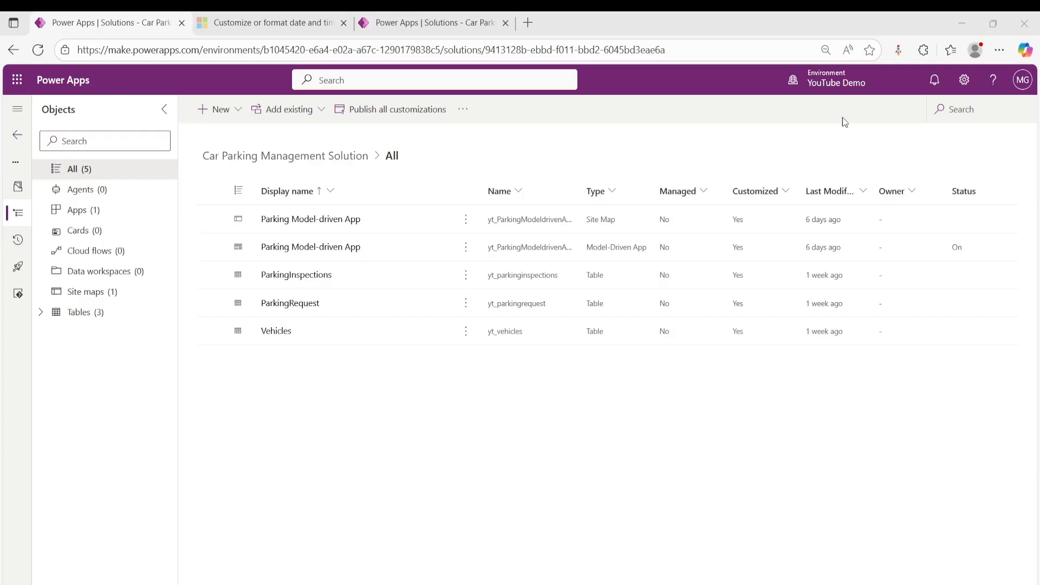
- Start a new automated cloud flow in the solution and name it Parking Request Notifications
{"action": "left_click", "coordinate": [216, 111]}
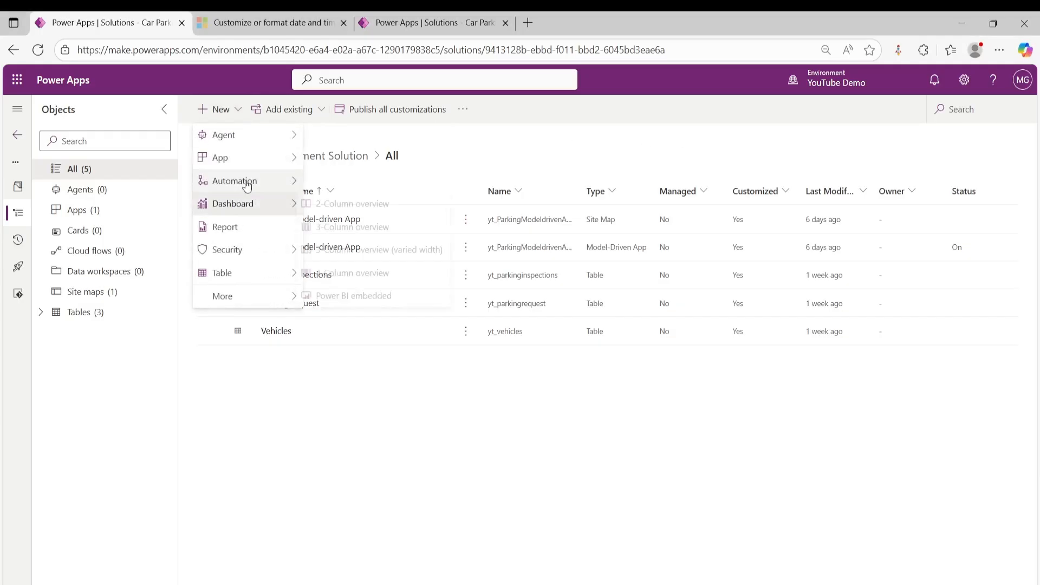
{"action": "mouse_move", "coordinate": [274, 181]}
{"action": "mouse_move", "coordinate": [352, 181]}
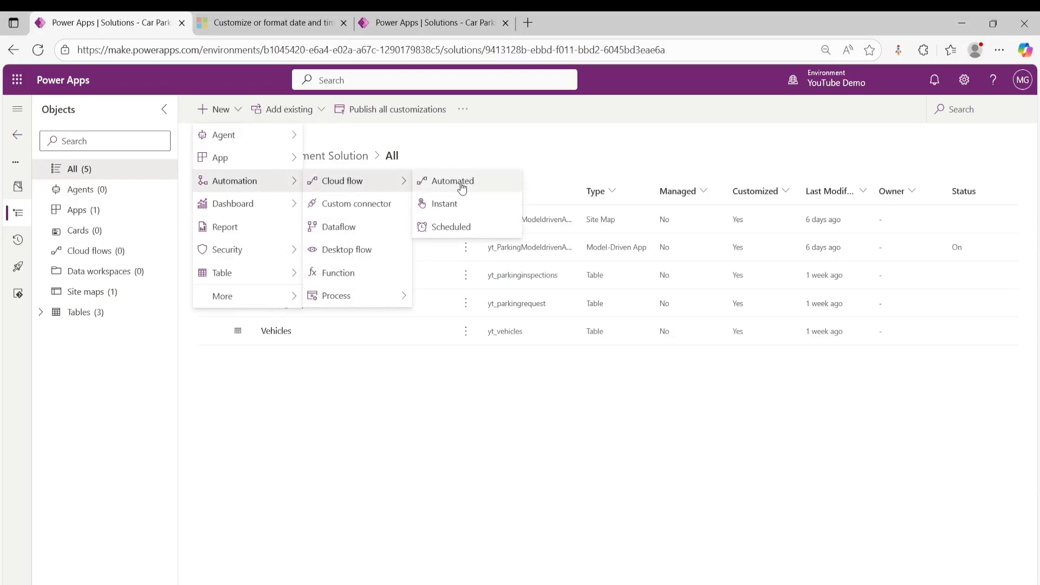
{"action": "left_click", "coordinate": [462, 187]}
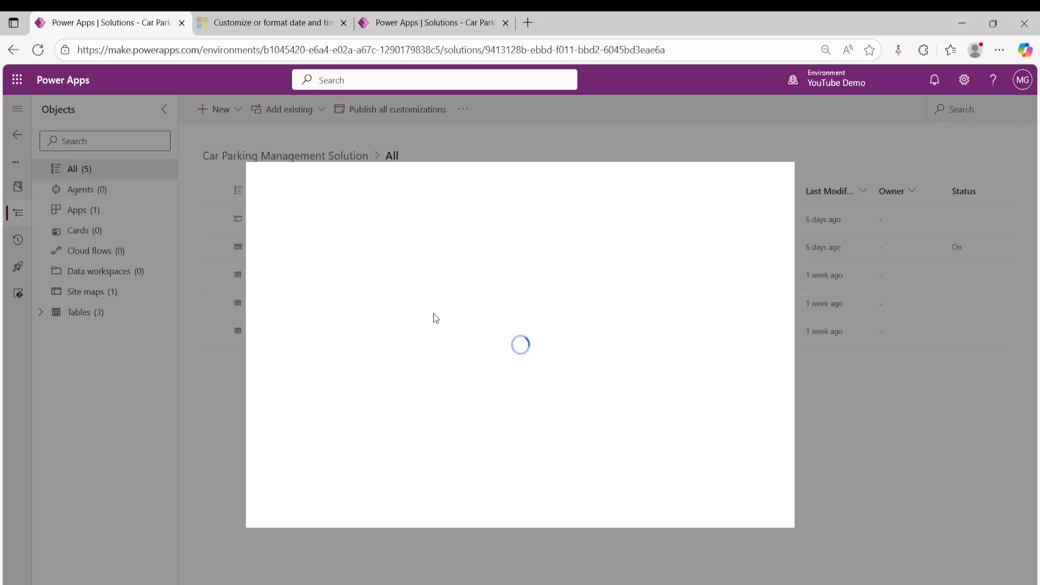
{"action": "left_click", "coordinate": [573, 229]}
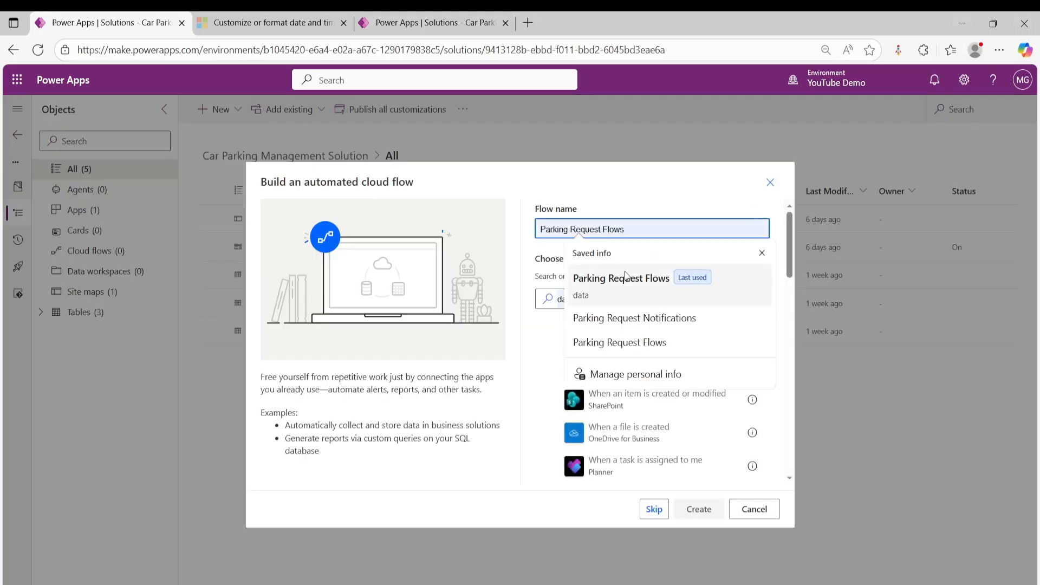
{"action": "left_click", "coordinate": [624, 317]}
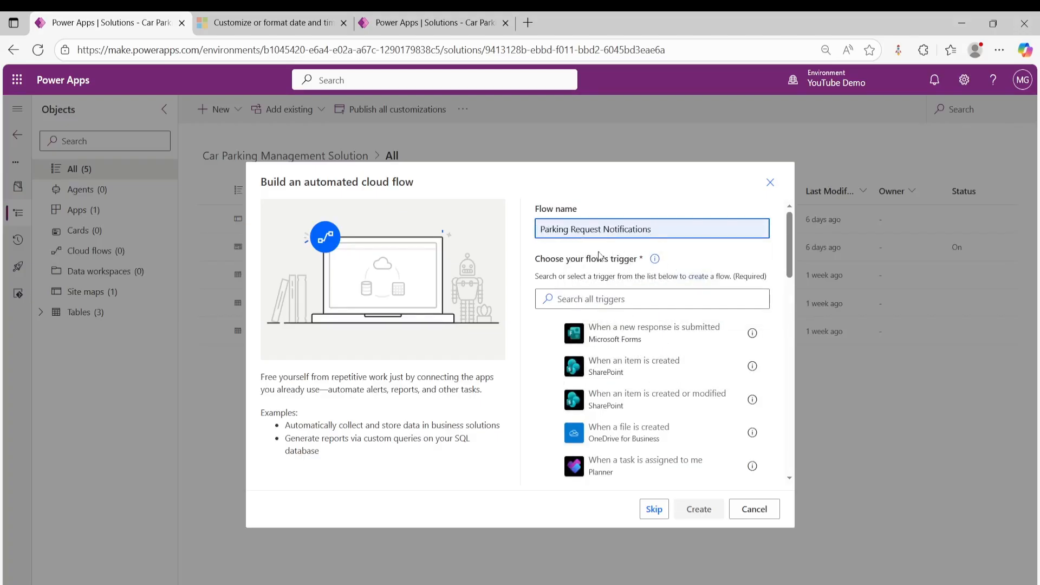
- Create the flow with the Microsoft Dataverse trigger "When a row is added, modified or deleted" and sign in to the connection
{"action": "left_click", "coordinate": [646, 297]}
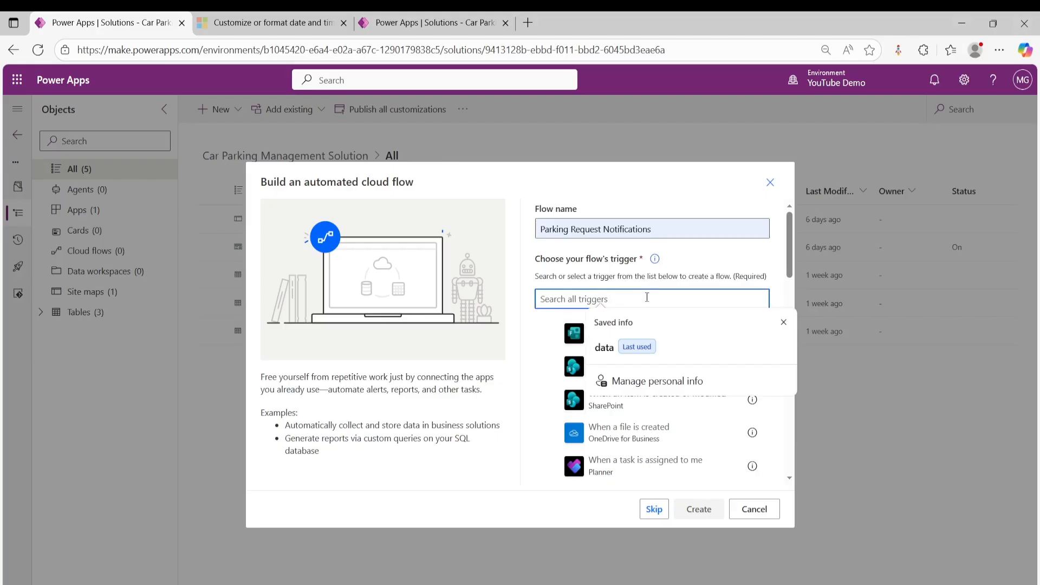
{"action": "type", "text": "data"}
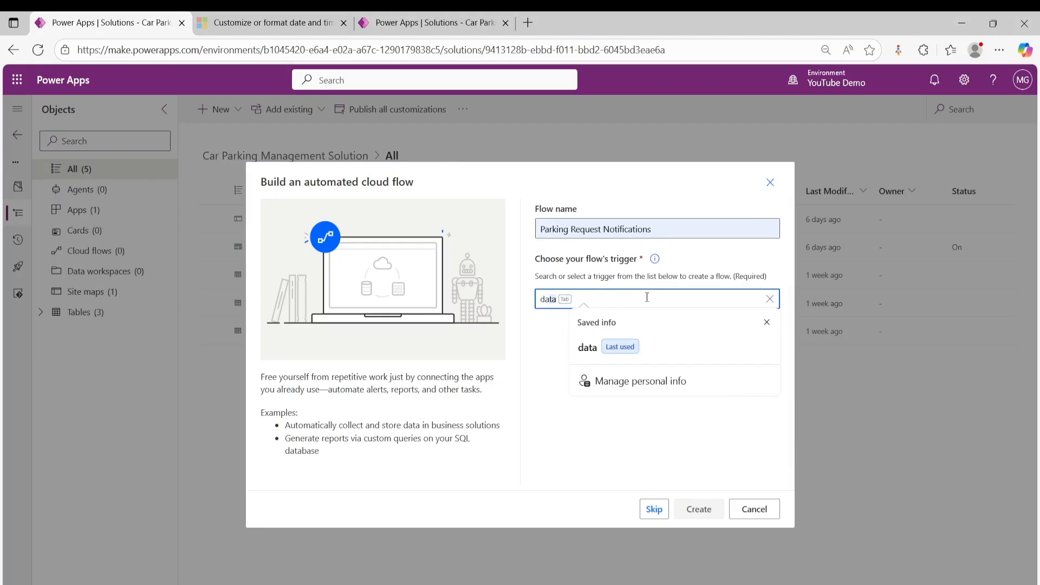
{"action": "left_click", "coordinate": [605, 359]}
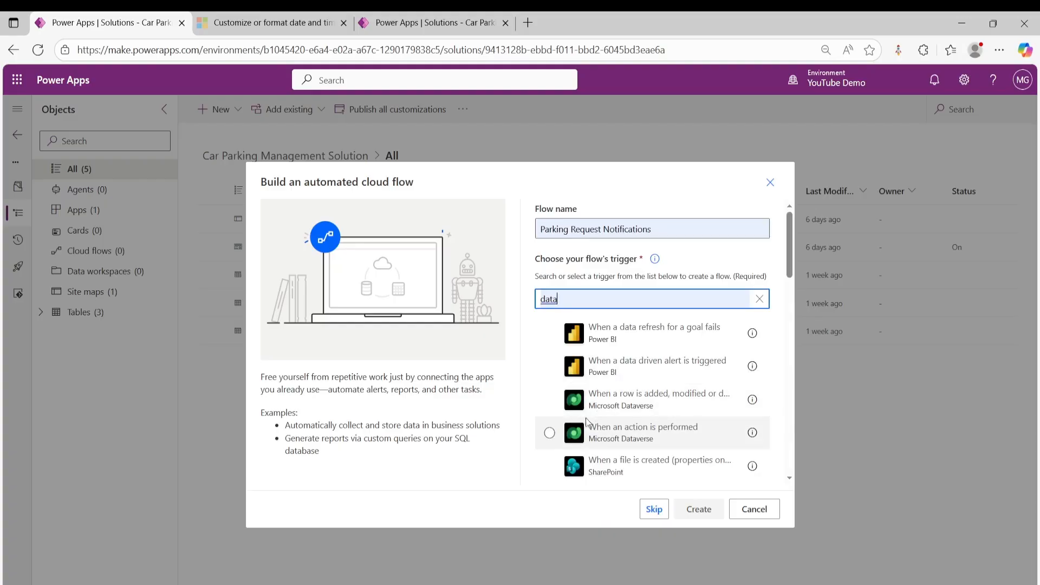
{"action": "left_click", "coordinate": [693, 409]}
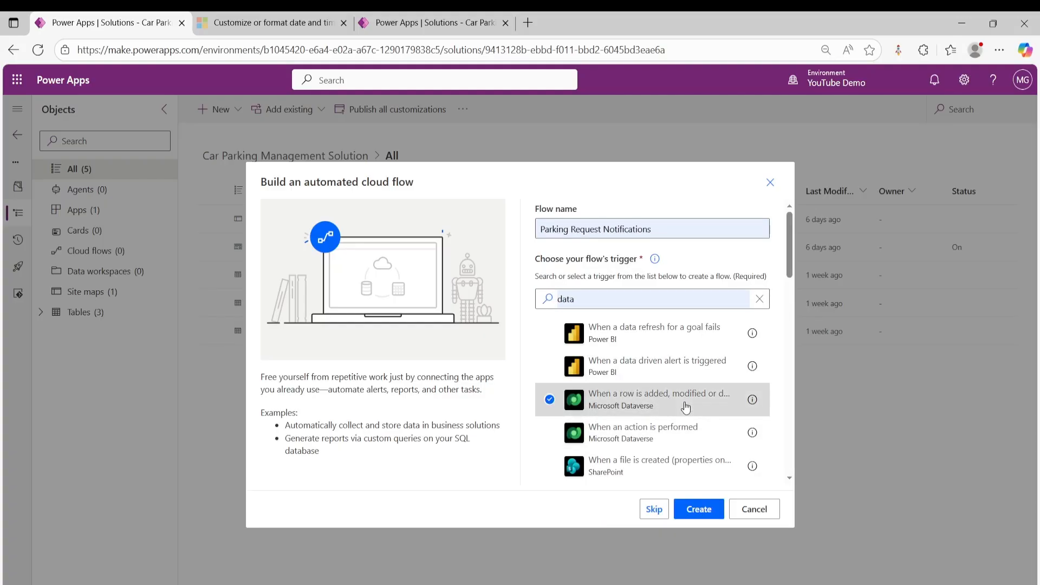
{"action": "left_click", "coordinate": [698, 511]}
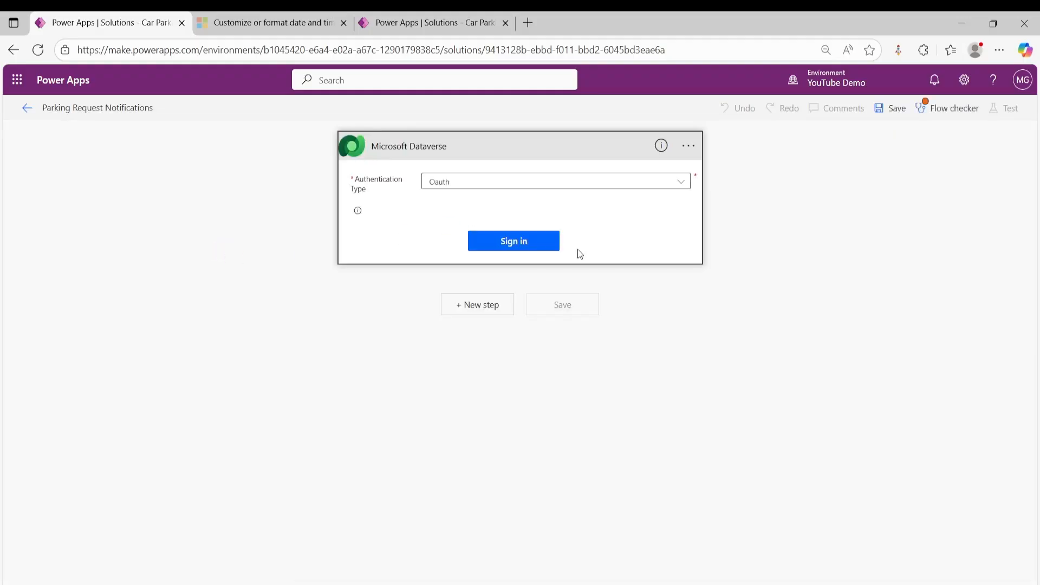
{"action": "left_click", "coordinate": [510, 244]}
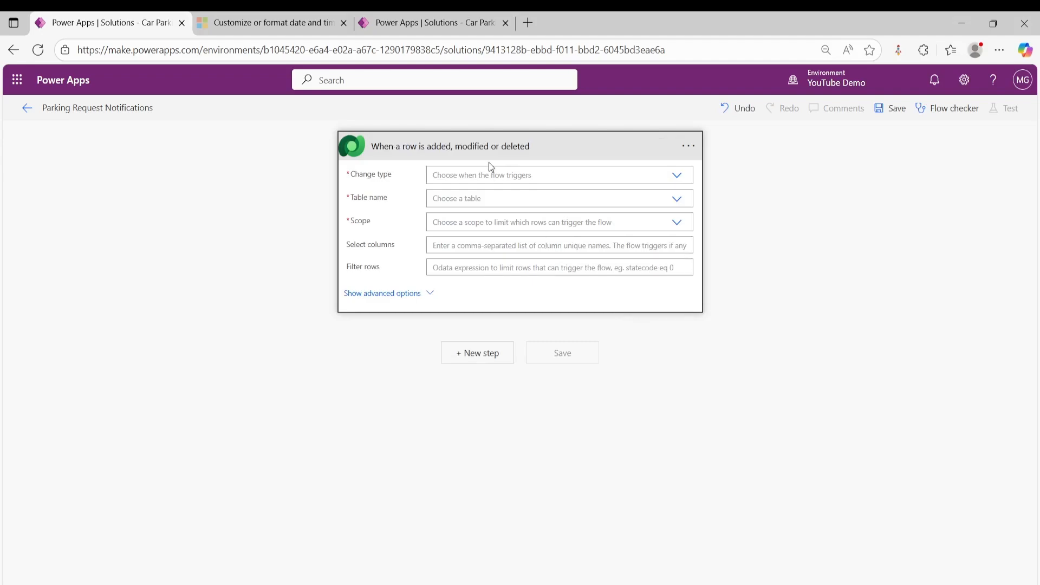
- Configure the trigger with change type Added, table ParkingRequests and scope Organization
{"action": "left_click", "coordinate": [465, 175]}
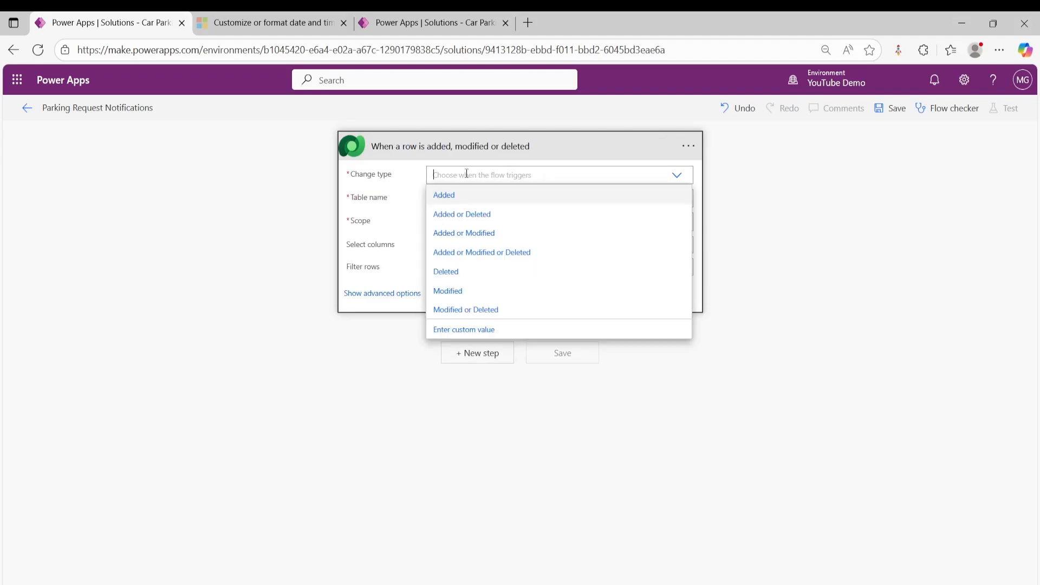
{"action": "left_click", "coordinate": [464, 201]}
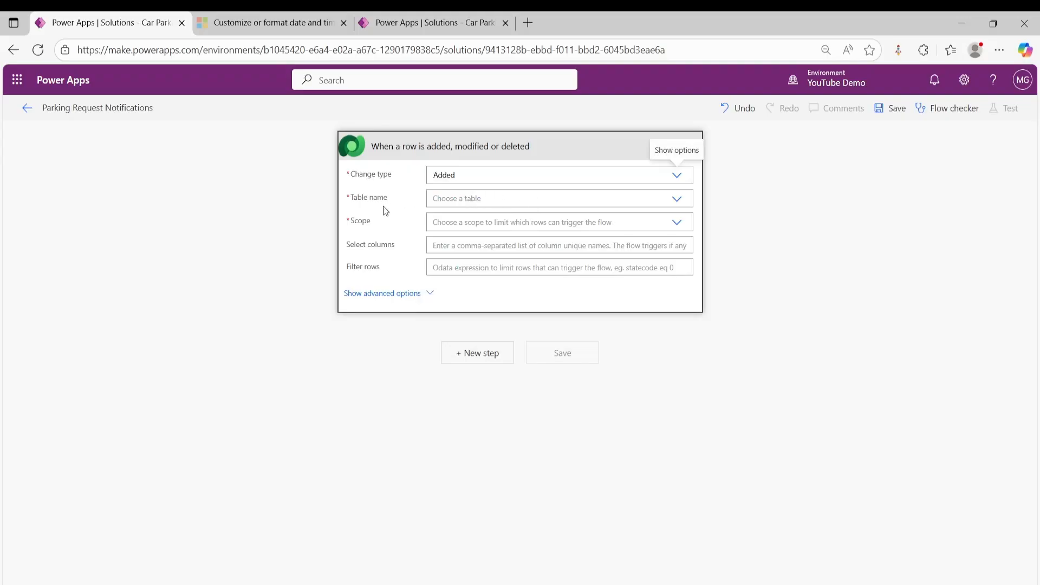
{"action": "left_click", "coordinate": [459, 201]}
{"action": "type", "text": "parking"}
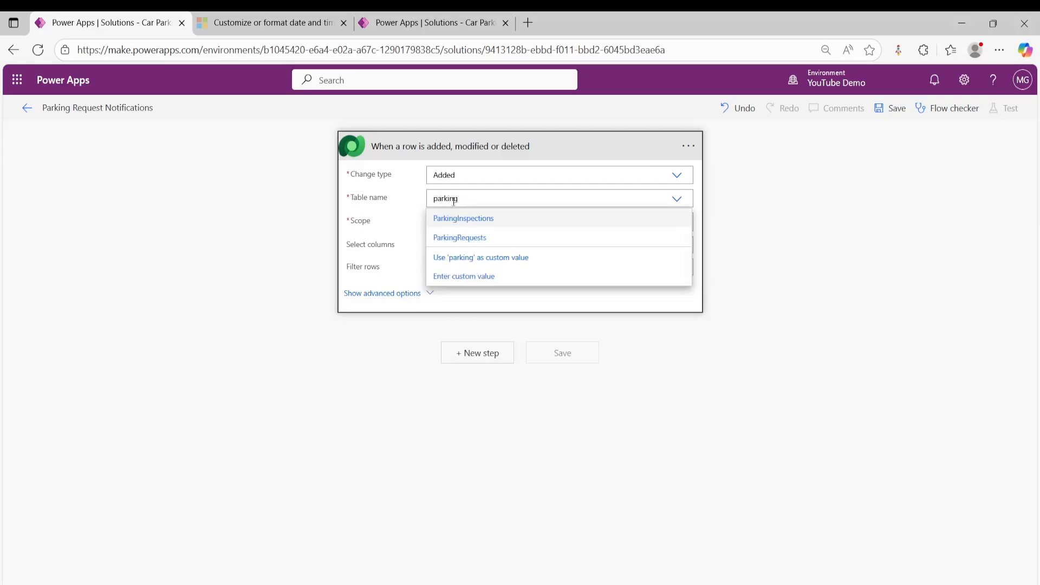
{"action": "left_click", "coordinate": [470, 238]}
{"action": "left_click", "coordinate": [486, 224]}
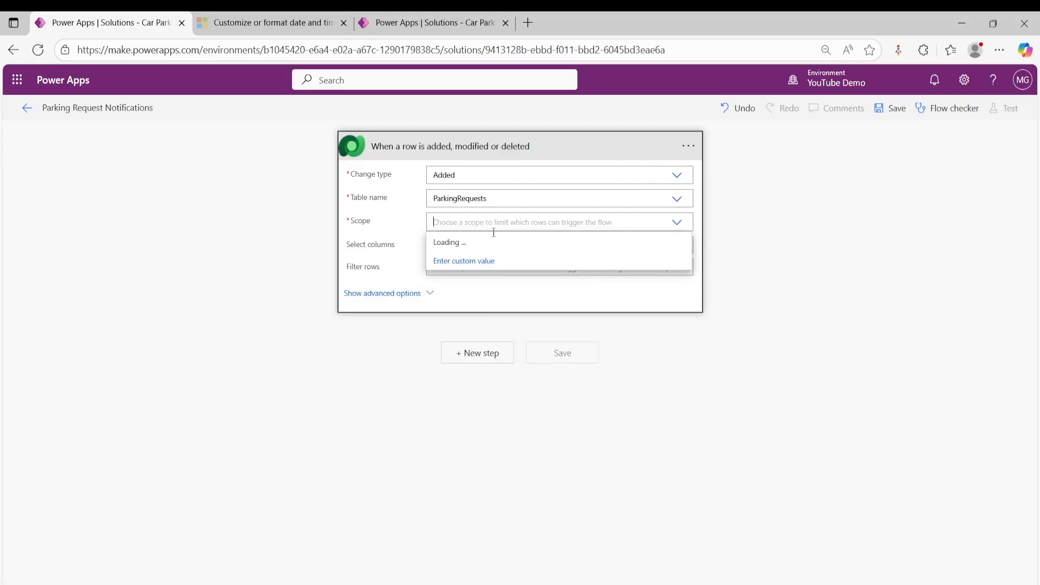
{"action": "left_click", "coordinate": [471, 265]}
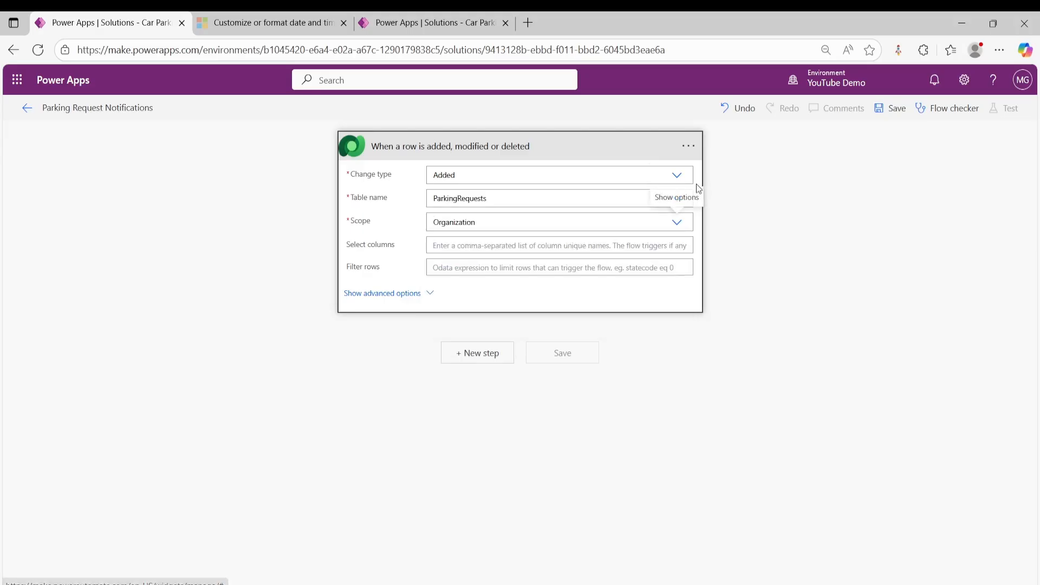
- Rename the trigger to "When a row is added in Parking request table"
{"action": "left_click", "coordinate": [689, 148]}
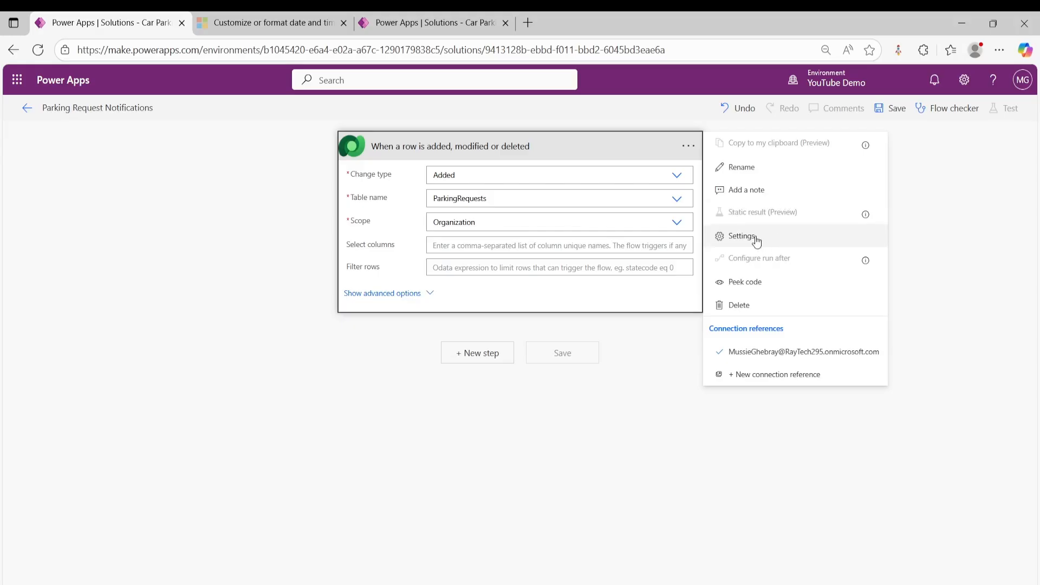
{"action": "left_click", "coordinate": [754, 168]}
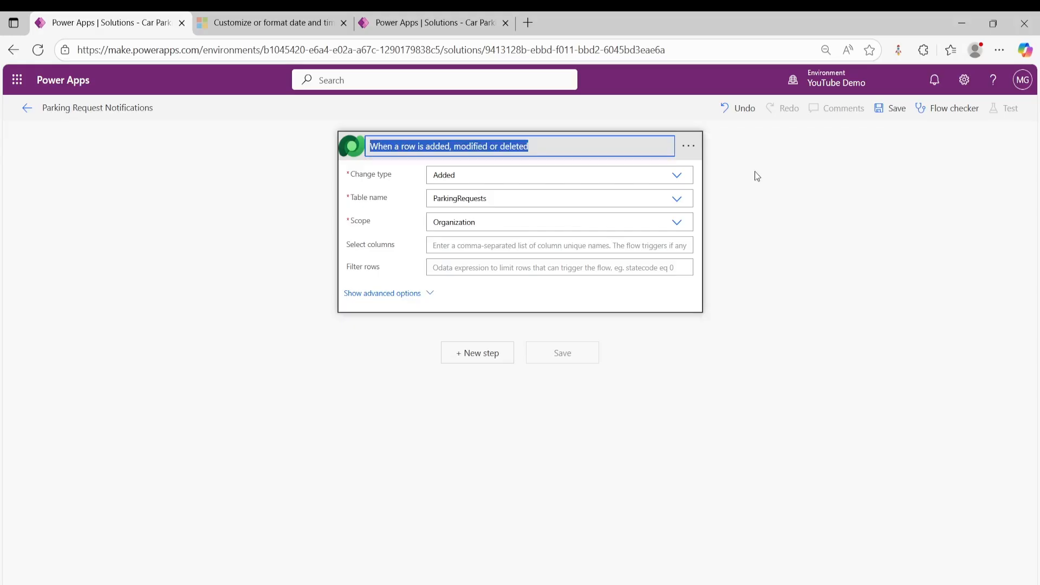
{"action": "left_click", "coordinate": [533, 146]}
{"action": "double_click", "coordinate": [510, 146]}
{"action": "left_click", "coordinate": [469, 147]}
{"action": "left_click", "coordinate": [542, 147]}
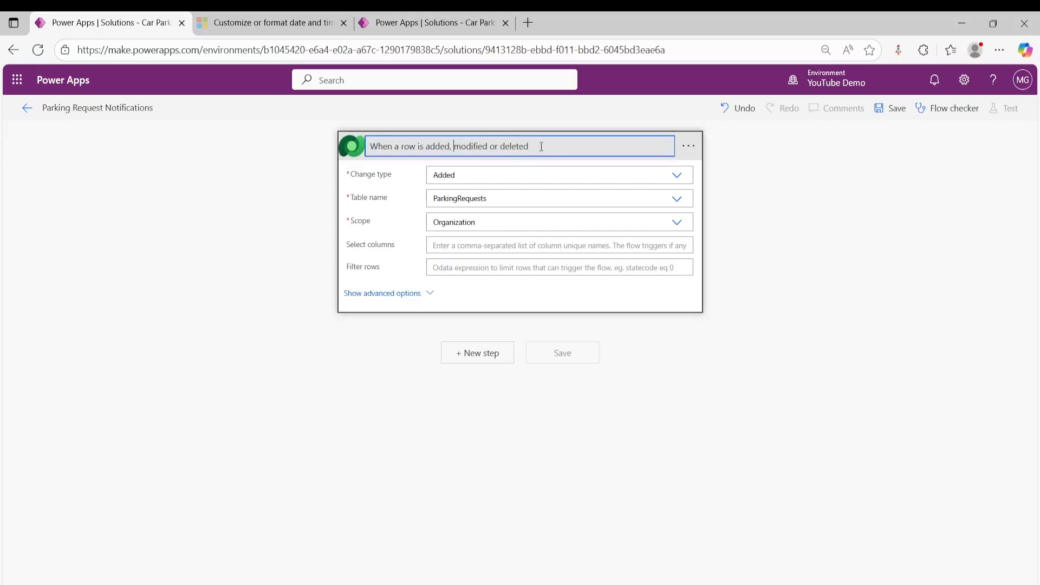
{"action": "key", "text": "BackSpace"}
{"action": "key", "text": "BackSpace"}
{"action": "key", "text": "BackSpace"}
{"action": "key", "text": "BackSpace"}
{"action": "key", "text": "BackSpace"}
{"action": "key", "text": "BackSpace"}
{"action": "key", "text": "BackSpace"}
{"action": "key", "text": "BackSpace"}
{"action": "key", "text": "BackSpace"}
{"action": "key", "text": "BackSpace"}
{"action": "key", "text": "BackSpace"}
{"action": "key", "text": "BackSpace"}
{"action": "key", "text": "BackSpace"}
{"action": "key", "text": "BackSpace"}
{"action": "key", "text": "BackSpace"}
{"action": "key", "text": "BackSpace"}
{"action": "key", "text": "BackSpace"}
{"action": "key", "text": "BackSpace"}
{"action": "key", "text": "BackSpace"}
{"action": "type", "text": "in Parking request table"}
{"action": "key", "text": "Return"}
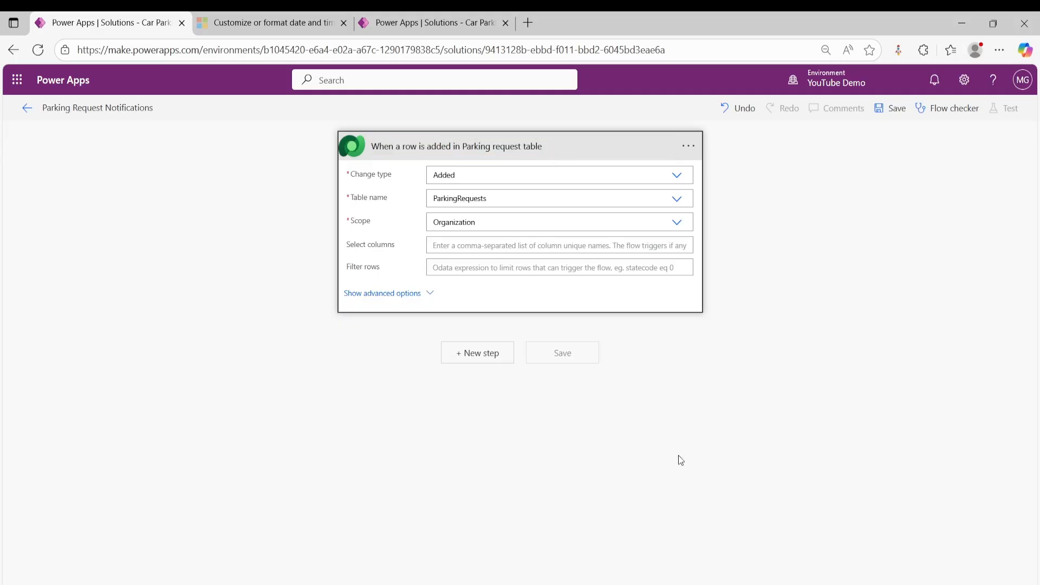
- Add the Microsoft Dataverse action "Get a row by ID" after the trigger
{"action": "left_click", "coordinate": [481, 354]}
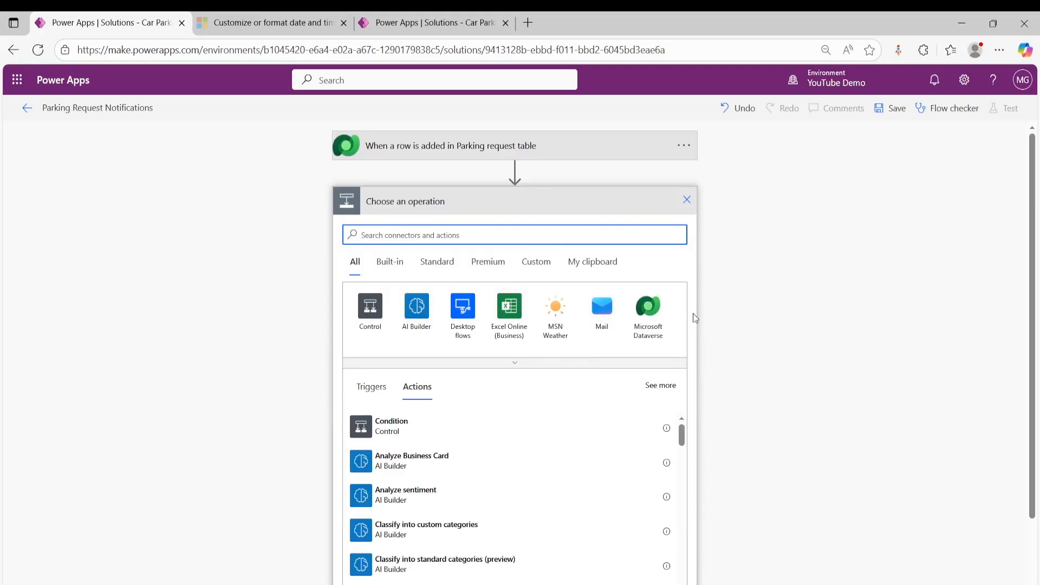
{"action": "left_click", "coordinate": [650, 320]}
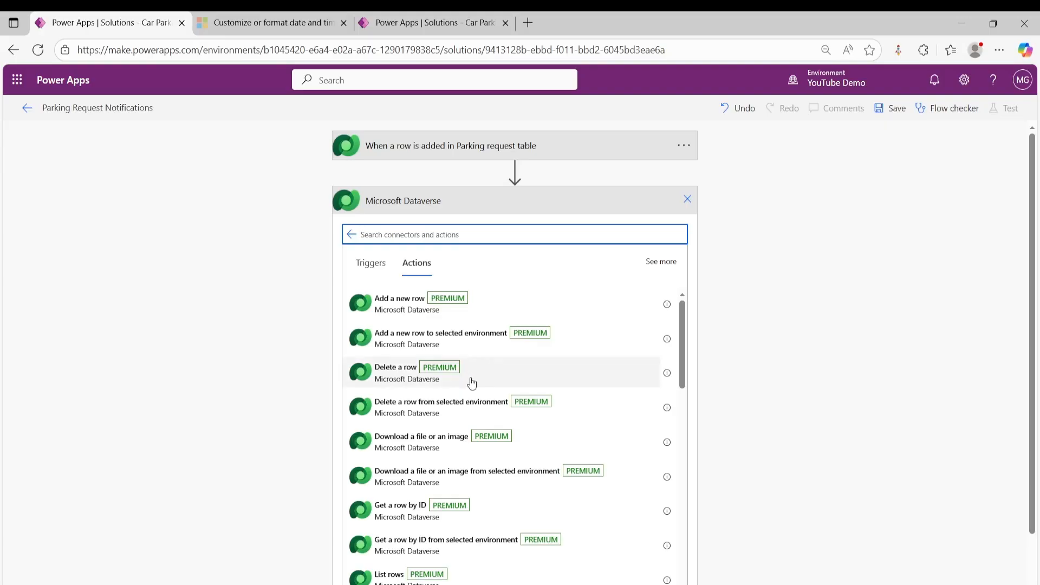
{"action": "scroll", "coordinate": [402, 492], "scroll_direction": "down", "scroll_amount": 2}
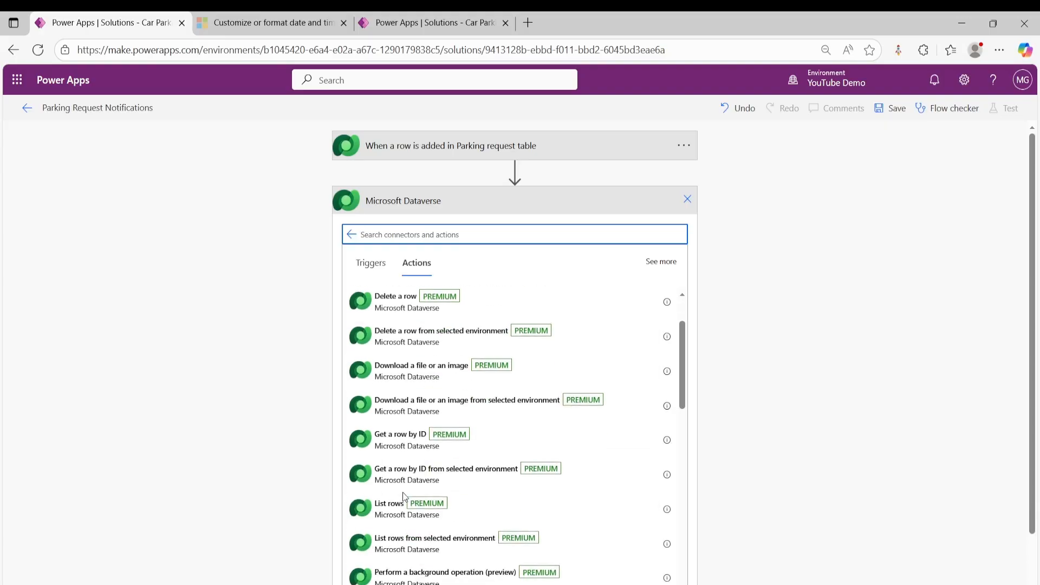
{"action": "left_click", "coordinate": [395, 440]}
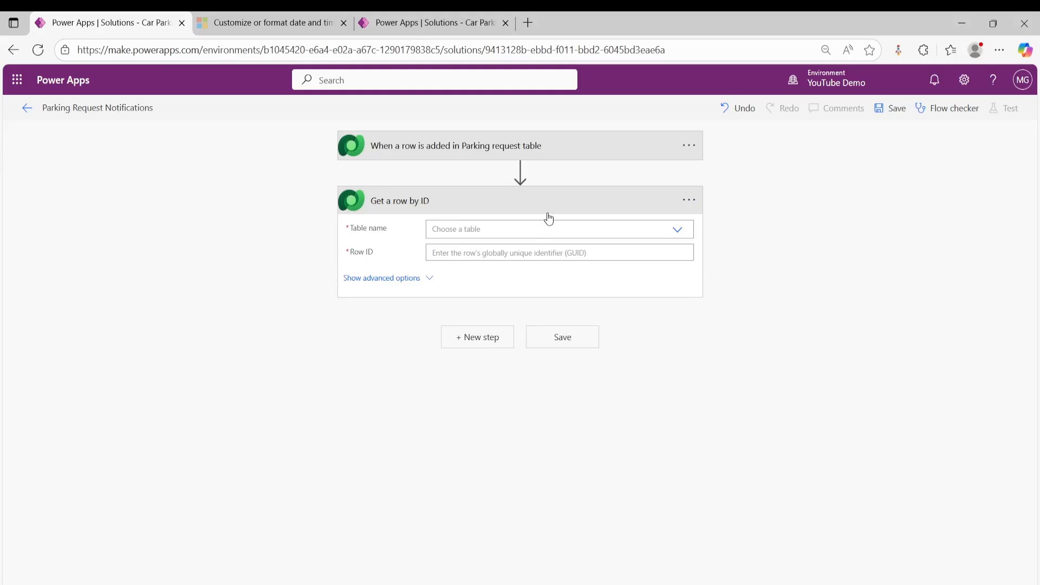
- Set the action's table to Vehicles and its row ID to the trigger's Vehicle (Value), and save the flow
{"action": "left_click", "coordinate": [482, 234]}
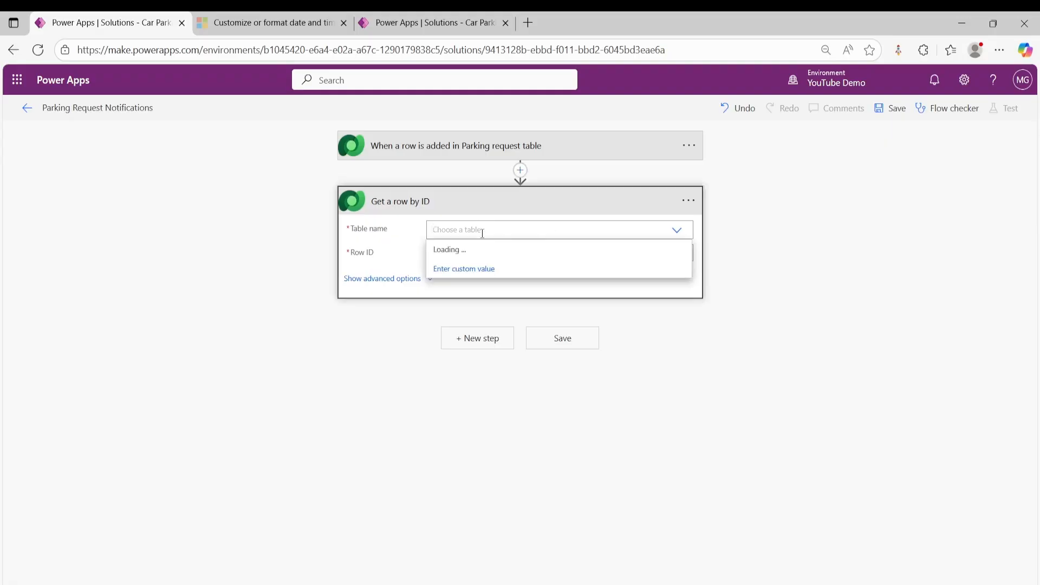
{"action": "type", "text": "veh"}
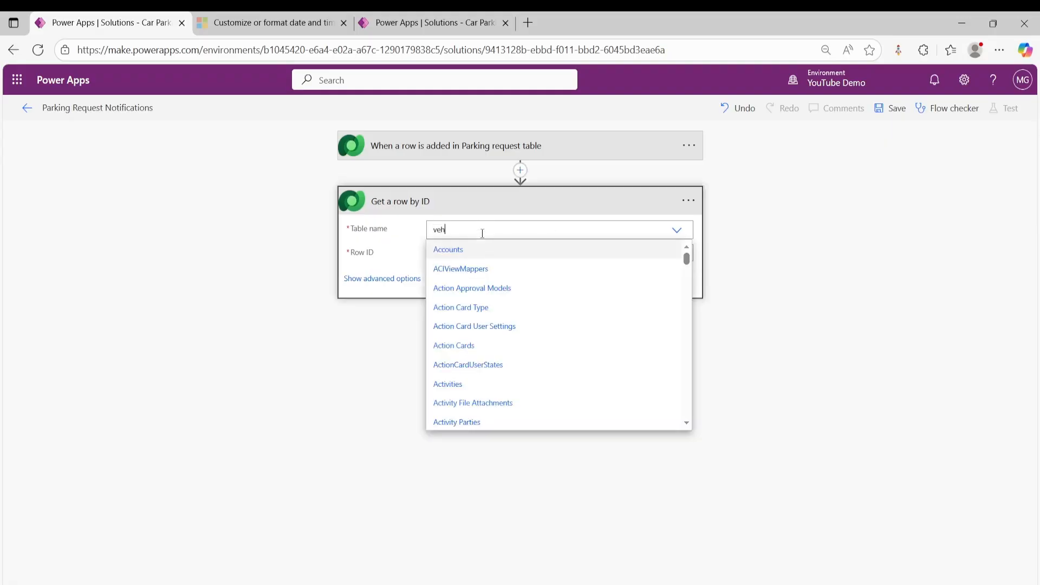
{"action": "left_click", "coordinate": [494, 253]}
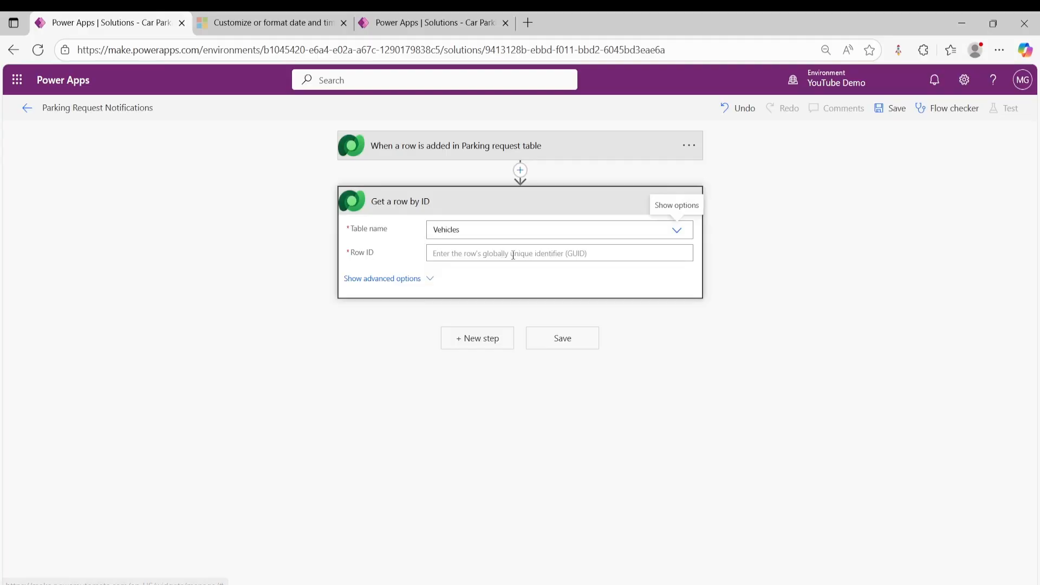
{"action": "left_click", "coordinate": [516, 259]}
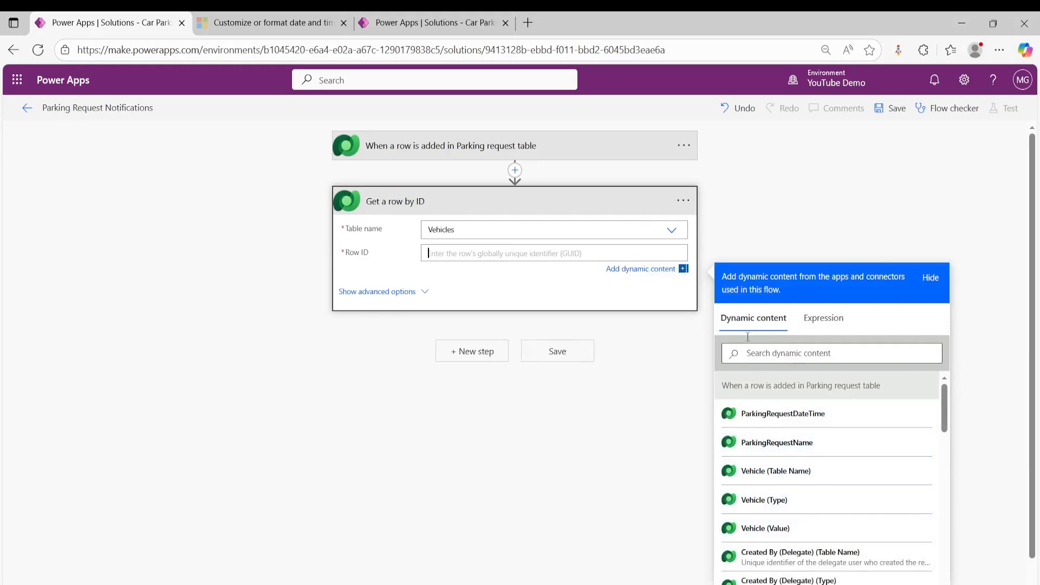
{"action": "left_click", "coordinate": [775, 530]}
{"action": "left_click", "coordinate": [645, 374]}
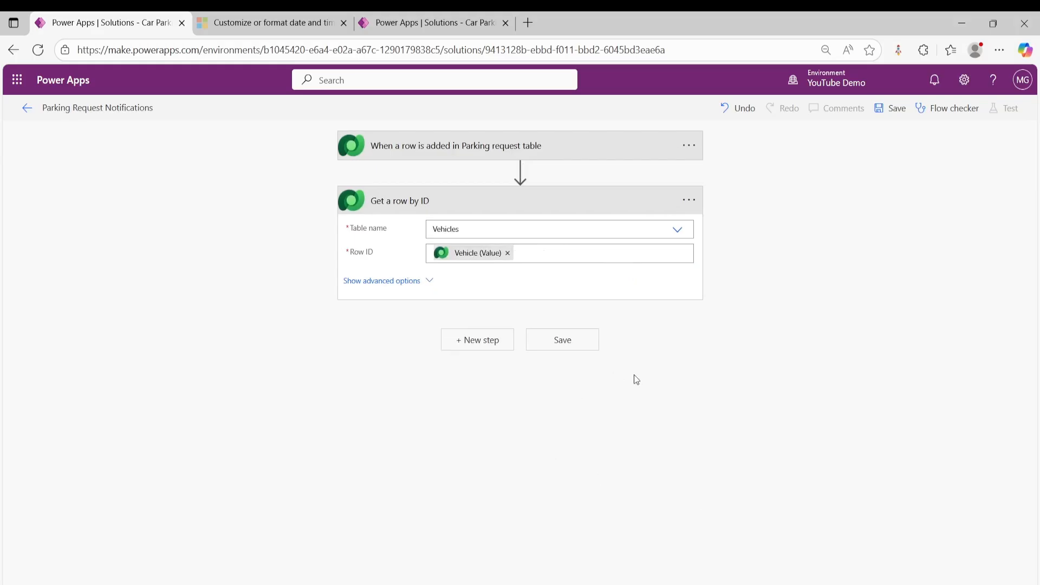
{"action": "left_click", "coordinate": [893, 115]}
- Rename the Get a row by ID action to "Get a row by ID from Vehicle Table"
{"action": "left_click", "coordinate": [689, 201]}
{"action": "left_click", "coordinate": [741, 245]}
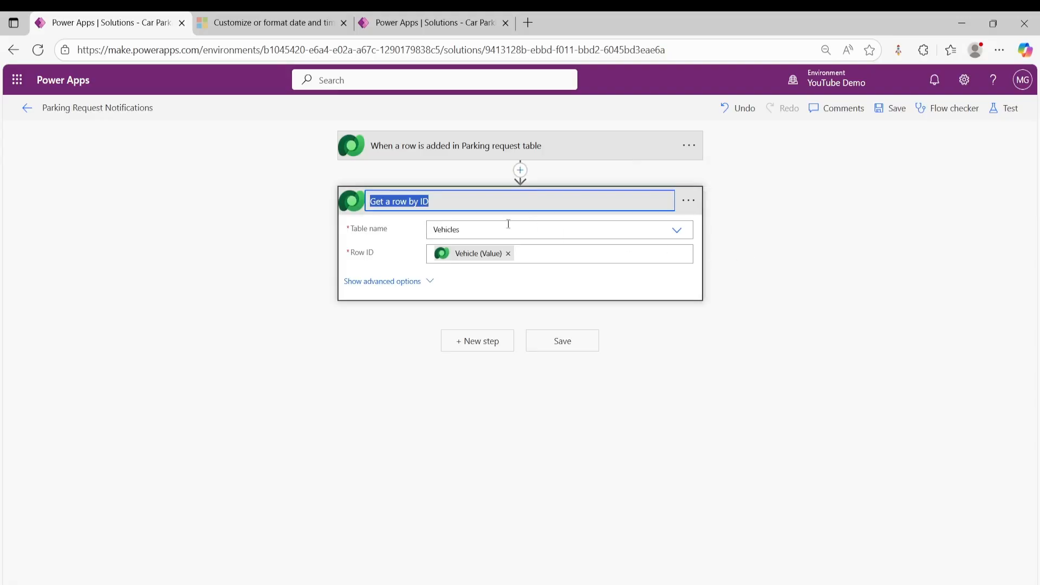
{"action": "left_click", "coordinate": [489, 201]}
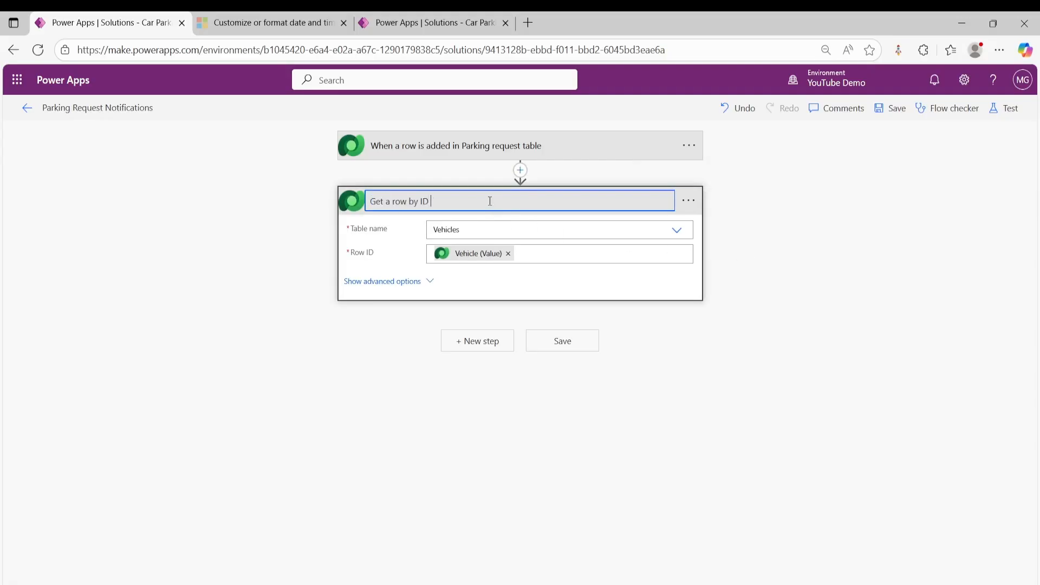
{"action": "type", "text": "from Vehicle Table"}
{"action": "left_click", "coordinate": [862, 252]}
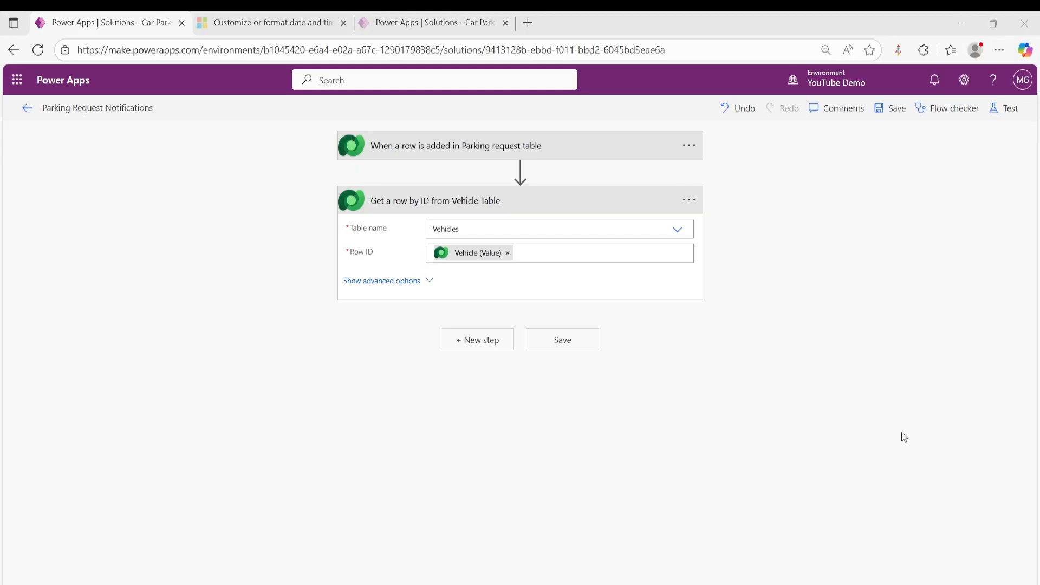
- Add an Initialize variable action after the Get a row by ID from Vehicle Table action
{"action": "left_click", "coordinate": [464, 341]}
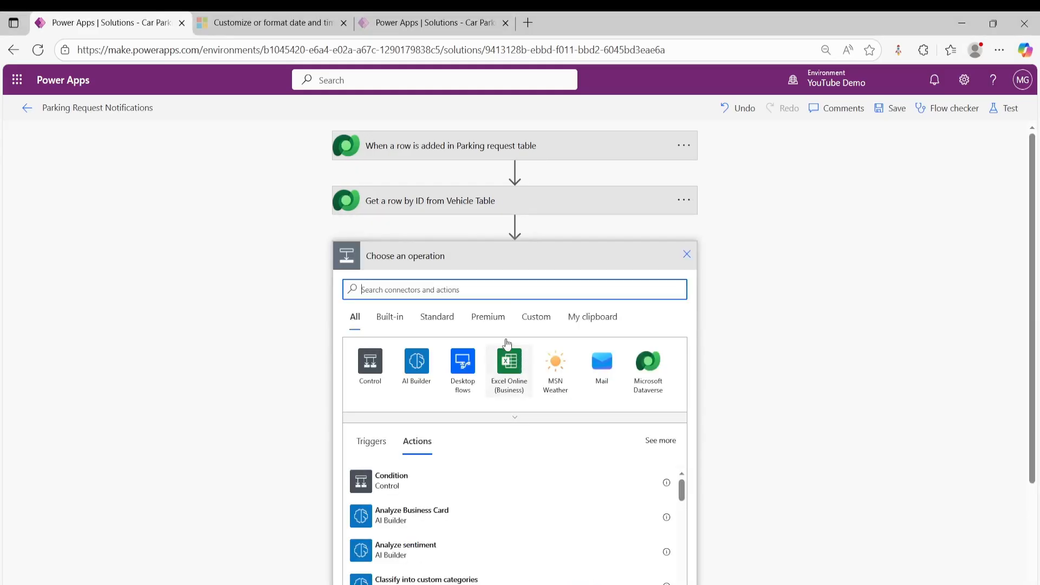
{"action": "type", "text": "ini"}
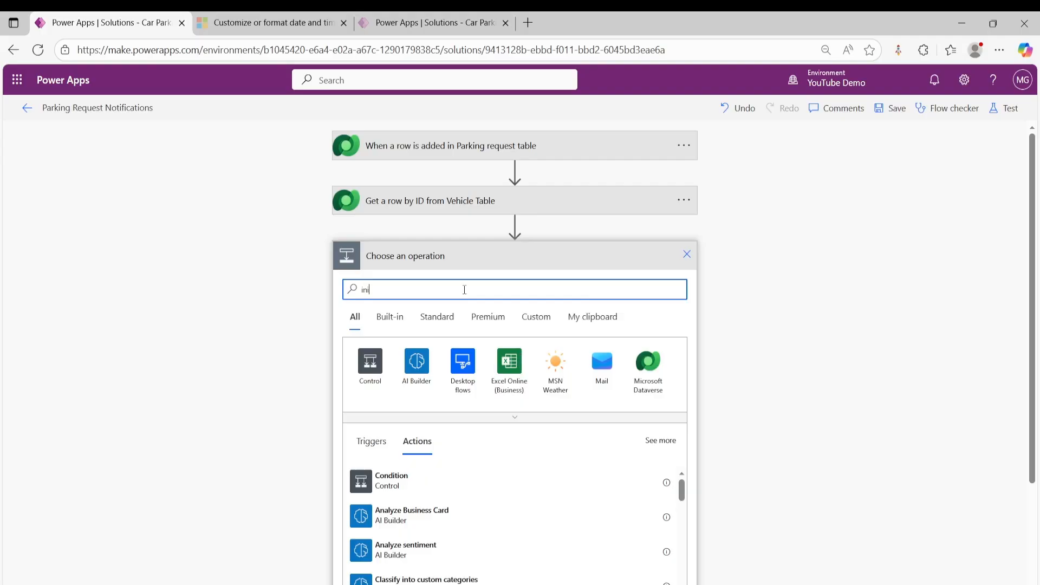
{"action": "type", "text": "t"}
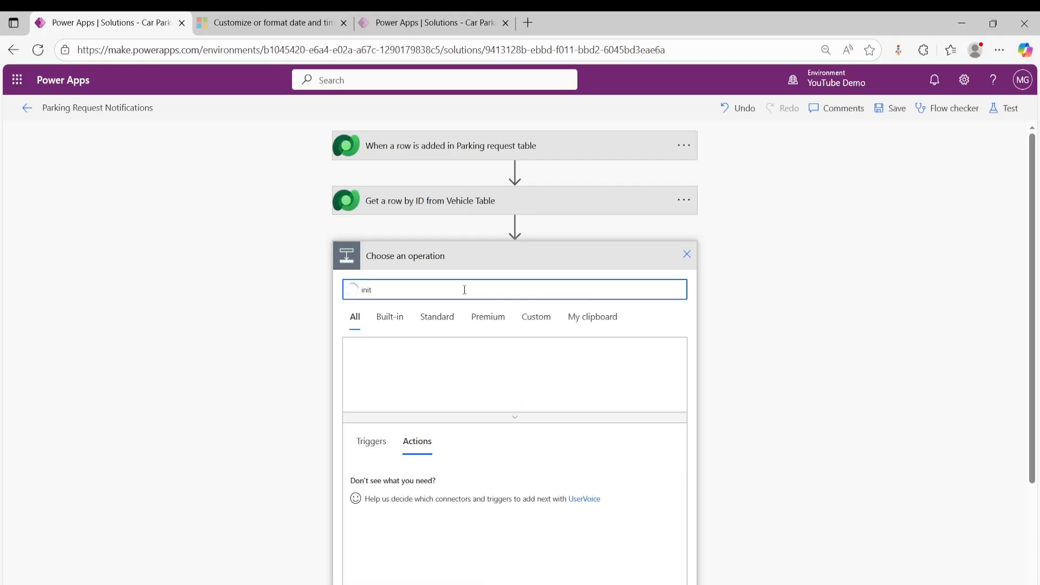
{"action": "left_click", "coordinate": [413, 377]}
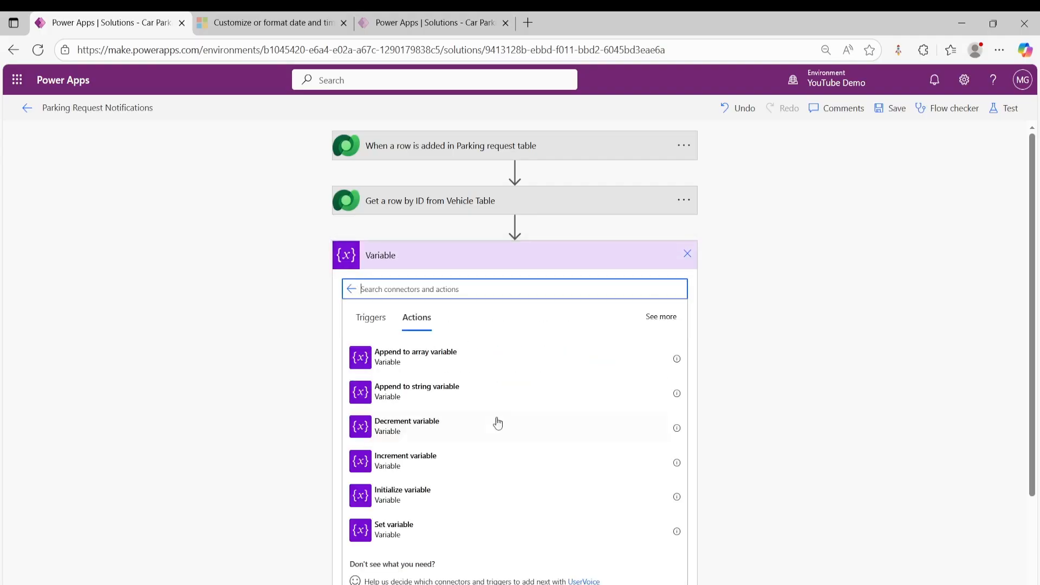
{"action": "left_click", "coordinate": [423, 496]}
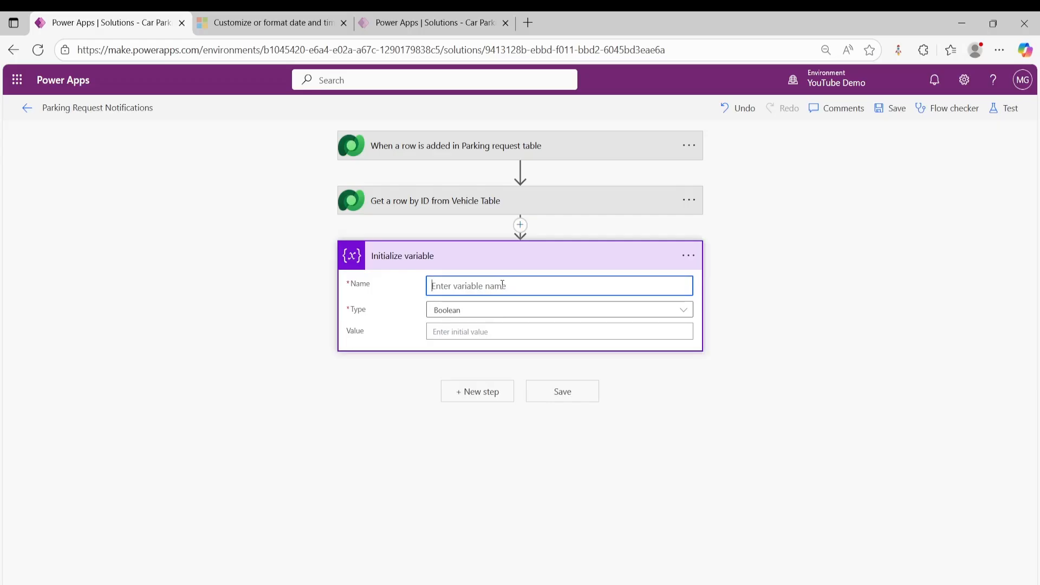
- Name the variable VarRequestName and set its type to String
{"action": "type", "text": "VarRequestName"}
{"action": "left_click", "coordinate": [496, 318]}
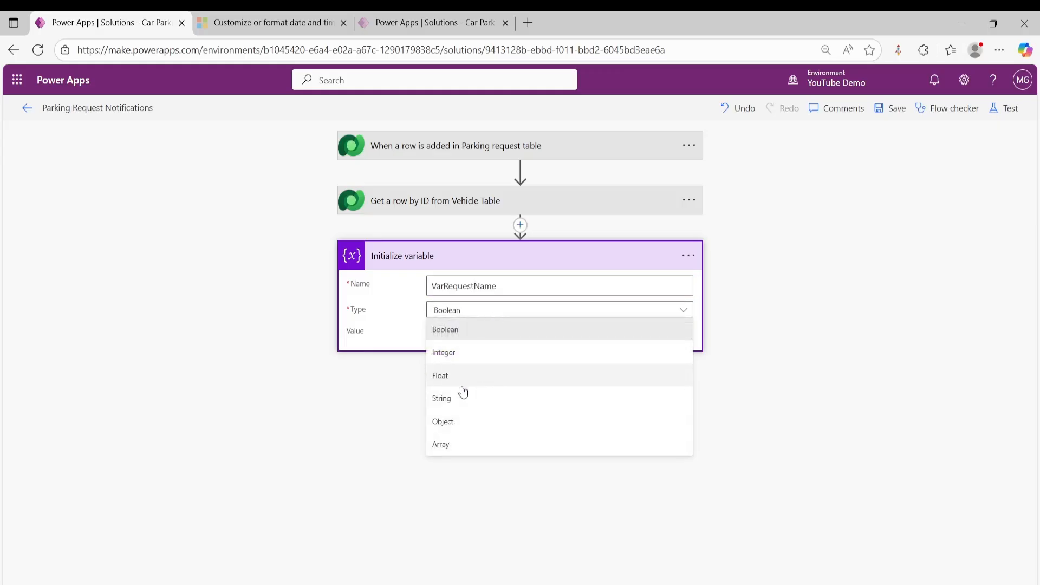
{"action": "left_click", "coordinate": [457, 398]}
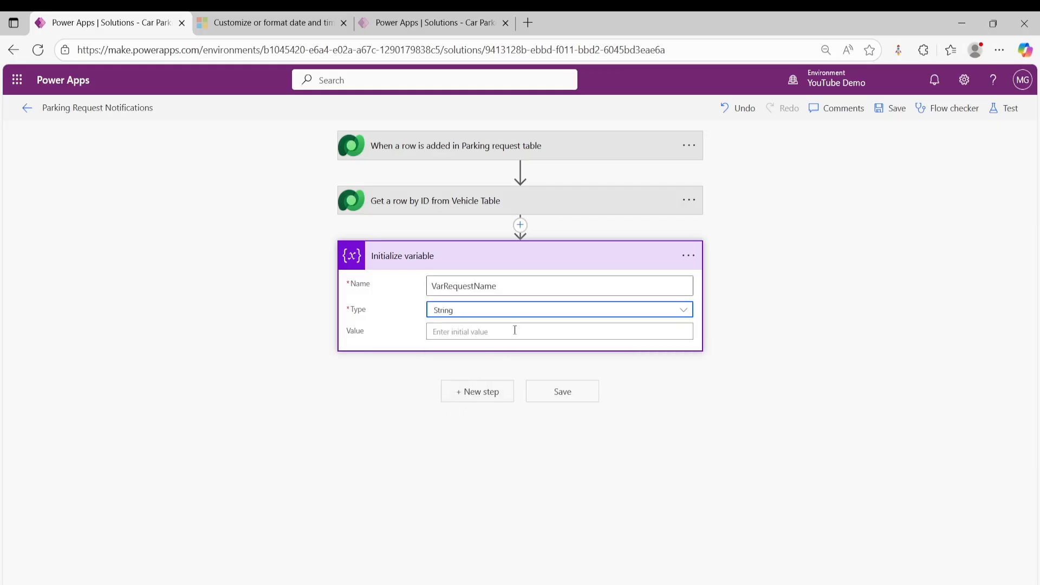
- Set the initial value of VarRequestName to the trigger's ParkingRequestName dynamic content
{"action": "left_click", "coordinate": [517, 332]}
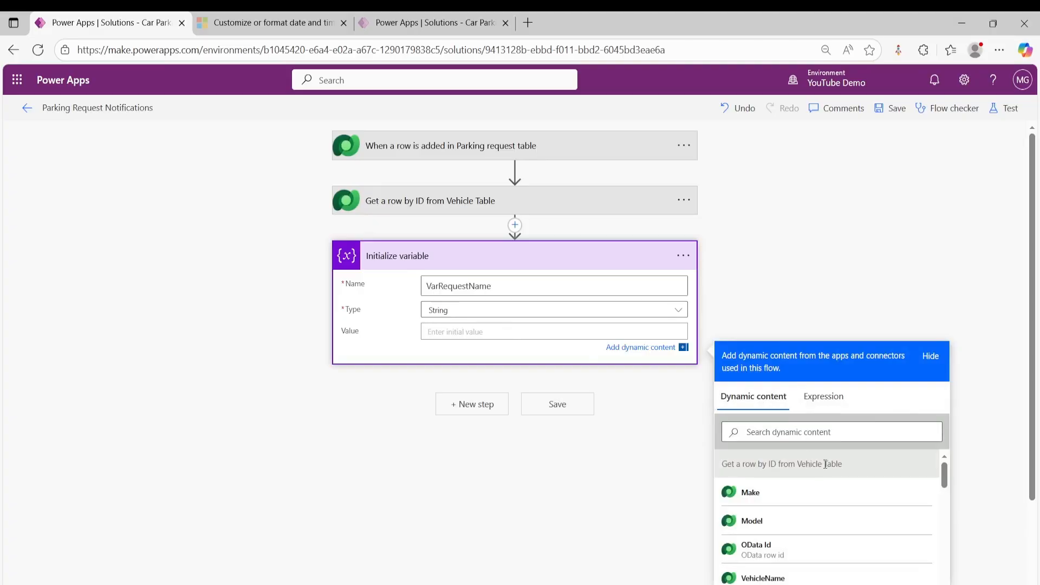
{"action": "scroll", "coordinate": [813, 477], "scroll_direction": "down", "scroll_amount": 3}
{"action": "scroll", "coordinate": [823, 487], "scroll_direction": "down", "scroll_amount": 3}
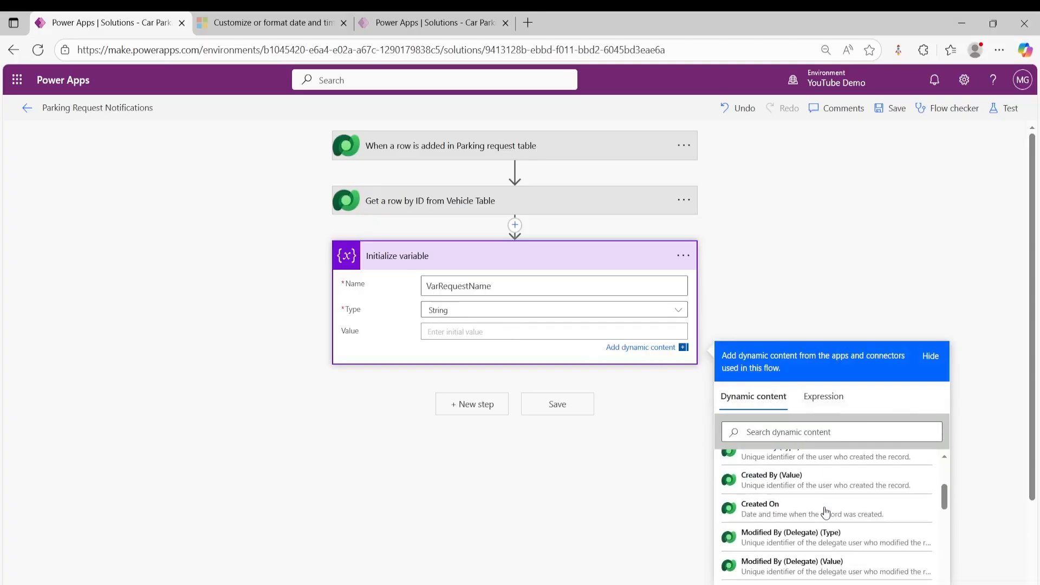
{"action": "scroll", "coordinate": [831, 503], "scroll_direction": "down", "scroll_amount": 5}
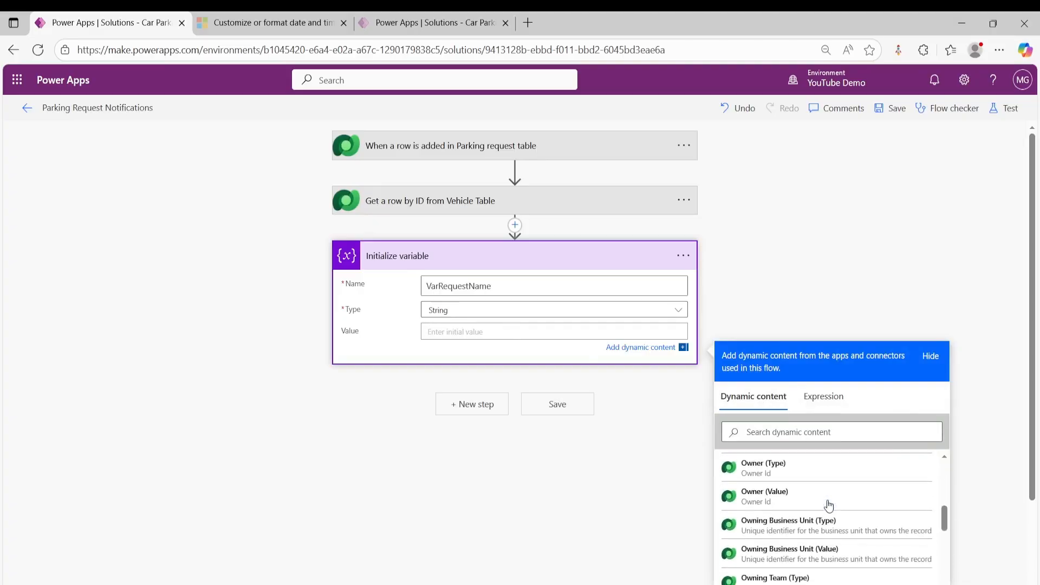
{"action": "scroll", "coordinate": [827, 510], "scroll_direction": "up", "scroll_amount": 3}
{"action": "scroll", "coordinate": [823, 516], "scroll_direction": "up", "scroll_amount": 5}
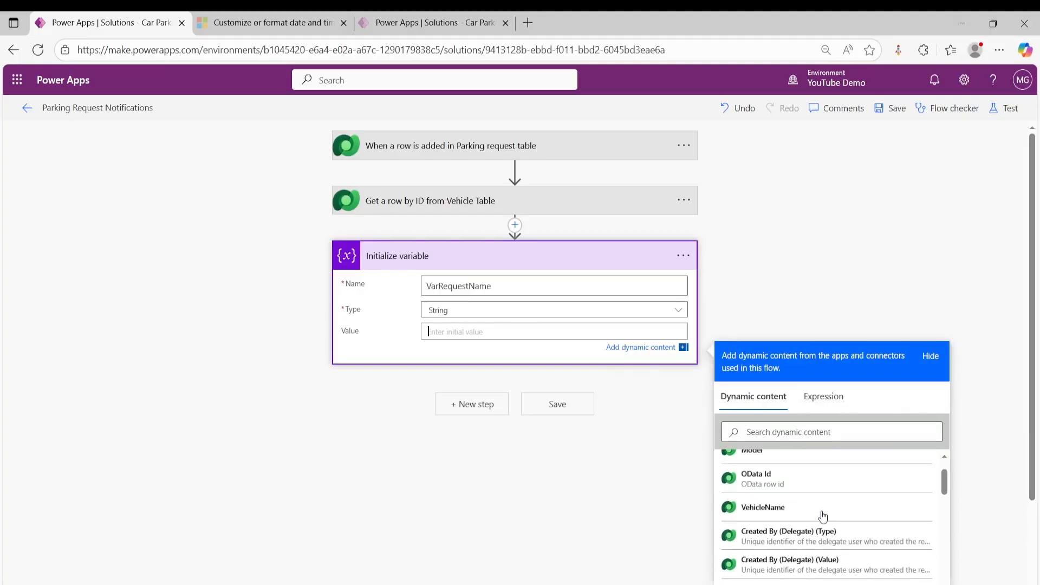
{"action": "scroll", "coordinate": [823, 517], "scroll_direction": "up", "scroll_amount": 2}
{"action": "scroll", "coordinate": [823, 515], "scroll_direction": "down", "scroll_amount": 2}
{"action": "scroll", "coordinate": [822, 512], "scroll_direction": "down", "scroll_amount": 2}
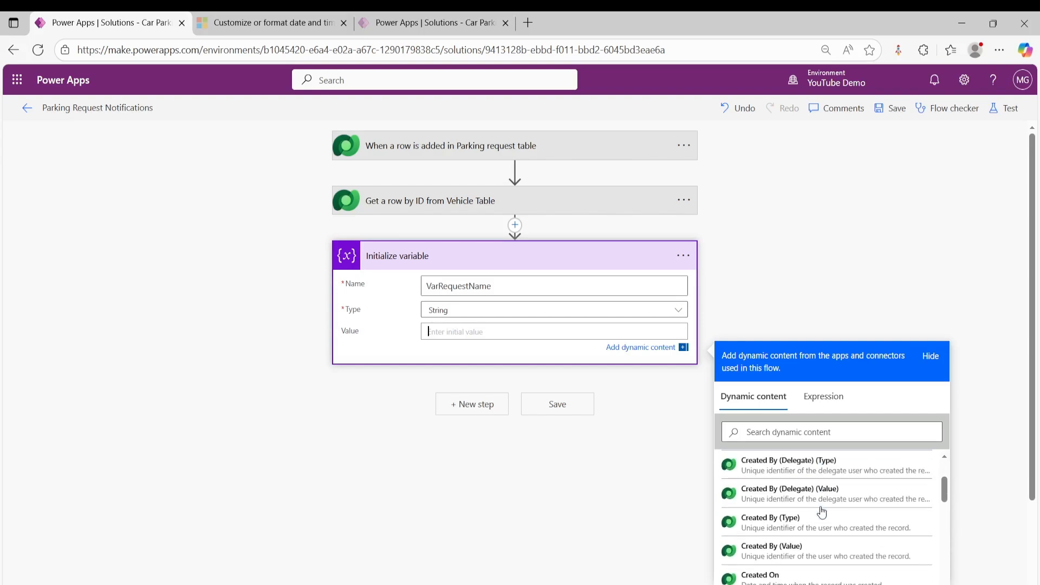
{"action": "scroll", "coordinate": [822, 512], "scroll_direction": "down", "scroll_amount": 2}
{"action": "left_click", "coordinate": [791, 432]}
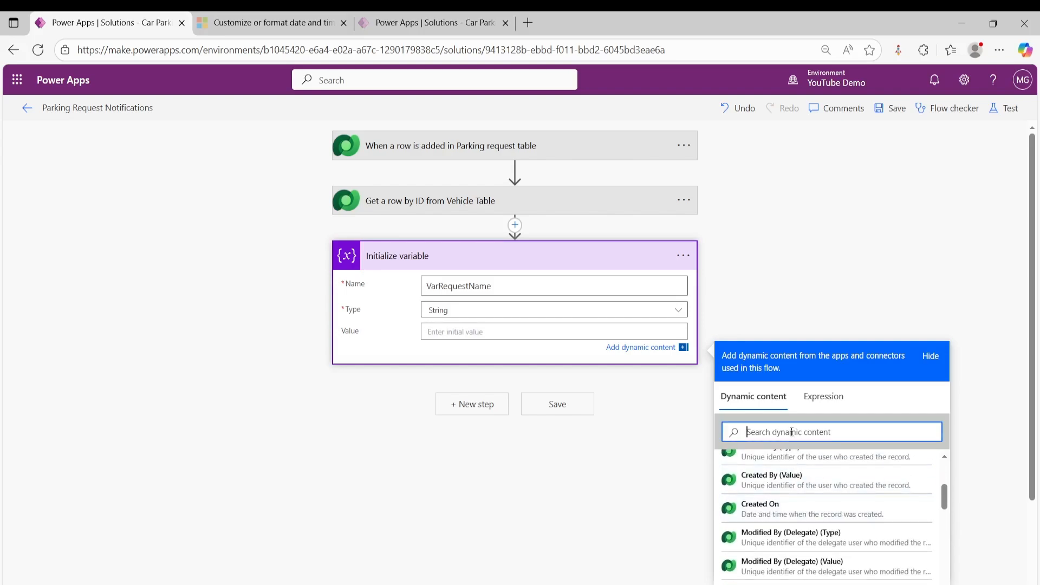
{"action": "type", "text": "parki"}
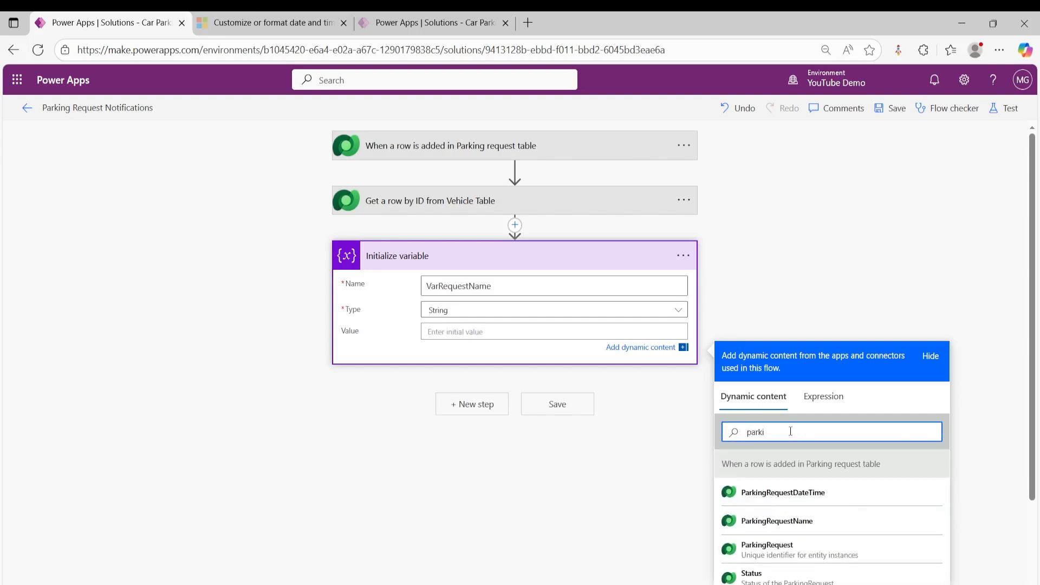
{"action": "left_click", "coordinate": [794, 521]}
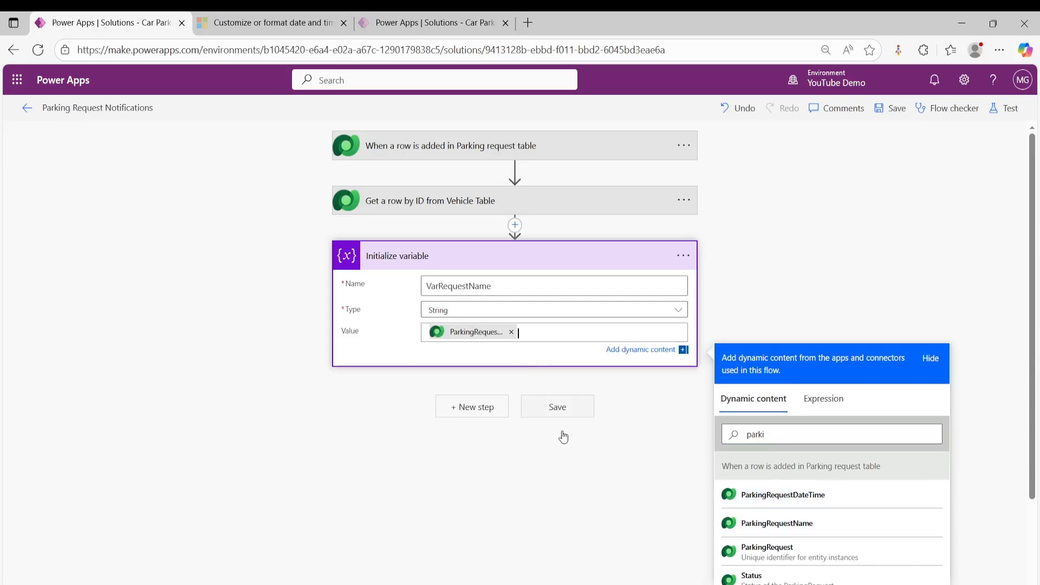
- Add a second Initialize variable action at the end of the flow
{"action": "left_click", "coordinate": [488, 407]}
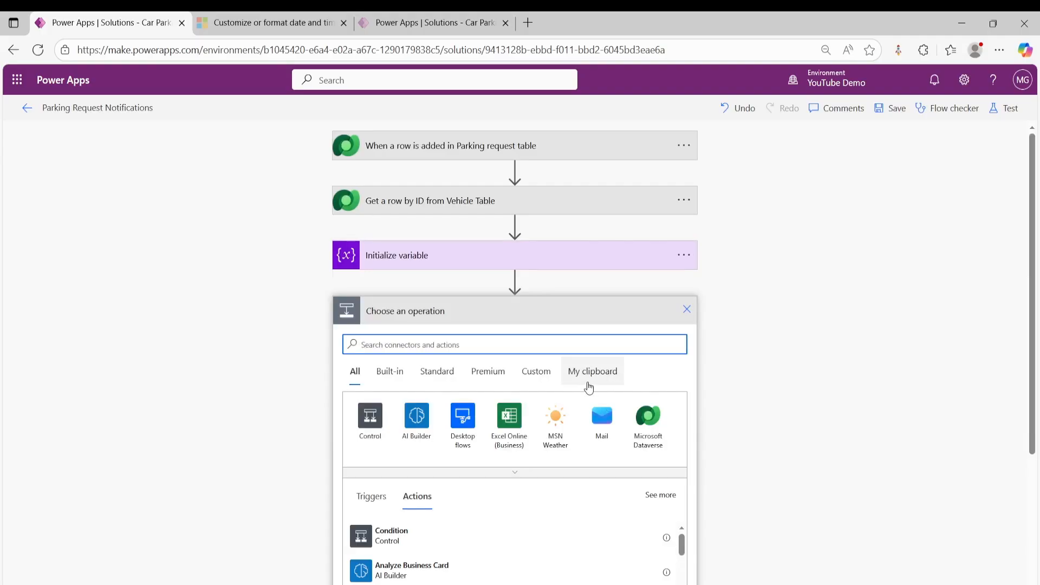
{"action": "type", "text": "init"}
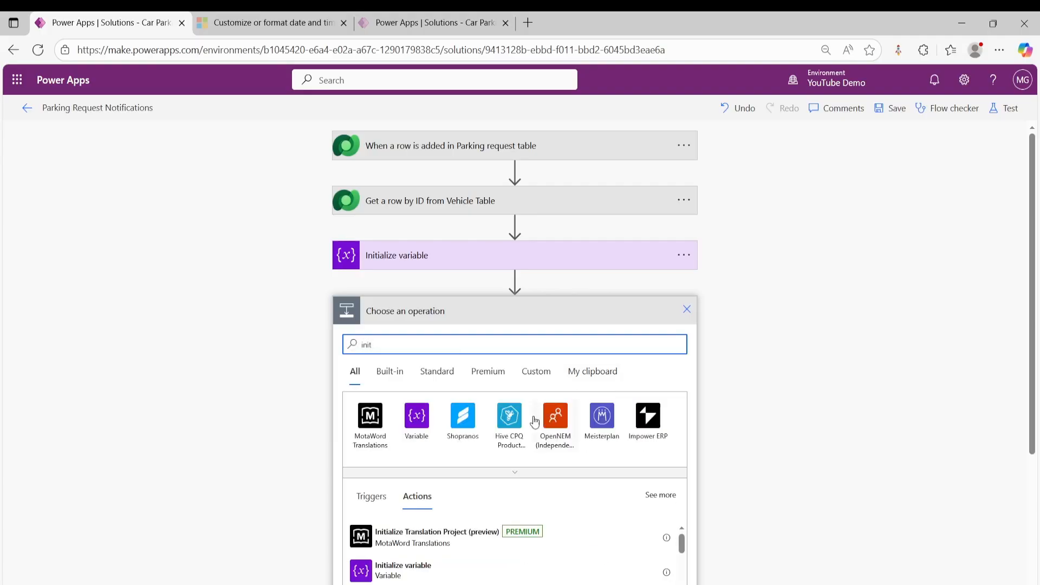
{"action": "left_click", "coordinate": [416, 416]}
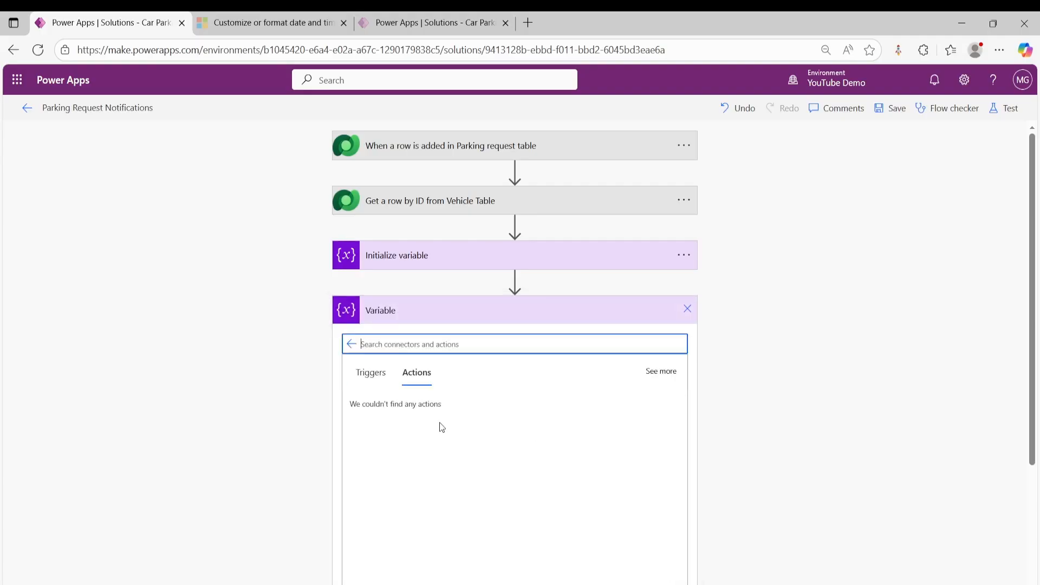
{"action": "scroll", "coordinate": [441, 401], "scroll_direction": "down", "scroll_amount": 3}
{"action": "left_click", "coordinate": [439, 410]}
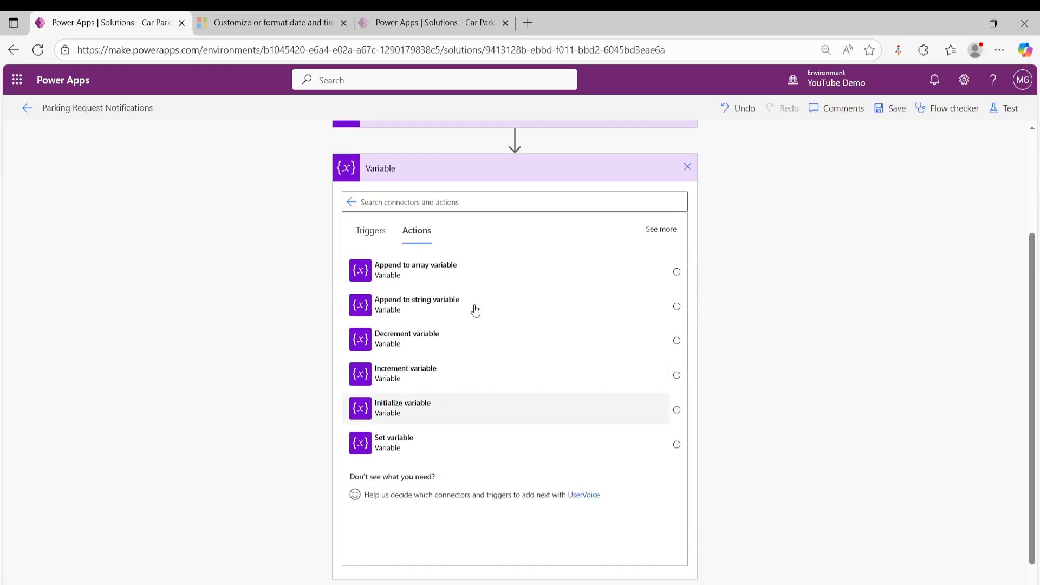
- Enter VarRequestName as the variable name in the second Initialize variable action
{"action": "left_click", "coordinate": [496, 341]}
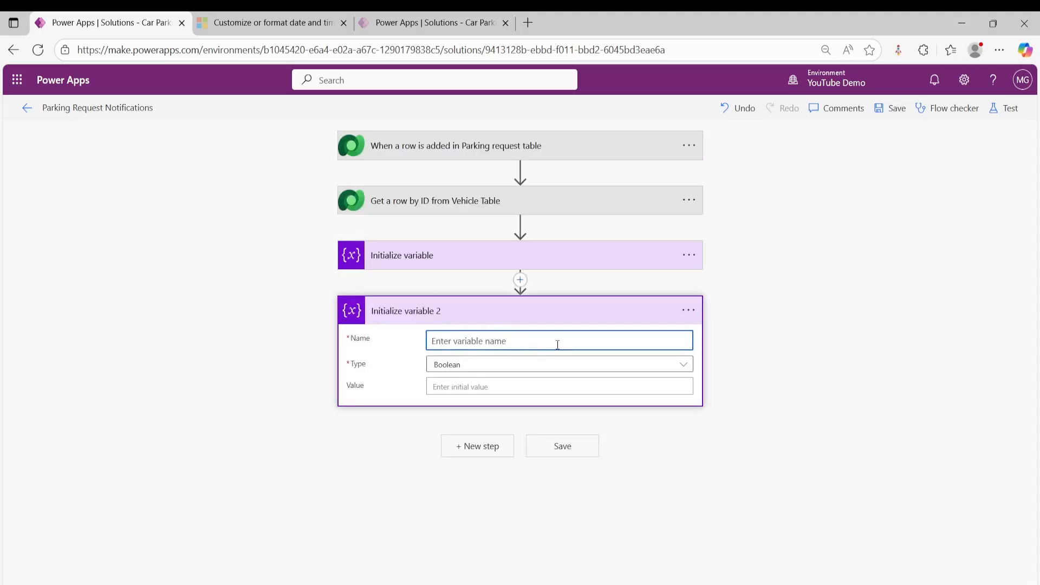
{"action": "type", "text": "VarRequestName"}
- Rename the second Initialize variable action to "Initialize variable VarRequestName", reusing the copied variable name
{"action": "left_click", "coordinate": [687, 312]}
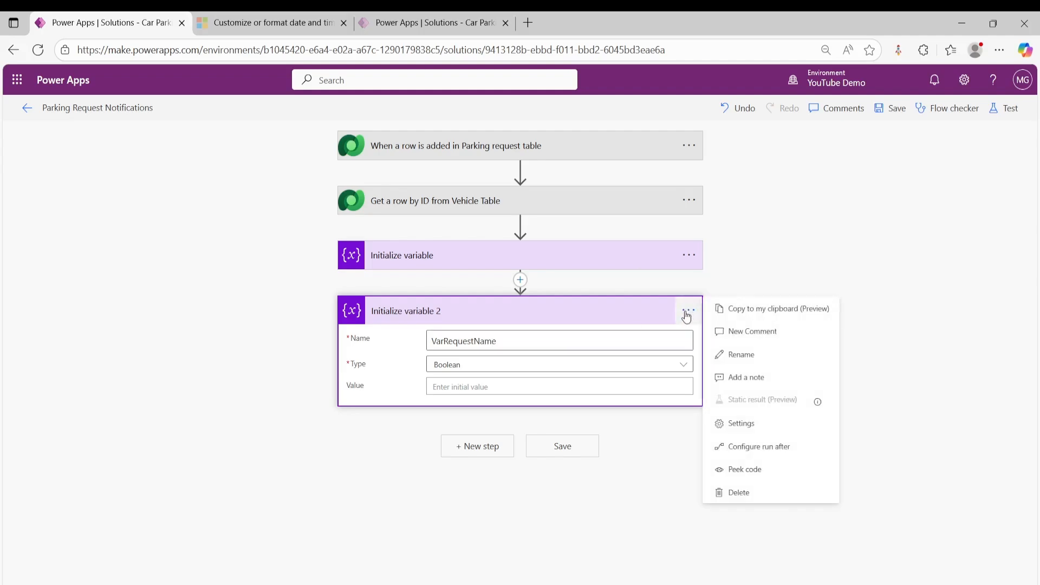
{"action": "left_click_drag", "start_coordinate": [523, 349], "coordinate": [428, 343]}
{"action": "key", "text": "ctrl+c"}
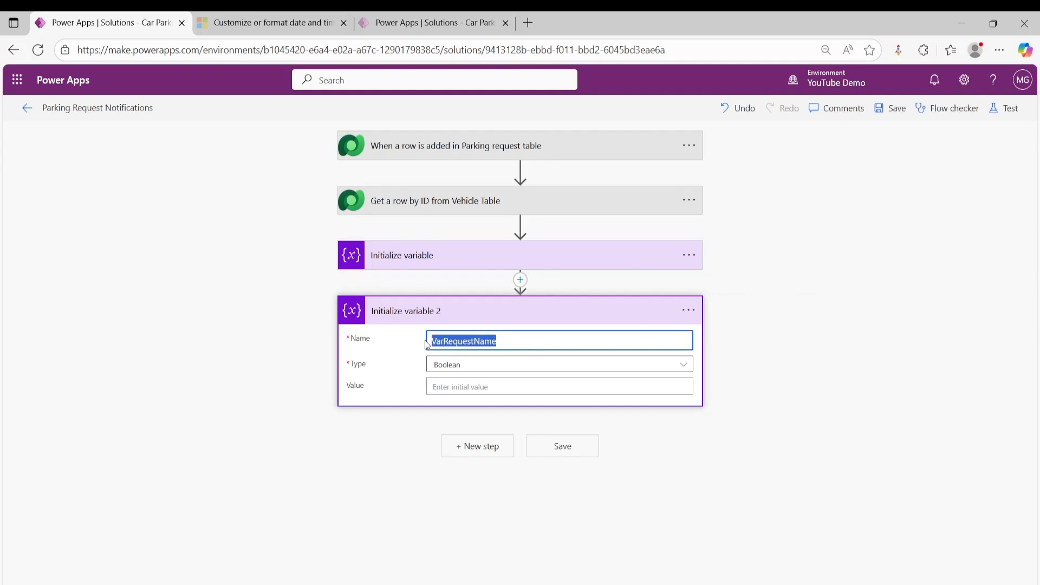
{"action": "left_click", "coordinate": [688, 311]}
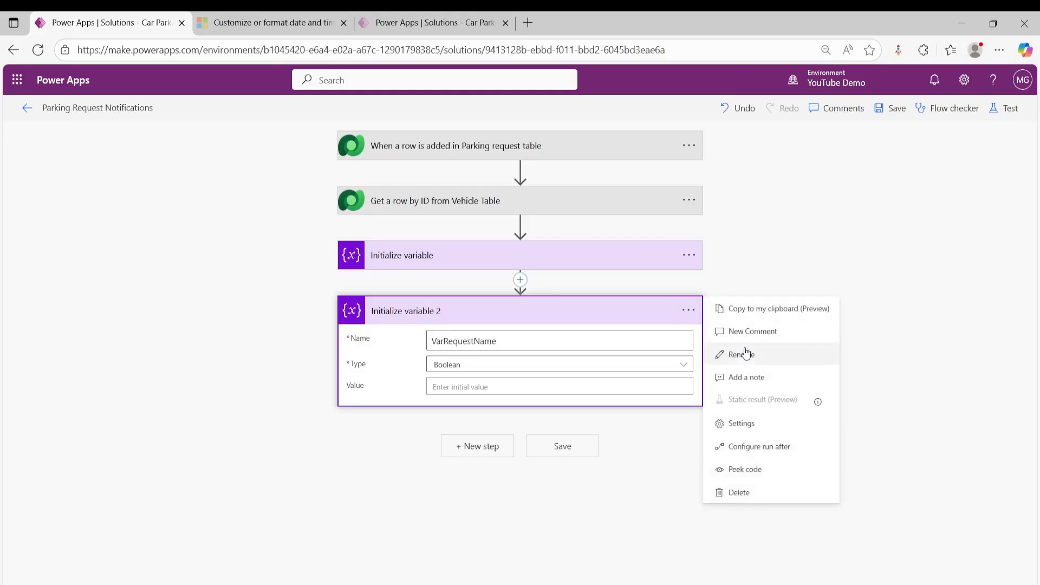
{"action": "left_click", "coordinate": [746, 353]}
{"action": "left_click", "coordinate": [461, 314]}
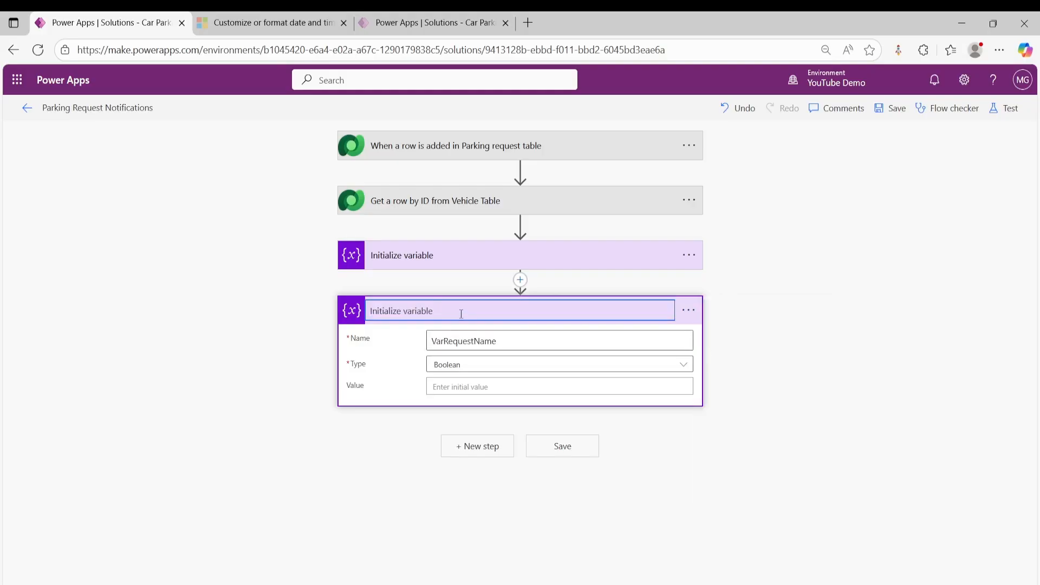
{"action": "key", "text": "ctrl+v"}
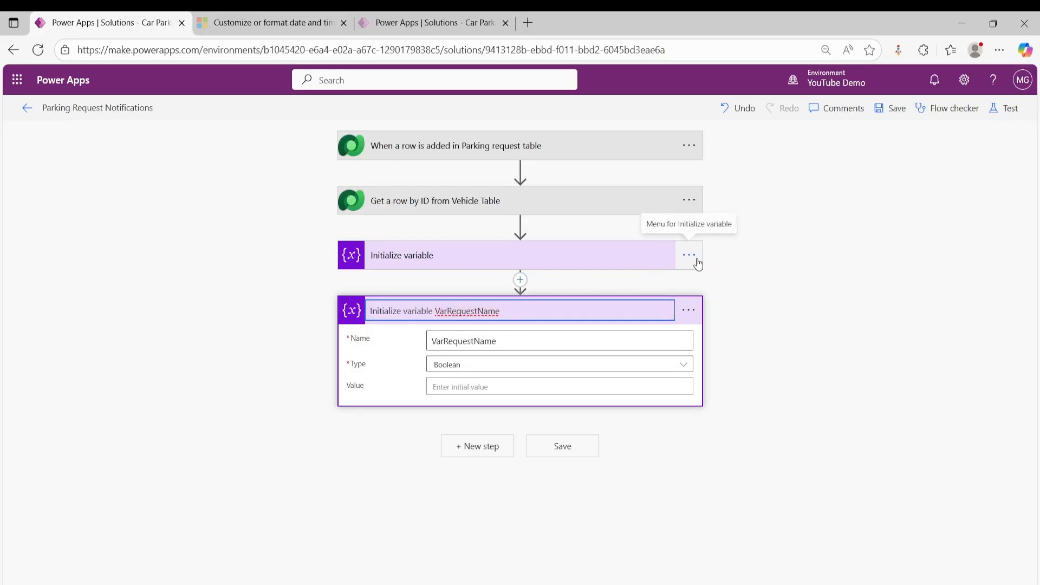
- Set the second variable's type to String and browse the dynamic content for its initial value
{"action": "left_click", "coordinate": [538, 366]}
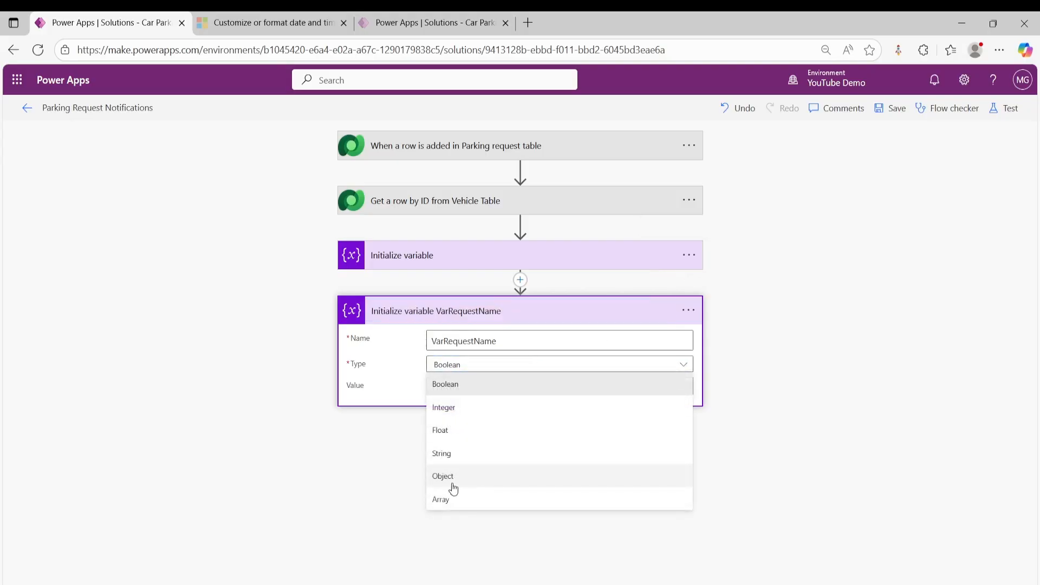
{"action": "left_click", "coordinate": [450, 454]}
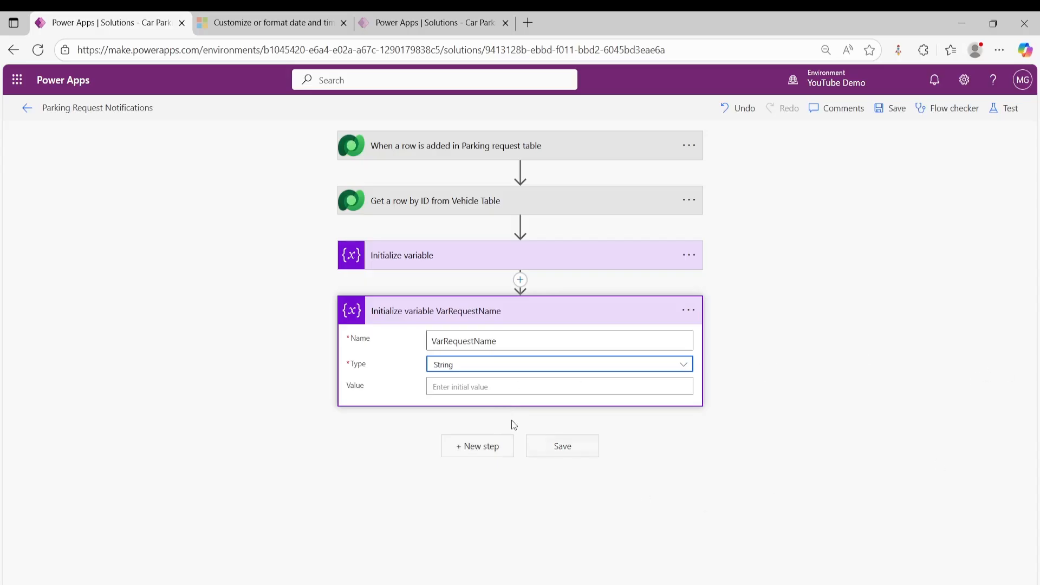
{"action": "left_click", "coordinate": [441, 386]}
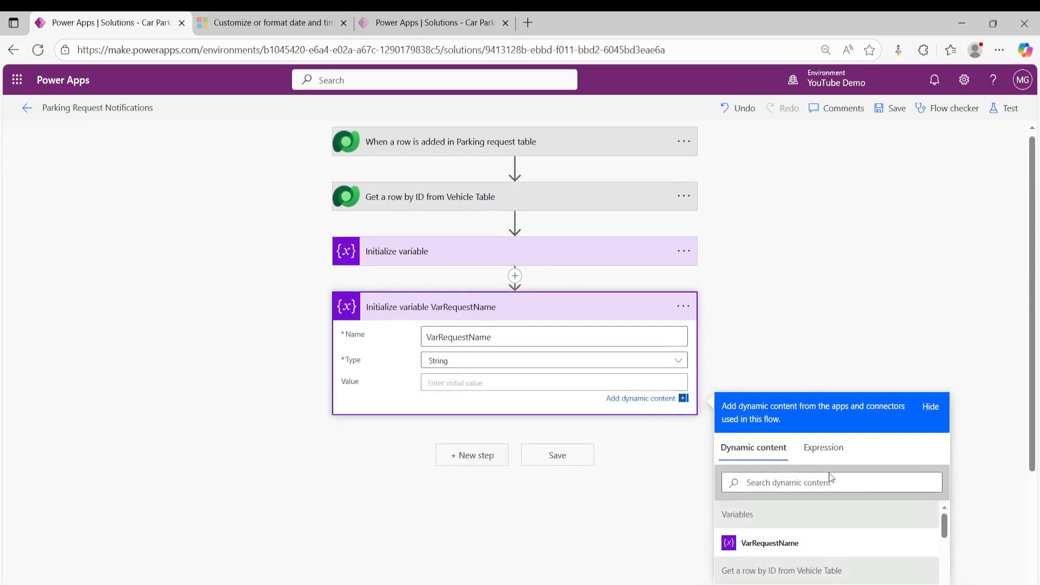
{"action": "scroll", "coordinate": [820, 501], "scroll_direction": "down", "scroll_amount": 1}
{"action": "scroll", "coordinate": [819, 500], "scroll_direction": "up", "scroll_amount": 1}
{"action": "scroll", "coordinate": [820, 501], "scroll_direction": "down", "scroll_amount": 2}
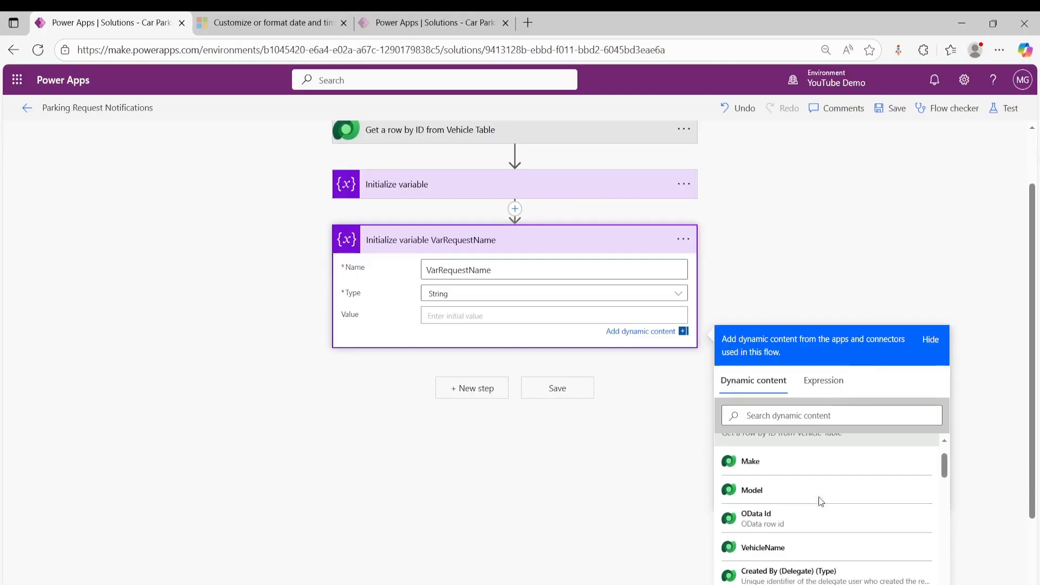
{"action": "scroll", "coordinate": [805, 482], "scroll_direction": "down", "scroll_amount": 2}
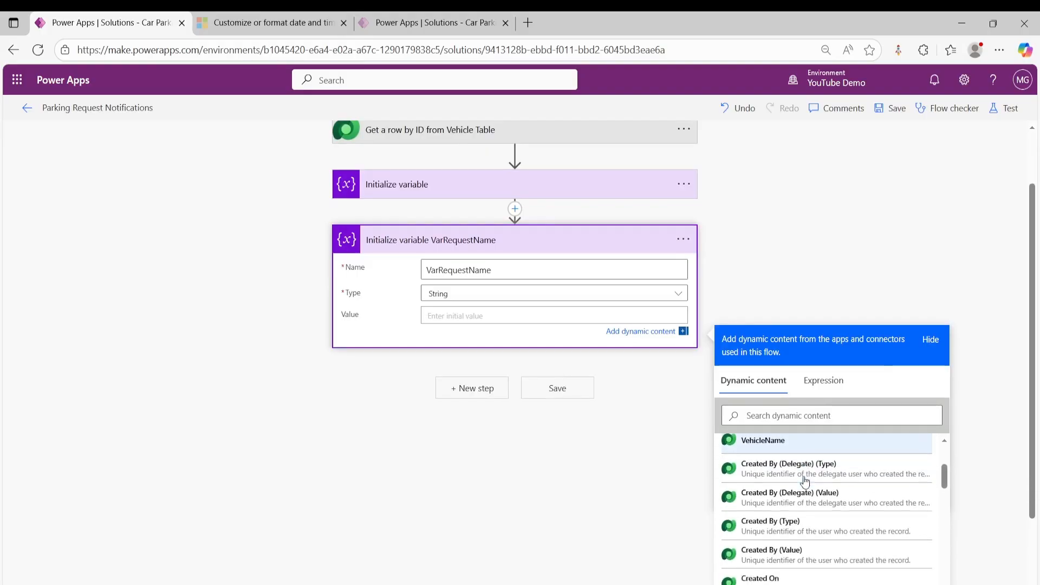
{"action": "scroll", "coordinate": [805, 482], "scroll_direction": "down", "scroll_amount": 2}
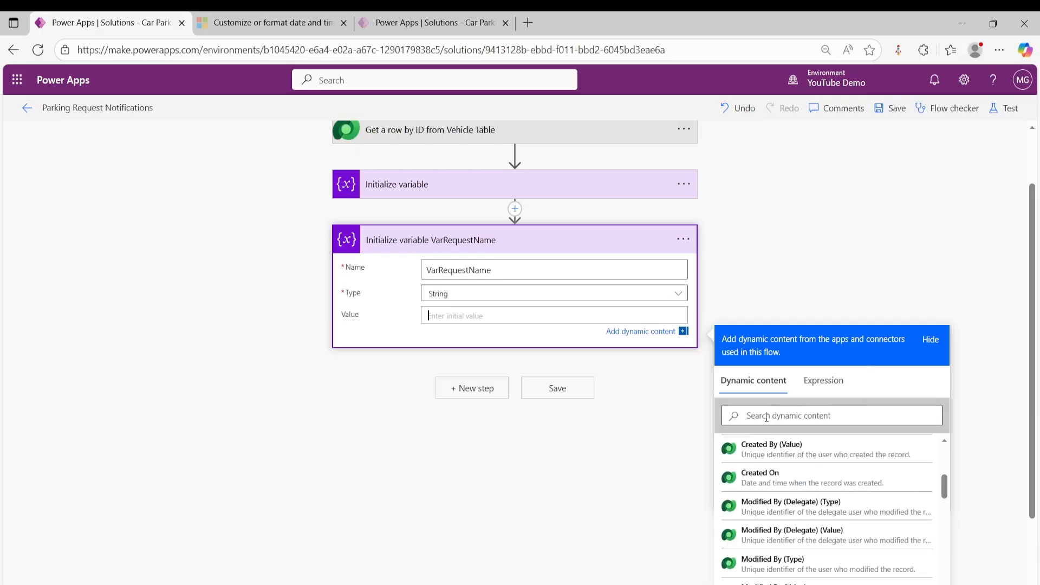
- Expand the first Initialize variable action for comparison and change the second action's variable name to VarVehicleName
{"action": "left_click", "coordinate": [524, 186]}
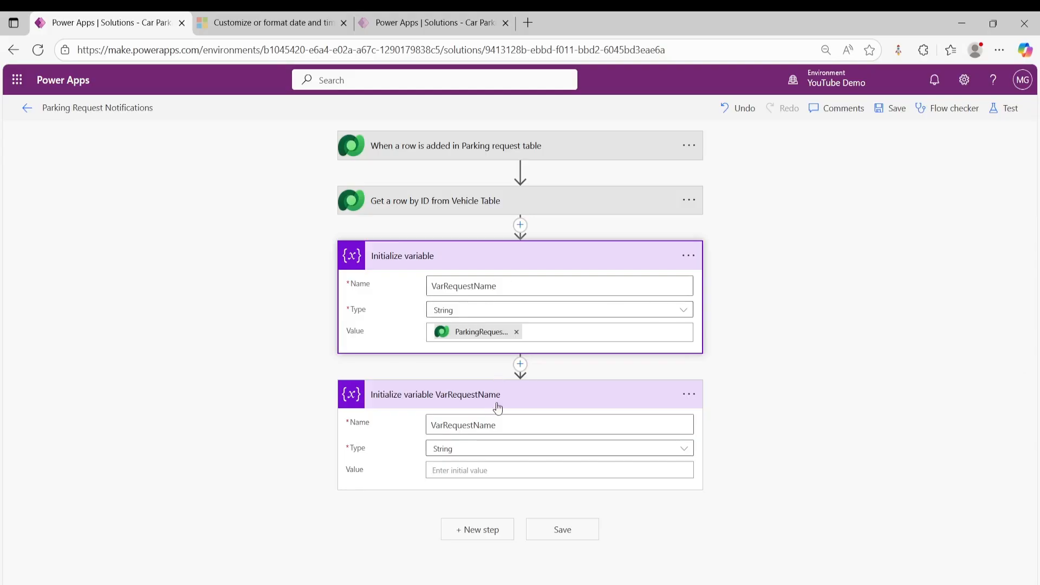
{"action": "left_click", "coordinate": [474, 425]}
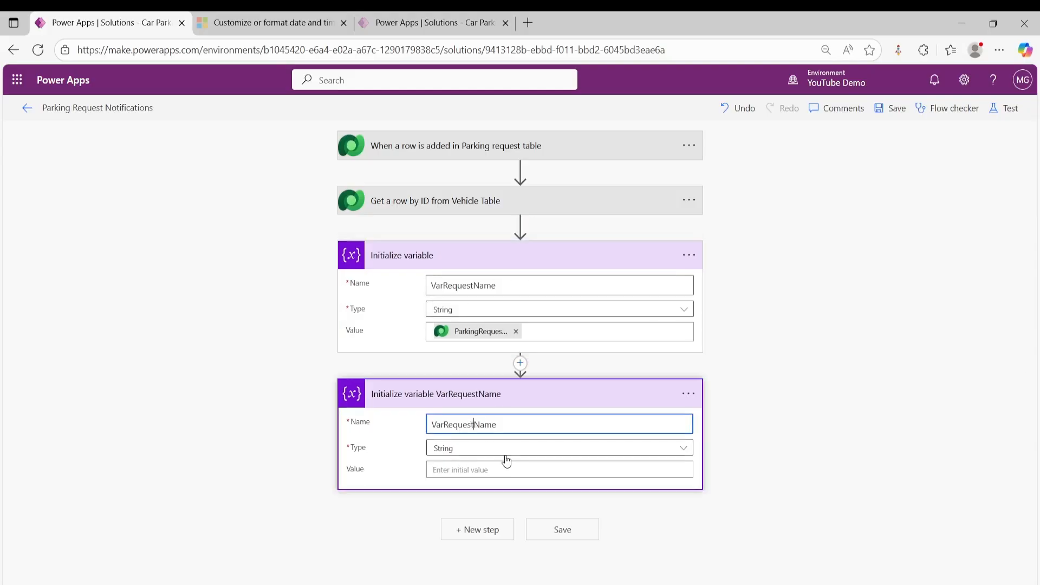
{"action": "key", "text": "BackSpace"}
{"action": "key", "text": "BackSpace"}
{"action": "key", "text": "BackSpace"}
{"action": "key", "text": "BackSpace"}
{"action": "key", "text": "BackSpace"}
{"action": "key", "text": "BackSpace"}
{"action": "key", "text": "BackSpace"}
{"action": "type", "text": "Veh"}
{"action": "type", "text": "cile"}
{"action": "key", "text": "Left"}
{"action": "key", "text": "Left"}
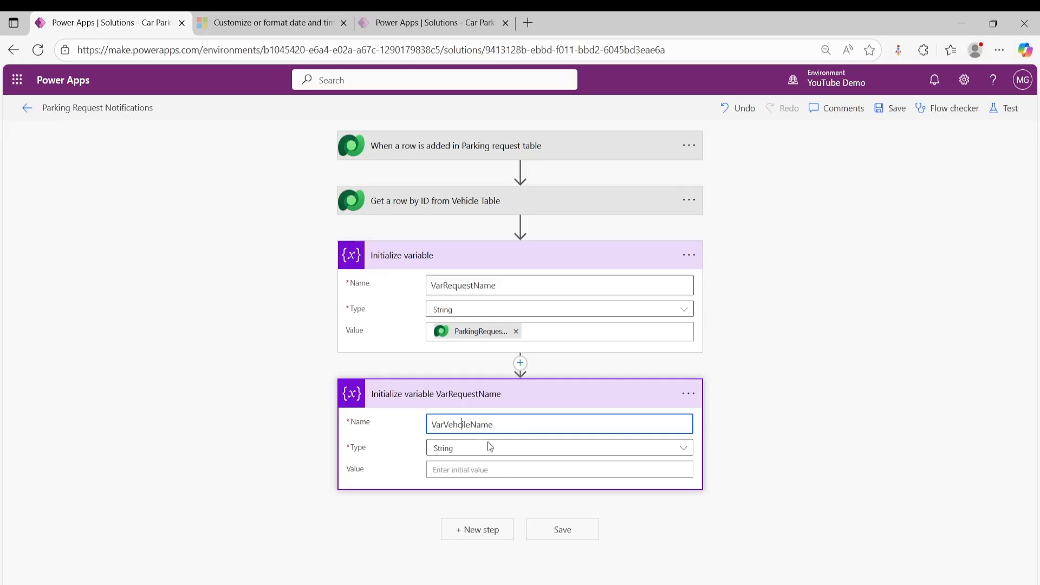
{"action": "key", "text": "BackSpace"}
{"action": "key", "text": "BackSpace"}
{"action": "type", "text": "ic"}
{"action": "left_click", "coordinate": [426, 424]}
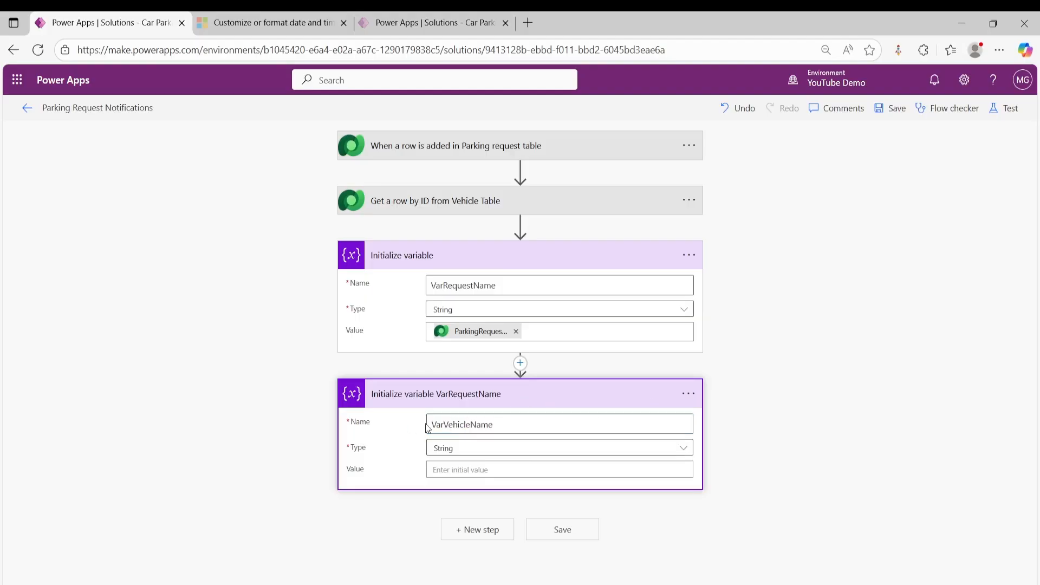
- Rename the second Initialize variable action to "Initialize variable VarVehicleName", reusing the copied variable name
{"action": "left_click", "coordinate": [482, 424]}
{"action": "left_click_drag", "start_coordinate": [493, 425], "coordinate": [432, 424]}
{"action": "key", "text": "ctrl+c"}
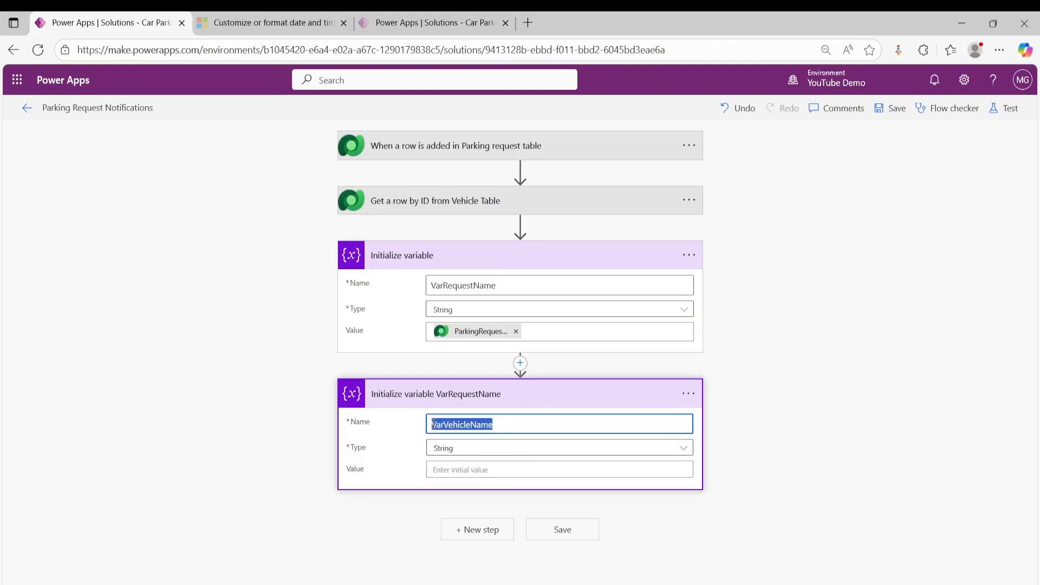
{"action": "left_click", "coordinate": [687, 394]}
{"action": "left_click", "coordinate": [732, 434]}
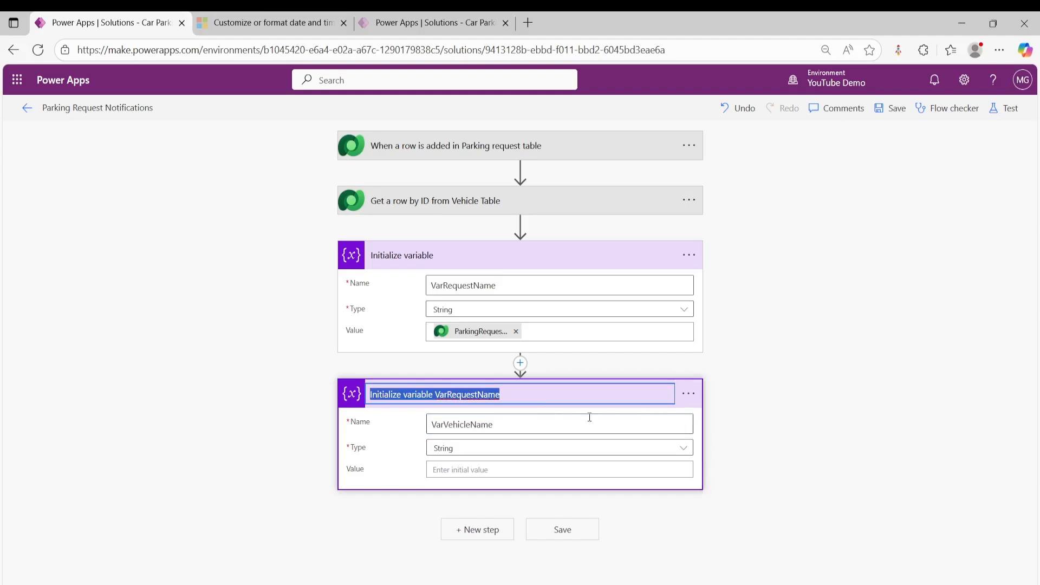
{"action": "left_click_drag", "start_coordinate": [512, 395], "coordinate": [437, 396]}
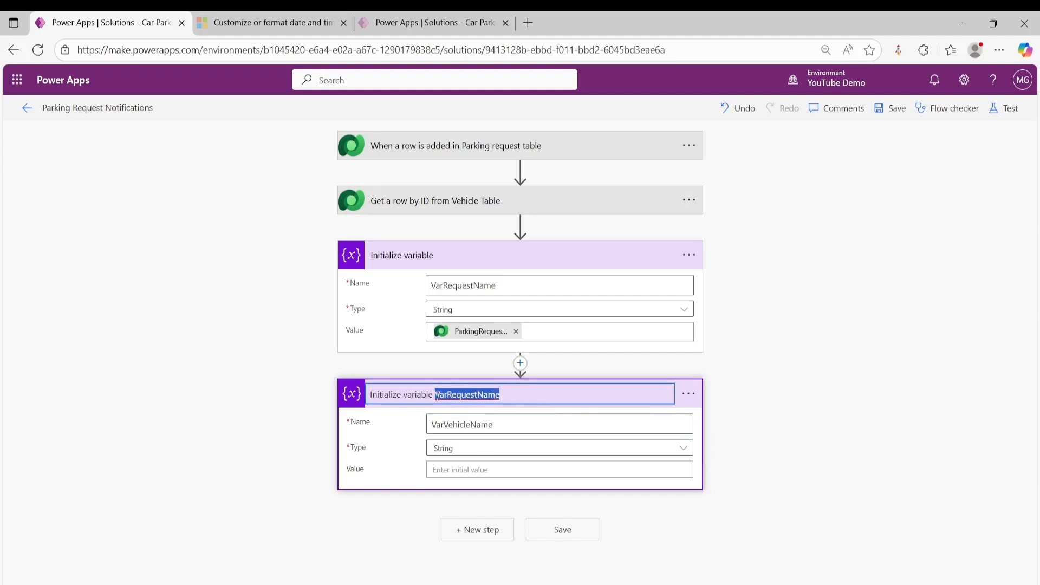
{"action": "key", "text": "ctrl+v"}
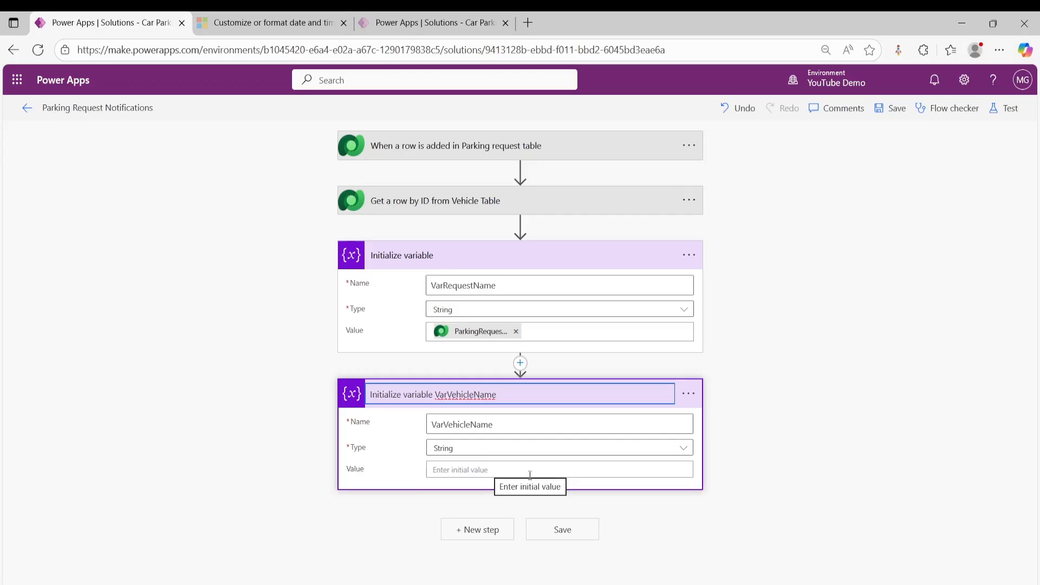
- Set VarVehicleName's initial value to the VehicleName dynamic content from the Vehicle Table row and save the flow
{"action": "left_click", "coordinate": [497, 470]}
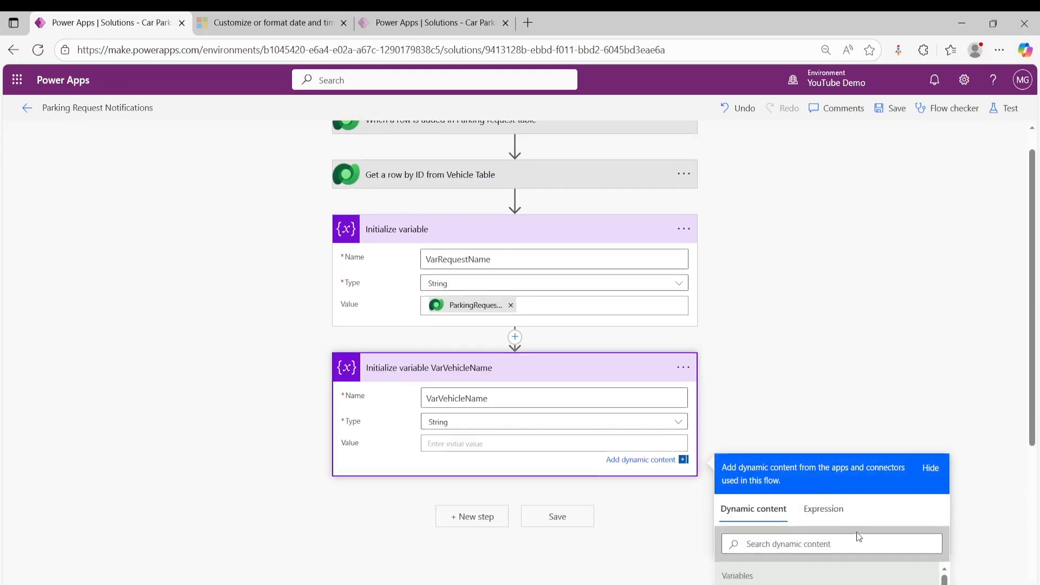
{"action": "scroll", "coordinate": [857, 532], "scroll_direction": "down", "scroll_amount": 3}
{"action": "left_click", "coordinate": [802, 498]}
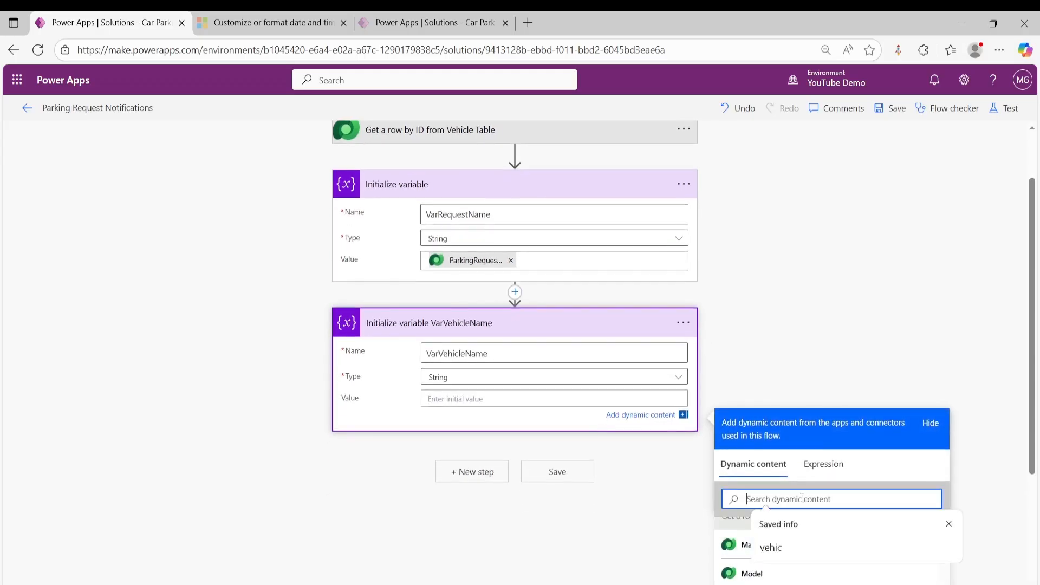
{"action": "type", "text": "vehic"}
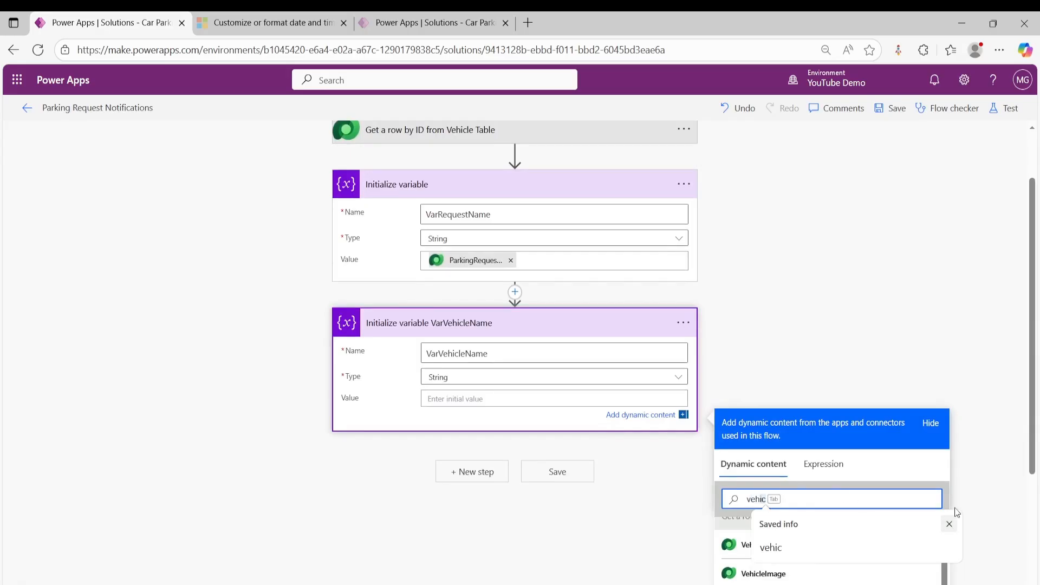
{"action": "key", "text": "BackSpace"}
{"action": "key", "text": "BackSpace"}
{"action": "scroll", "coordinate": [812, 532], "scroll_direction": "up", "scroll_amount": 3}
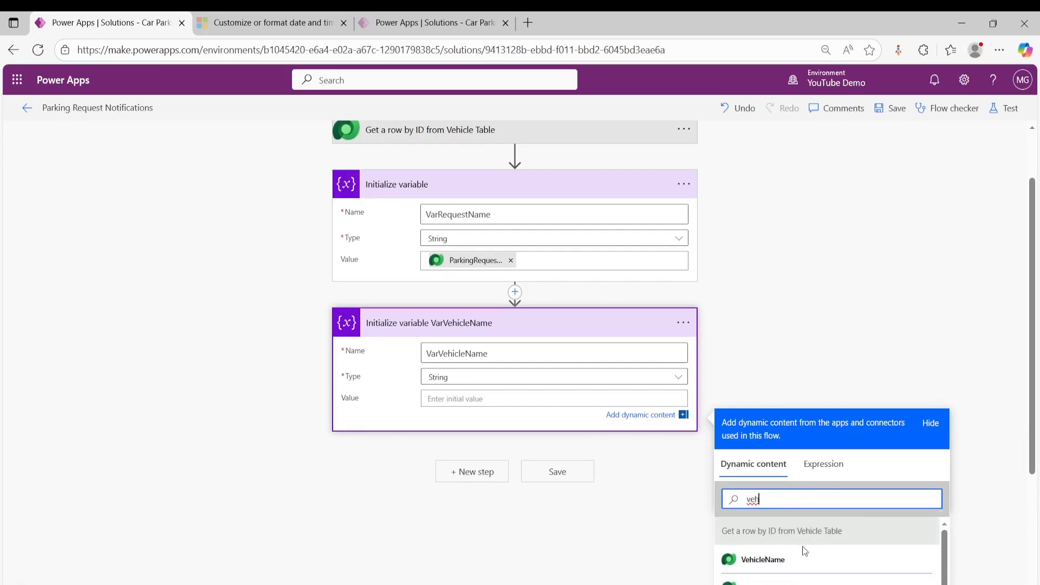
{"action": "left_click", "coordinate": [786, 561]}
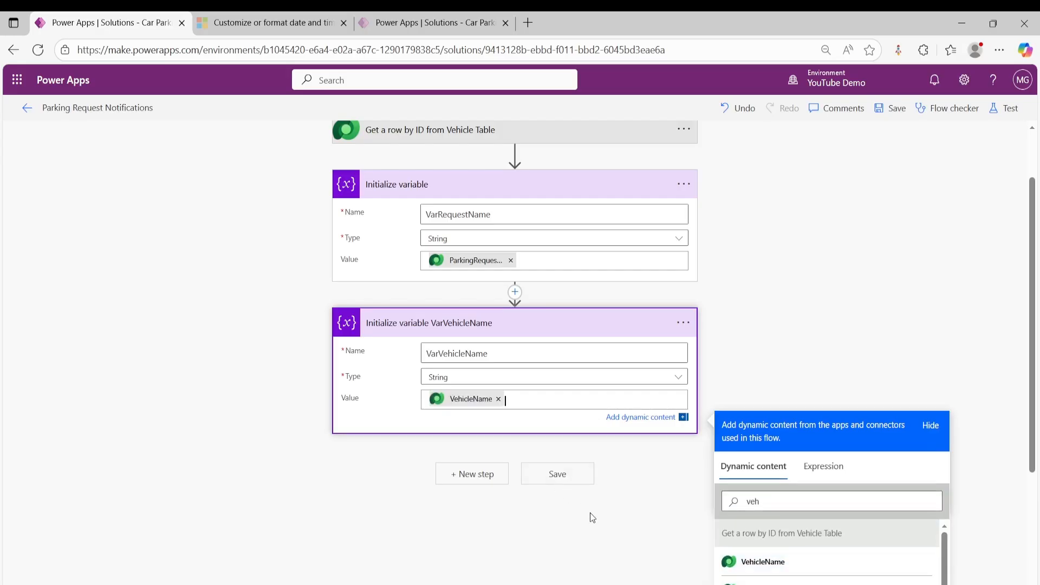
{"action": "left_click", "coordinate": [621, 479]}
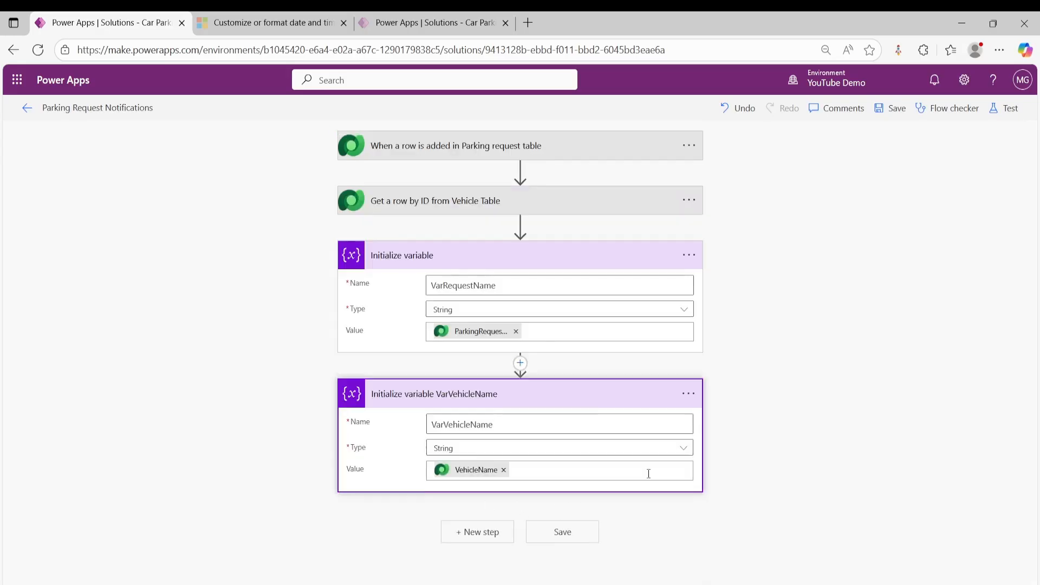
{"action": "left_click", "coordinate": [566, 533]}
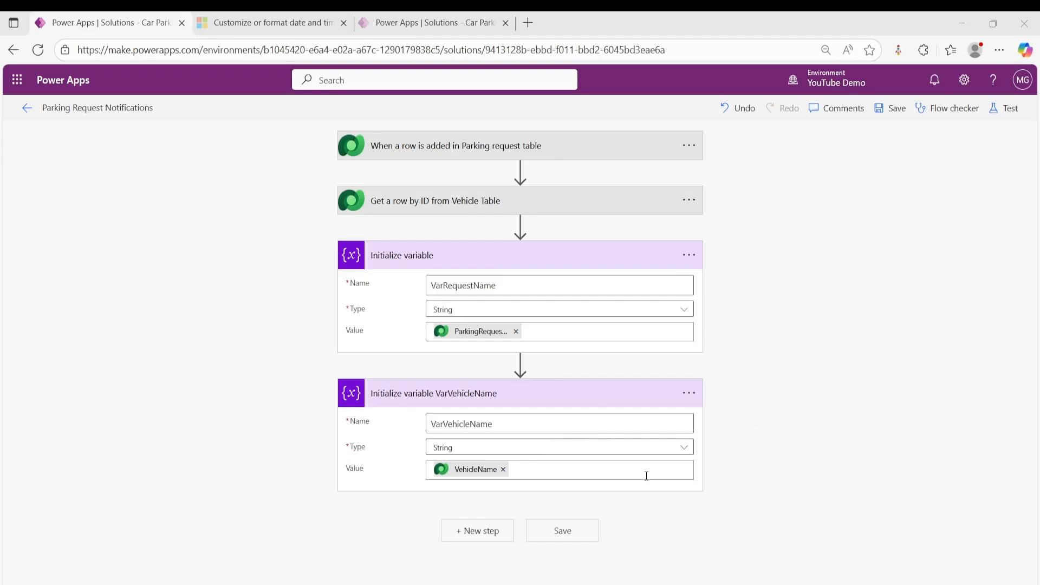
- Add a third Initialize variable action at the end of the flow
{"action": "left_click", "coordinate": [479, 537]}
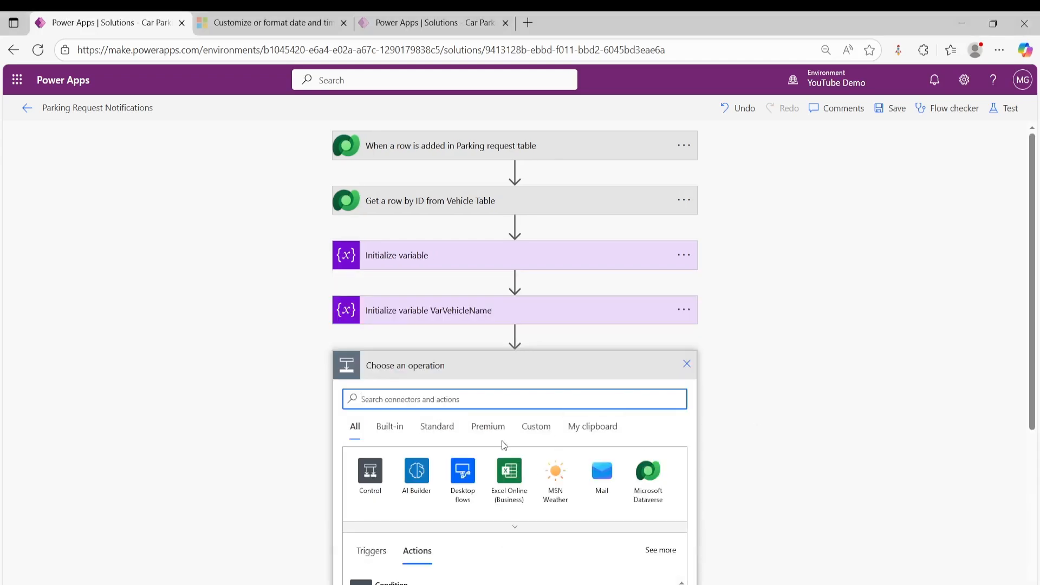
{"action": "type", "text": "ini"}
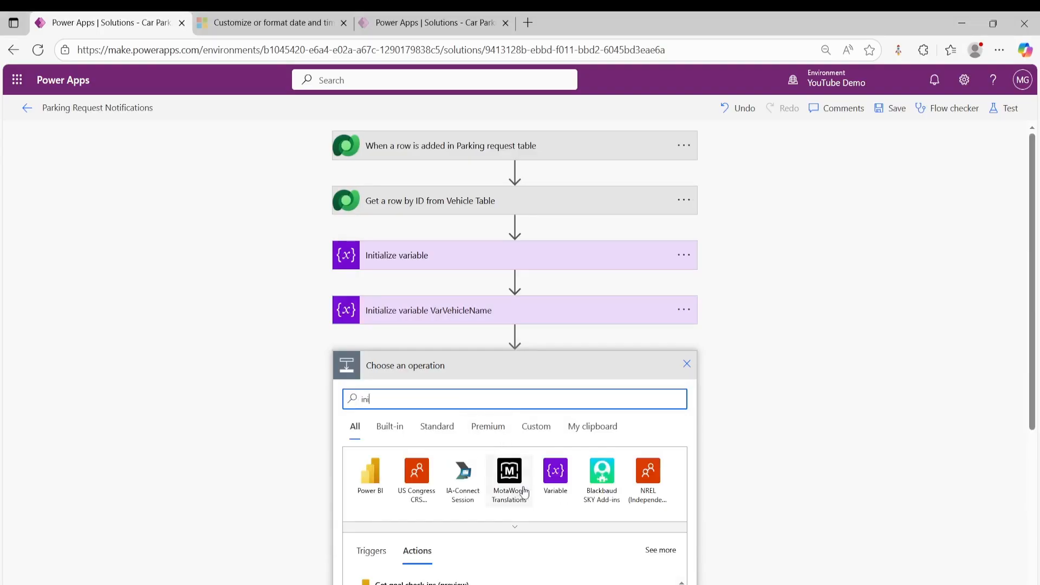
{"action": "left_click", "coordinate": [555, 471]}
{"action": "scroll", "coordinate": [557, 488], "scroll_direction": "down", "scroll_amount": 3}
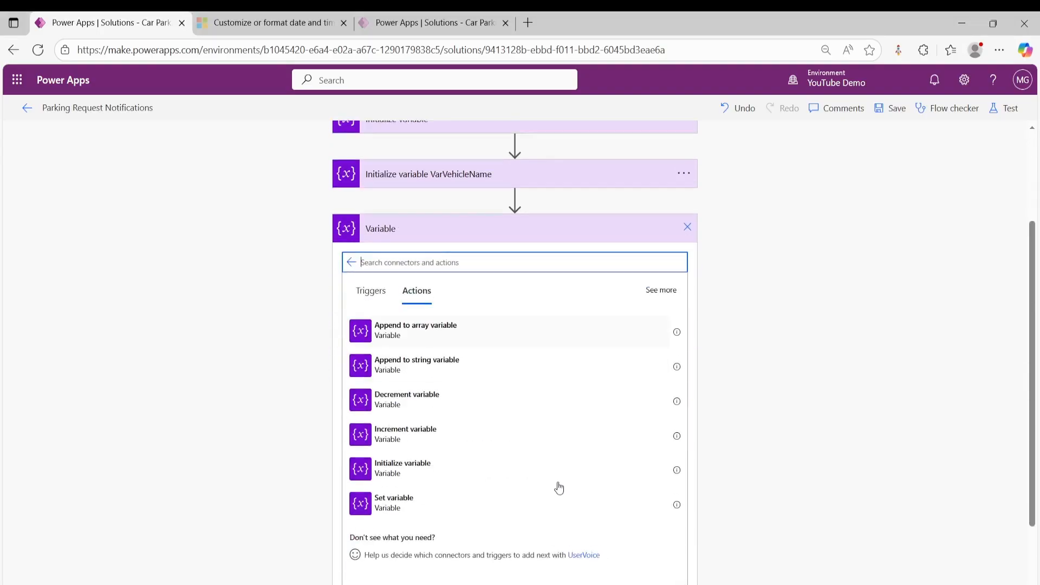
{"action": "left_click", "coordinate": [423, 467]}
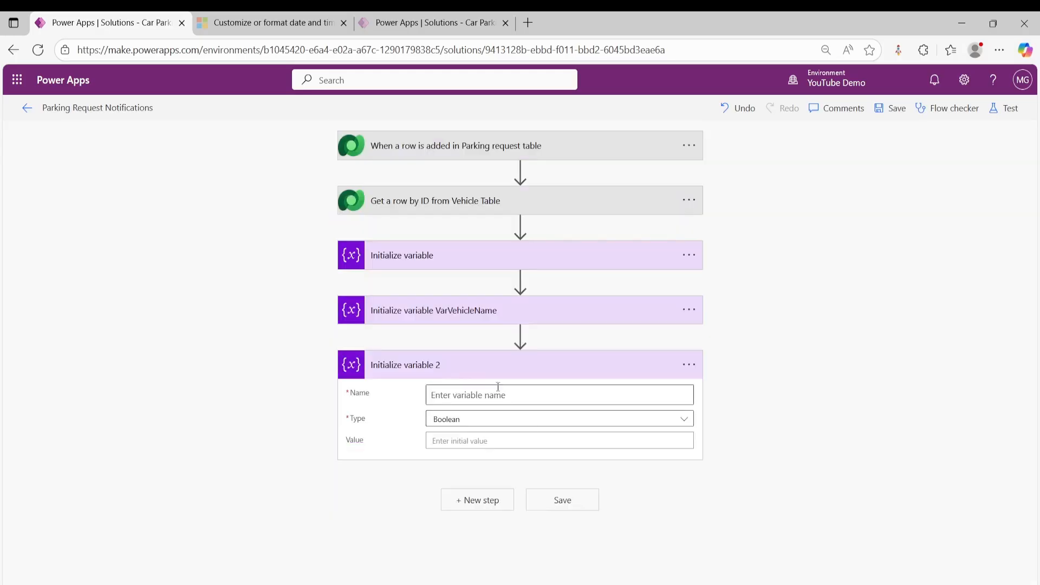
- Enter VarRequestDate as the variable name in the third Initialize variable action
{"action": "left_click", "coordinate": [492, 400]}
{"action": "type", "text": "V"}
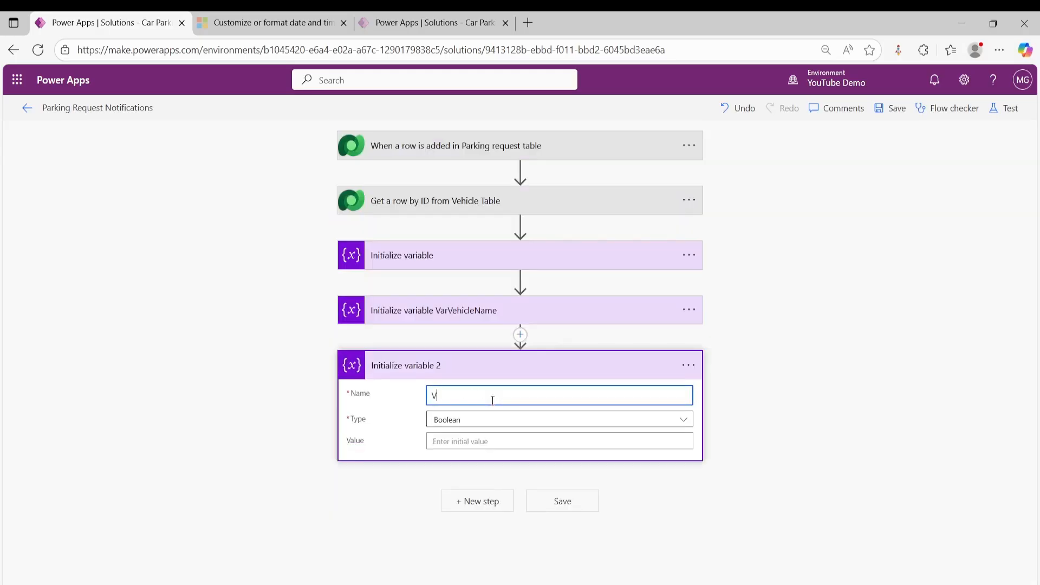
{"action": "type", "text": "arRequestDate"}
- Rename the third Initialize variable action to "Initialize variable VarRequestDate", reusing the copied variable name
{"action": "left_click_drag", "start_coordinate": [502, 396], "coordinate": [431, 390]}
{"action": "key", "text": "ctrl+c"}
{"action": "left_click", "coordinate": [688, 365]}
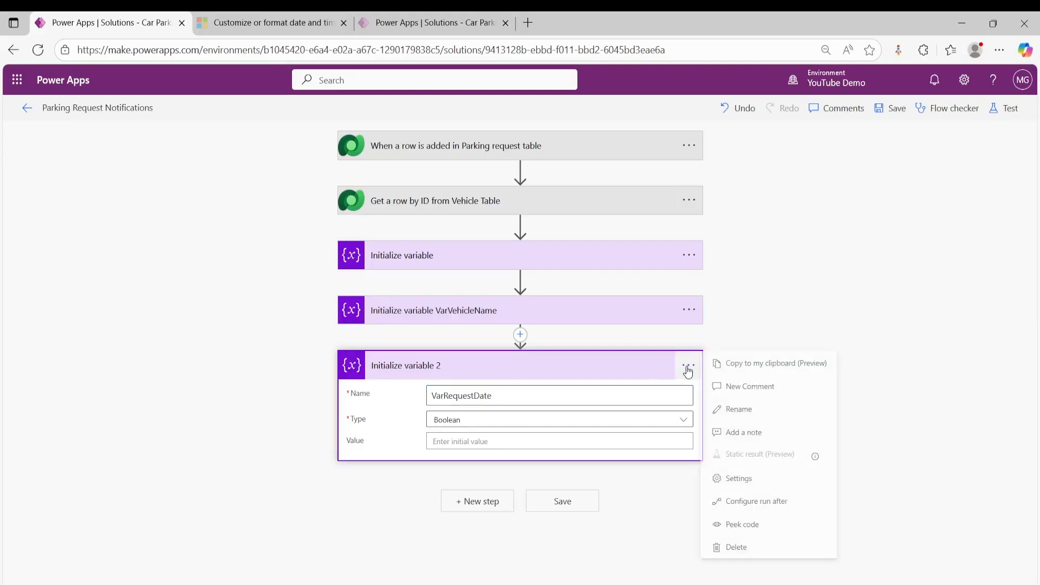
{"action": "left_click", "coordinate": [737, 409]}
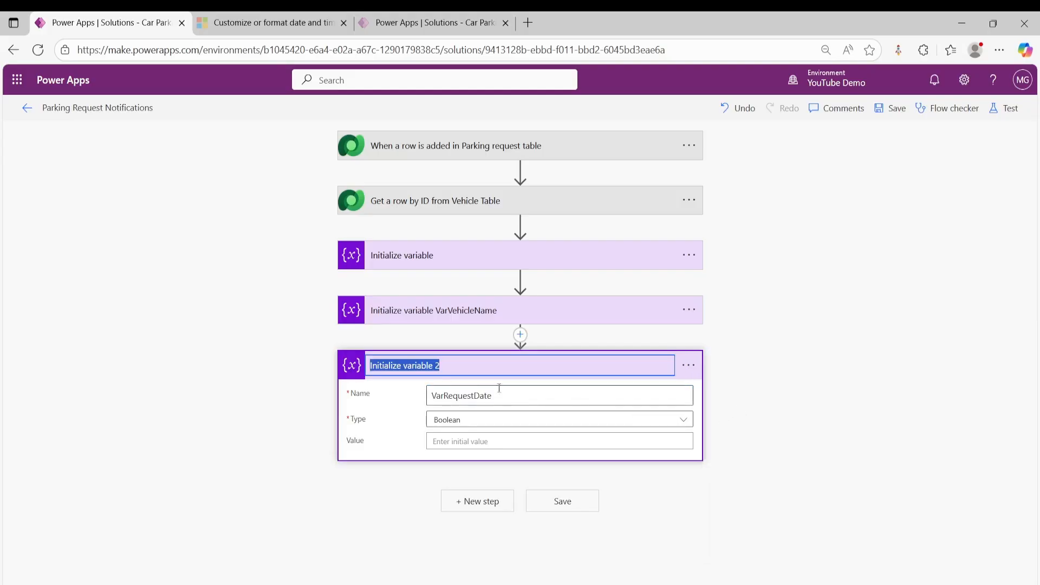
{"action": "left_click", "coordinate": [476, 371]}
{"action": "key", "text": "ctrl+v"}
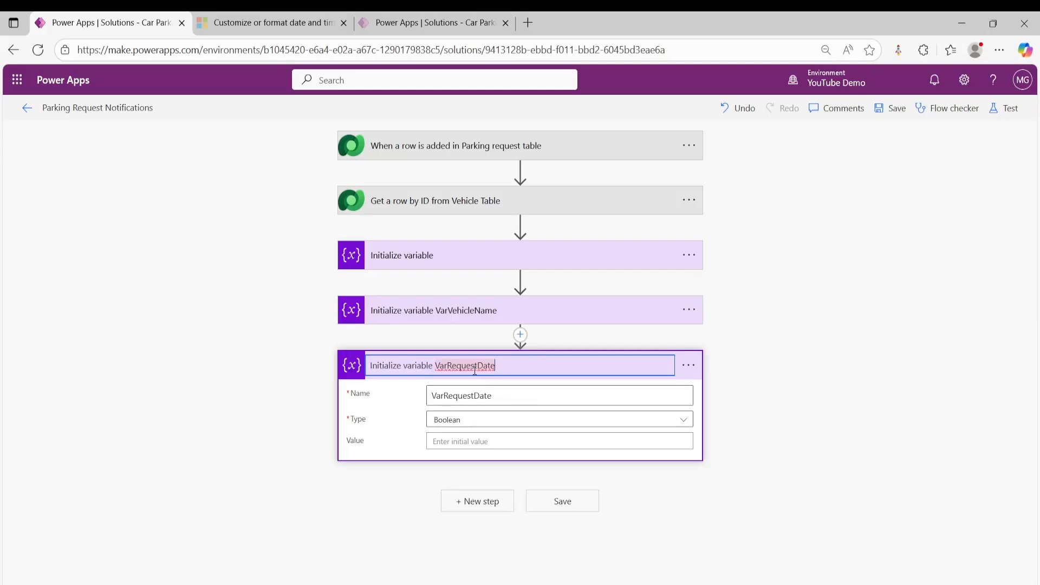
{"action": "left_click", "coordinate": [584, 476]}
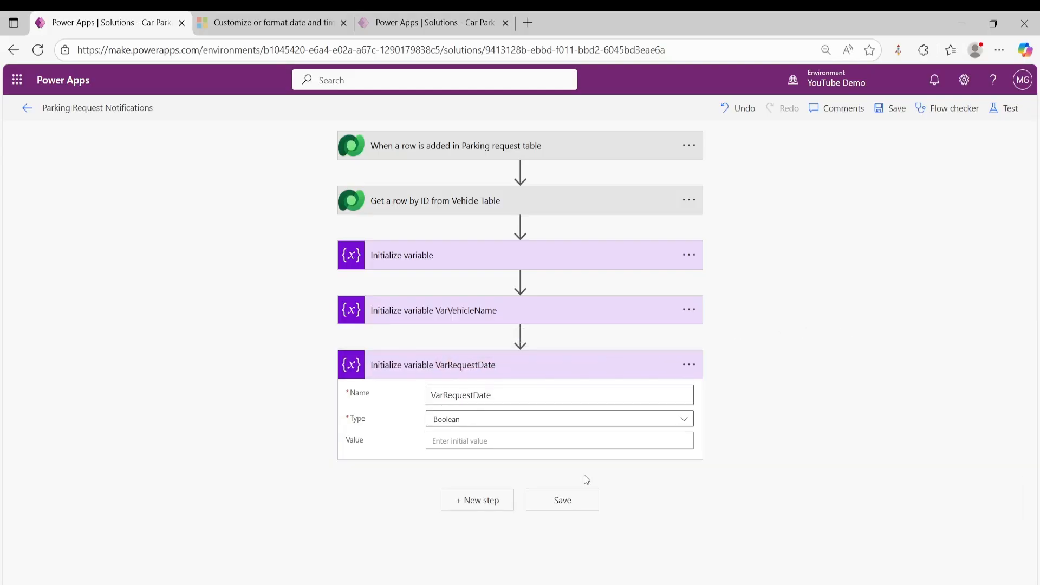
- Set VarRequestDate's type to String and start a formatDateTime( expression for its initial value
{"action": "left_click", "coordinate": [512, 423]}
{"action": "left_click", "coordinate": [454, 506]}
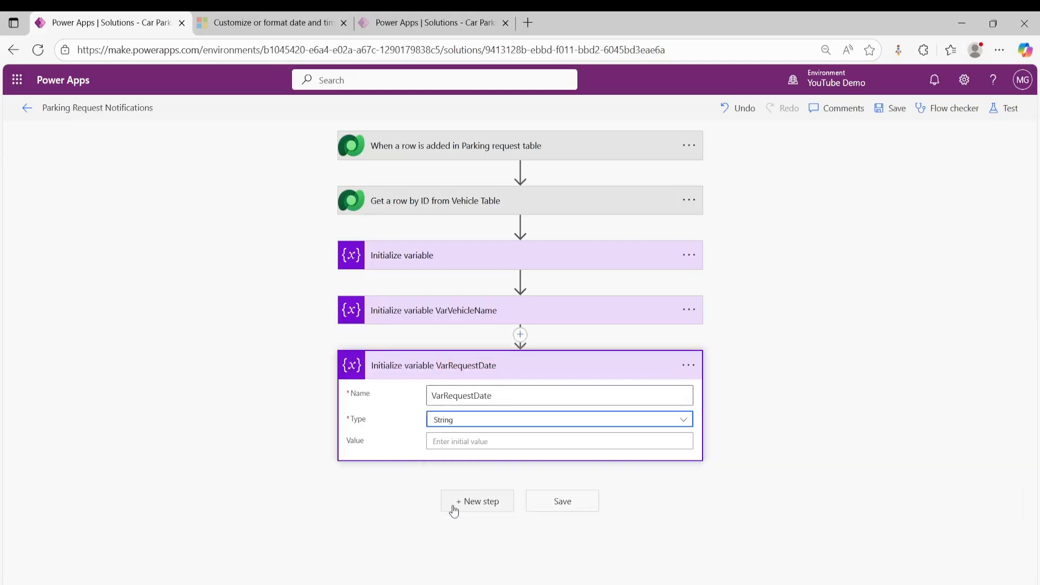
{"action": "left_click", "coordinate": [489, 441]}
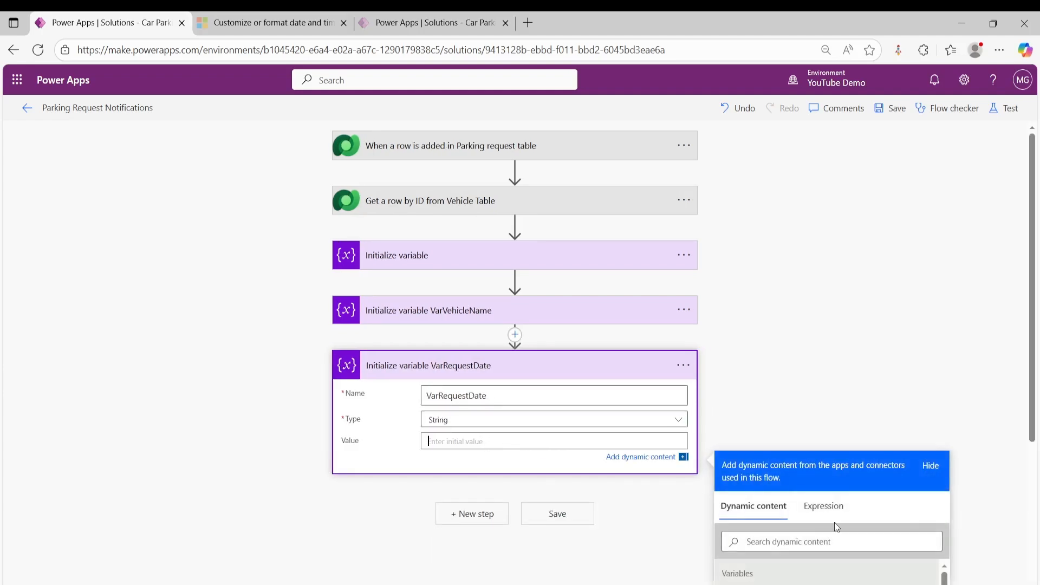
{"action": "left_click", "coordinate": [829, 506]}
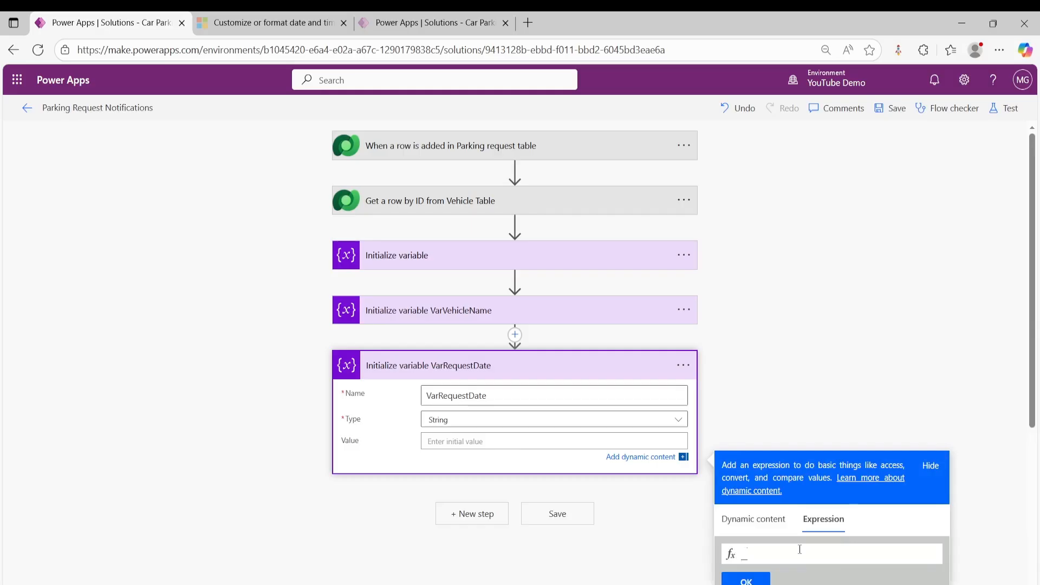
{"action": "type", "text": "for"}
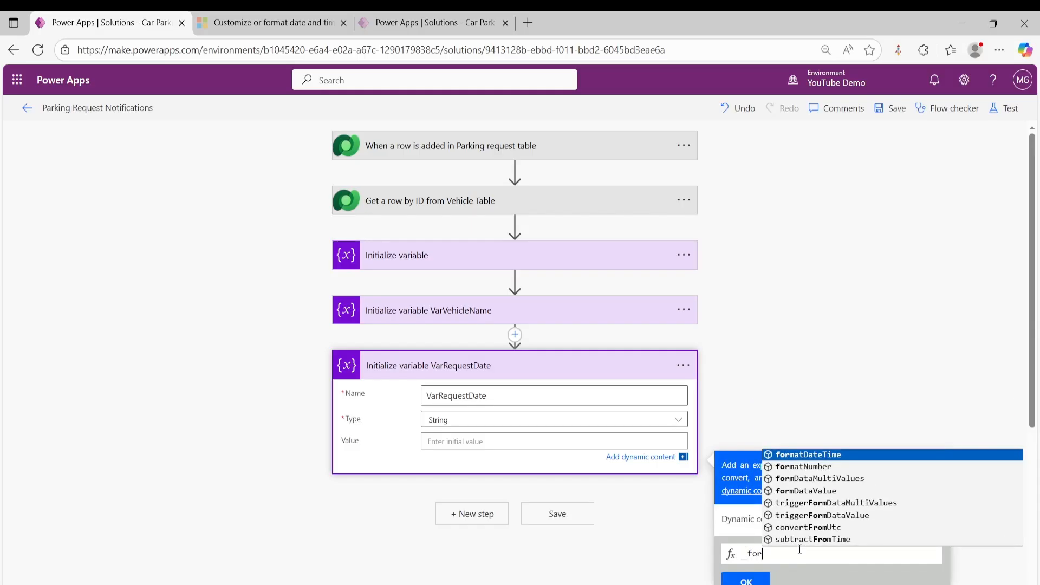
{"action": "key", "text": "Return"}
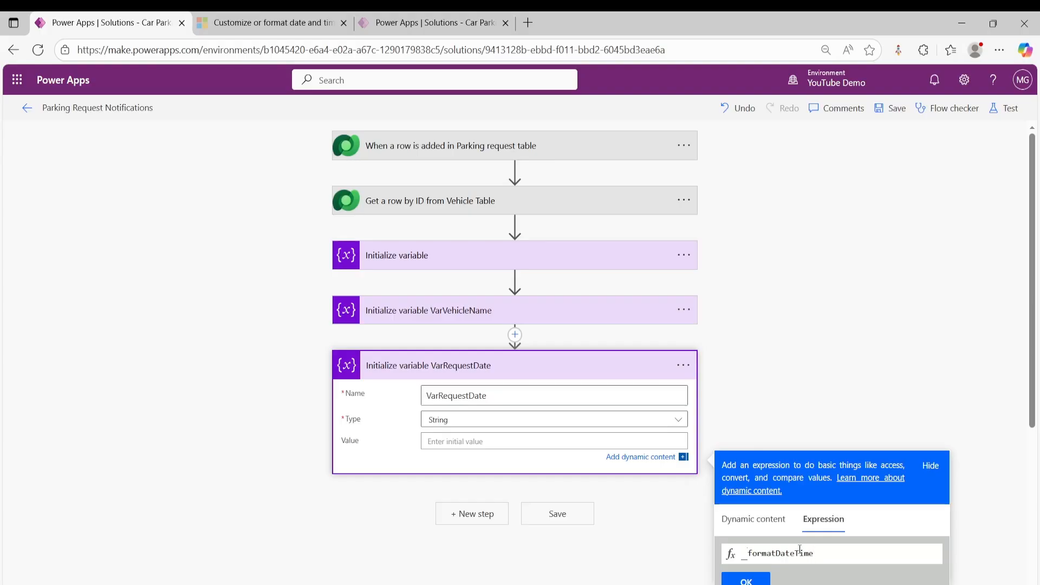
{"action": "type", "text": "("}
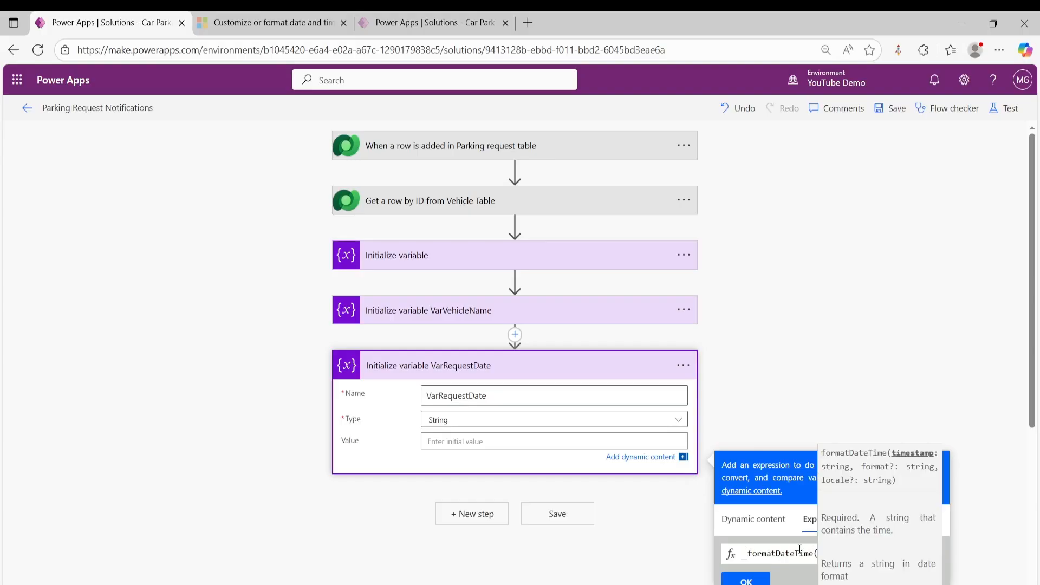
- Insert ParkingRequestDateTime from the Parking request trigger as the timestamp argument of formatDateTime
{"action": "scroll", "coordinate": [795, 490], "scroll_direction": "down", "scroll_amount": 1}
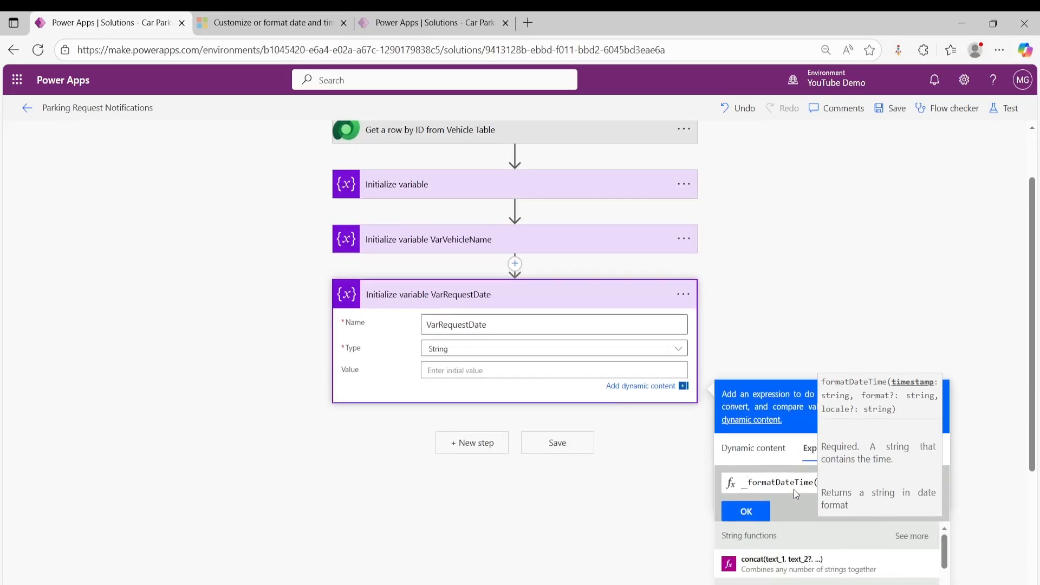
{"action": "left_click", "coordinate": [753, 449]}
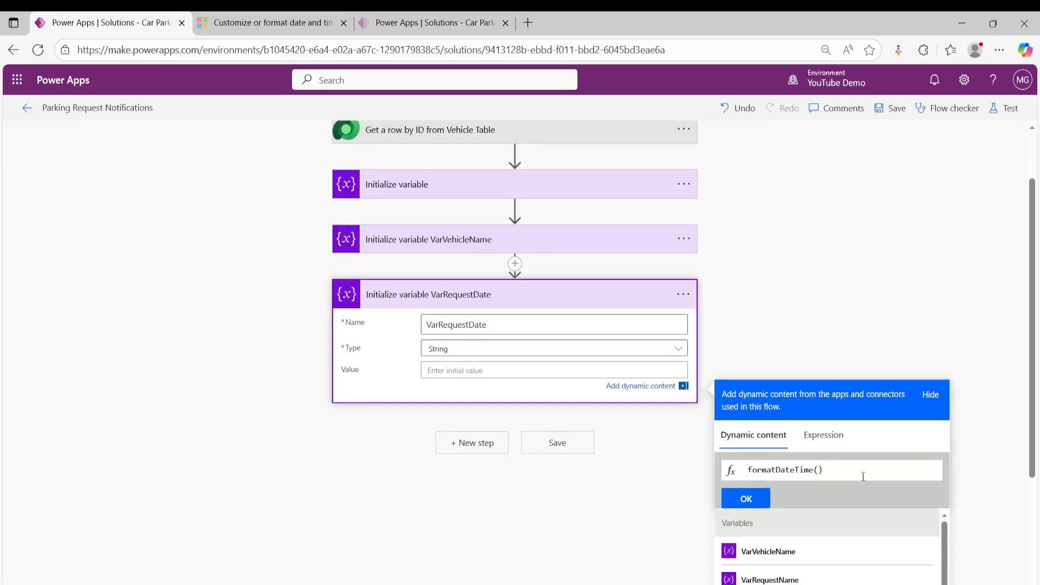
{"action": "scroll", "coordinate": [864, 477], "scroll_direction": "down", "scroll_amount": 1}
{"action": "scroll", "coordinate": [824, 489], "scroll_direction": "down", "scroll_amount": 1}
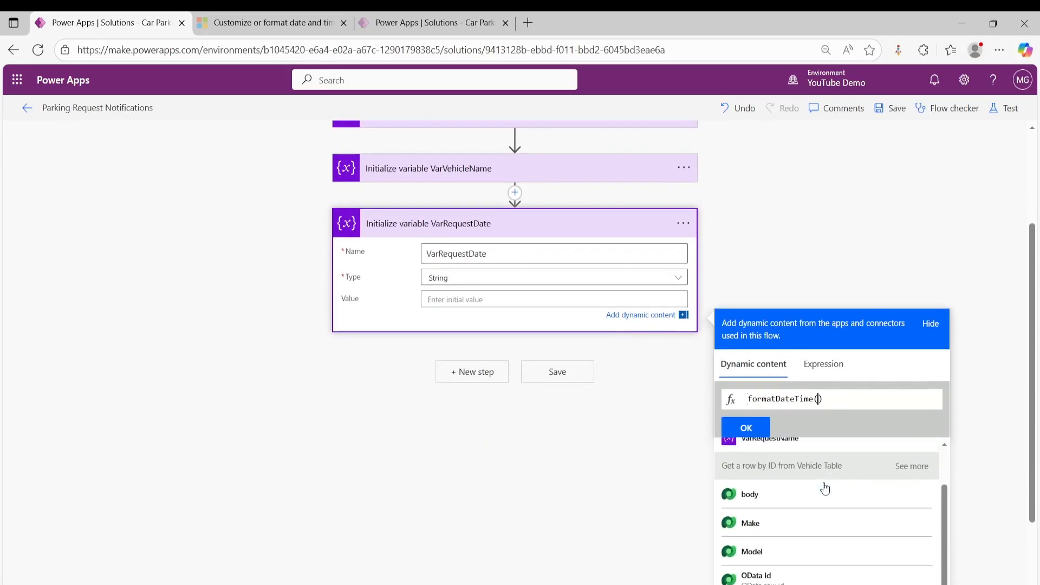
{"action": "scroll", "coordinate": [825, 489], "scroll_direction": "down", "scroll_amount": 1}
{"action": "scroll", "coordinate": [825, 489], "scroll_direction": "down", "scroll_amount": 3}
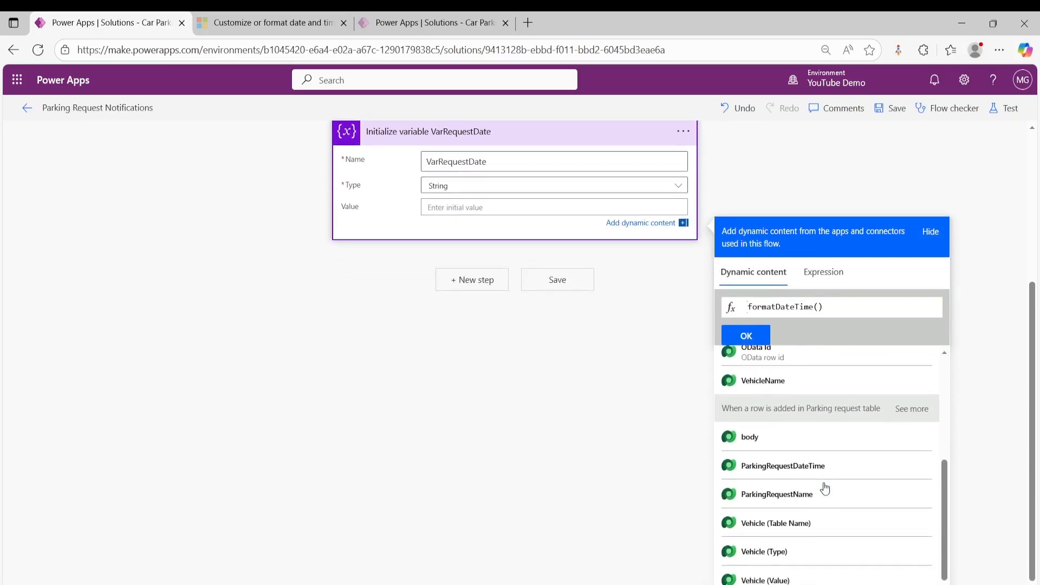
{"action": "left_click", "coordinate": [780, 474]}
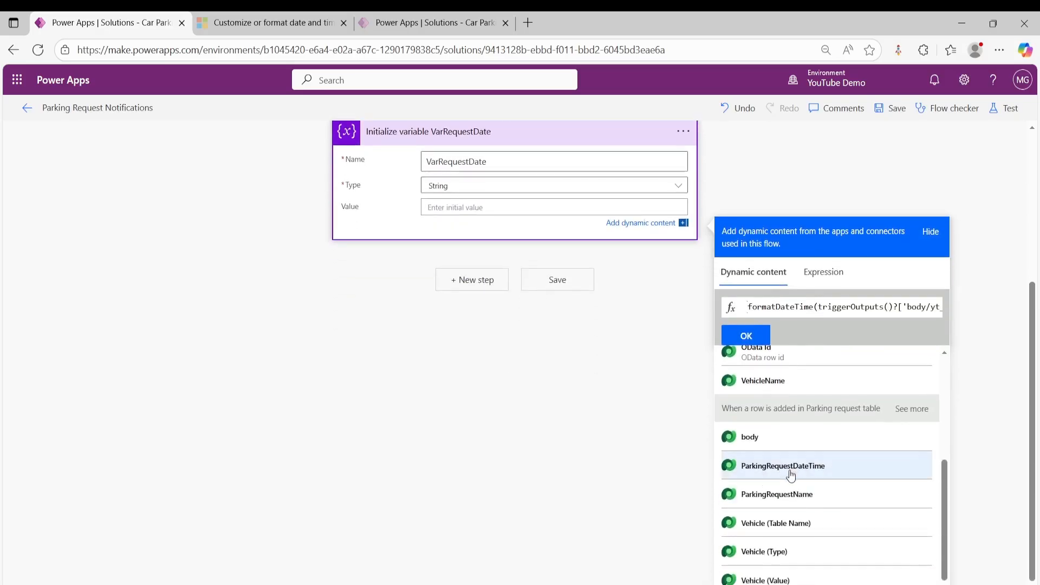
- Add a comma after the timestamp argument, before the closing parenthesis of formatDateTime, to begin the format argument
{"action": "double_click", "coordinate": [847, 306]}
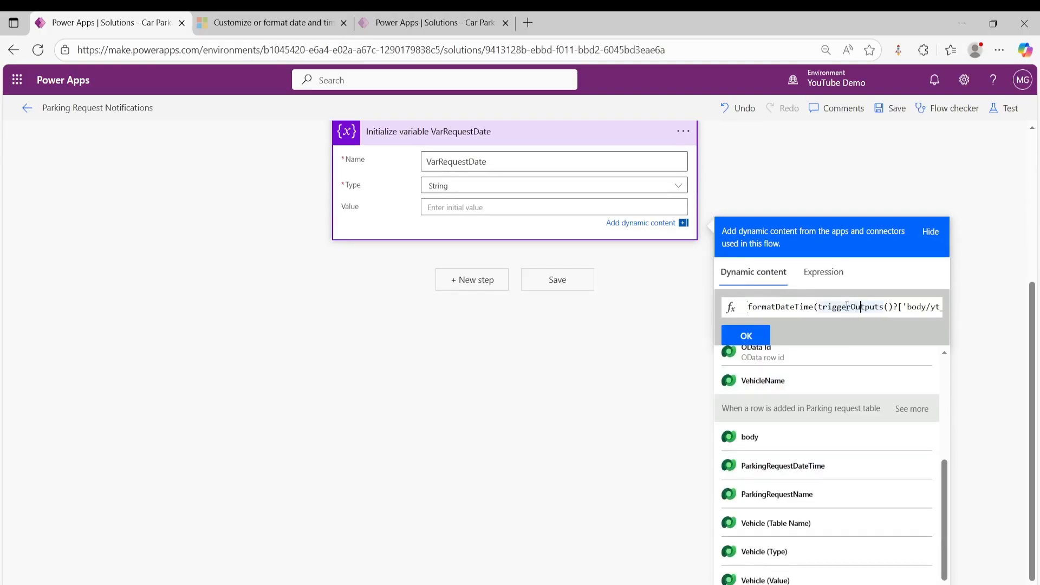
{"action": "key", "text": "Right"}
{"action": "key", "text": "Right"}
{"action": "key", "text": "Right"}
{"action": "key", "text": "Right"}
{"action": "key", "text": "Right"}
{"action": "key", "text": "Right"}
{"action": "key", "text": "Right"}
{"action": "key", "text": "Right"}
{"action": "key", "text": "Right"}
{"action": "key", "text": "Right"}
{"action": "key", "text": "Right"}
{"action": "key", "text": "Right"}
{"action": "key", "text": "Right"}
{"action": "key", "text": "Right"}
{"action": "key", "text": "Right"}
{"action": "key", "text": "Right"}
{"action": "key", "text": "Right"}
{"action": "key", "text": "Right"}
{"action": "key", "text": "Right"}
{"action": "key", "text": "Right"}
{"action": "key", "text": "Right"}
{"action": "key", "text": "Right"}
{"action": "key", "text": "Right"}
{"action": "key", "text": "Right"}
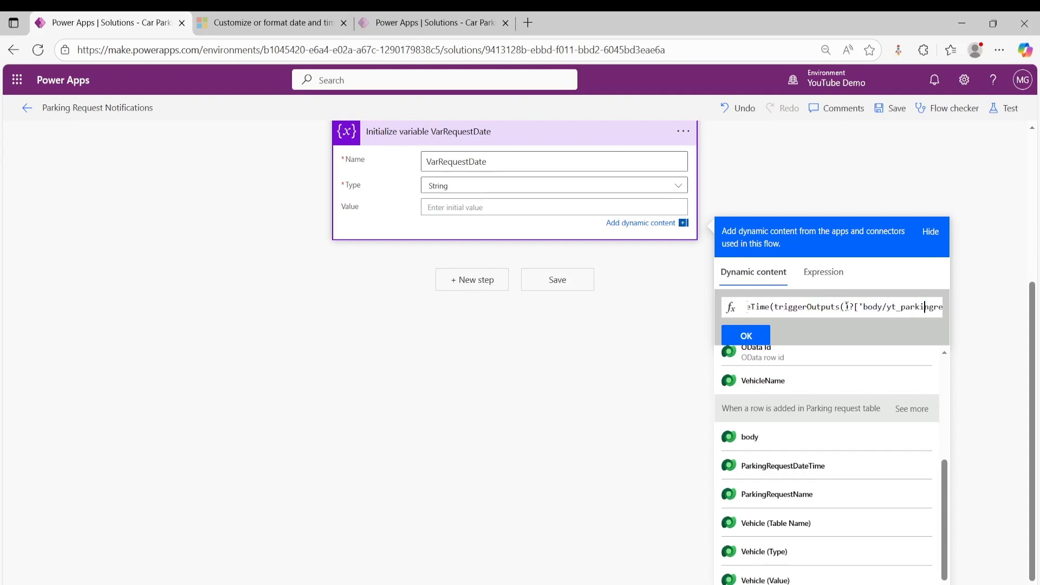
{"action": "key", "text": "Right"}
{"action": "key", "text": "Right"}
{"action": "key", "text": "Right"}
{"action": "key", "text": "Right"}
{"action": "key", "text": "Right"}
{"action": "key", "text": "Right"}
{"action": "key", "text": "Right"}
{"action": "key", "text": "Right"}
{"action": "key", "text": "Right"}
{"action": "key", "text": "Right"}
{"action": "key", "text": "Right"}
{"action": "key", "text": "Right"}
{"action": "key", "text": "Right"}
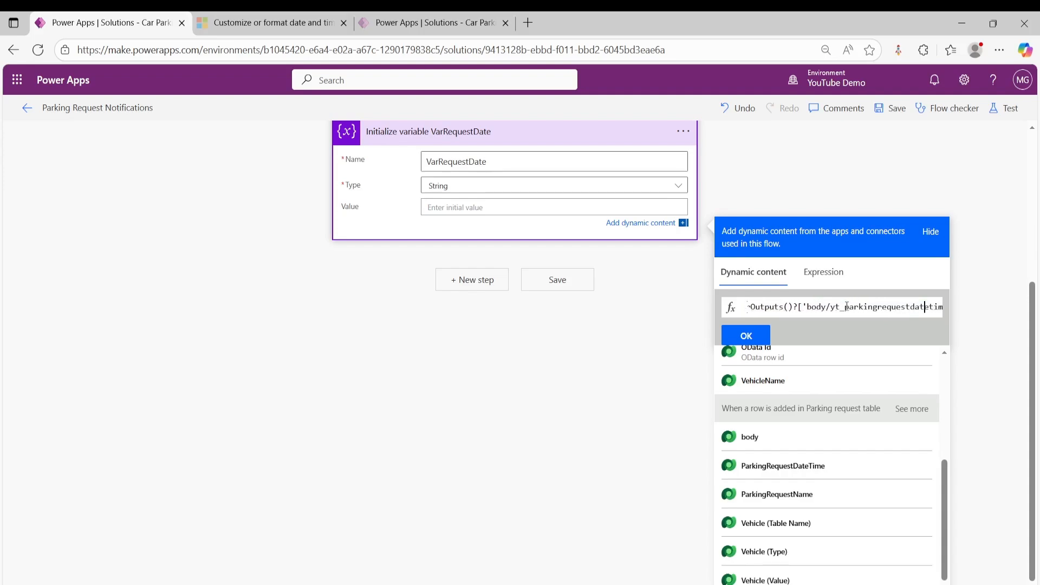
{"action": "key", "text": "Right"}
{"action": "key", "text": "Right"}
{"action": "key", "text": "Right"}
{"action": "key", "text": "Right"}
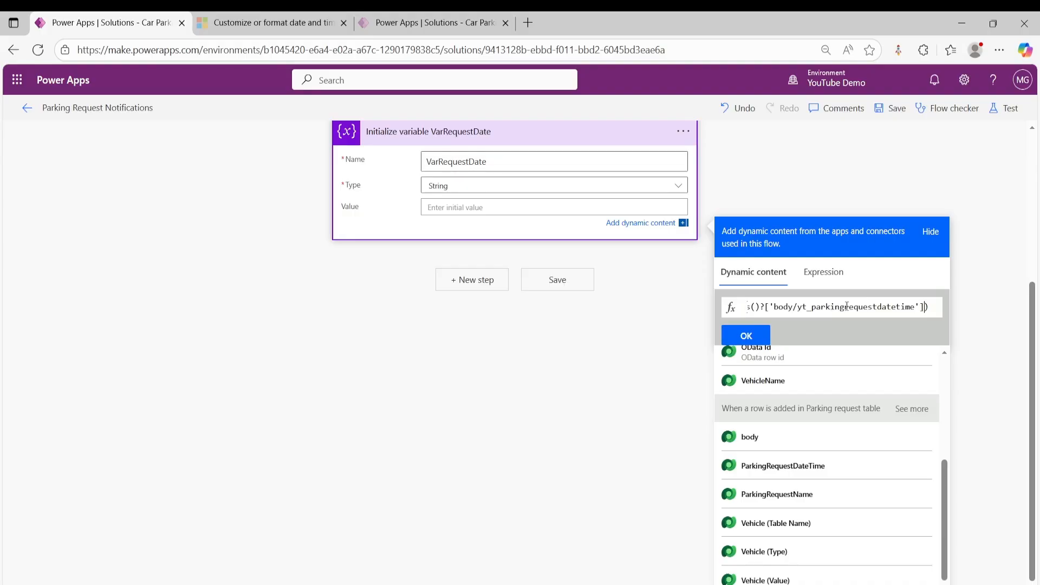
{"action": "type", "text": ","}
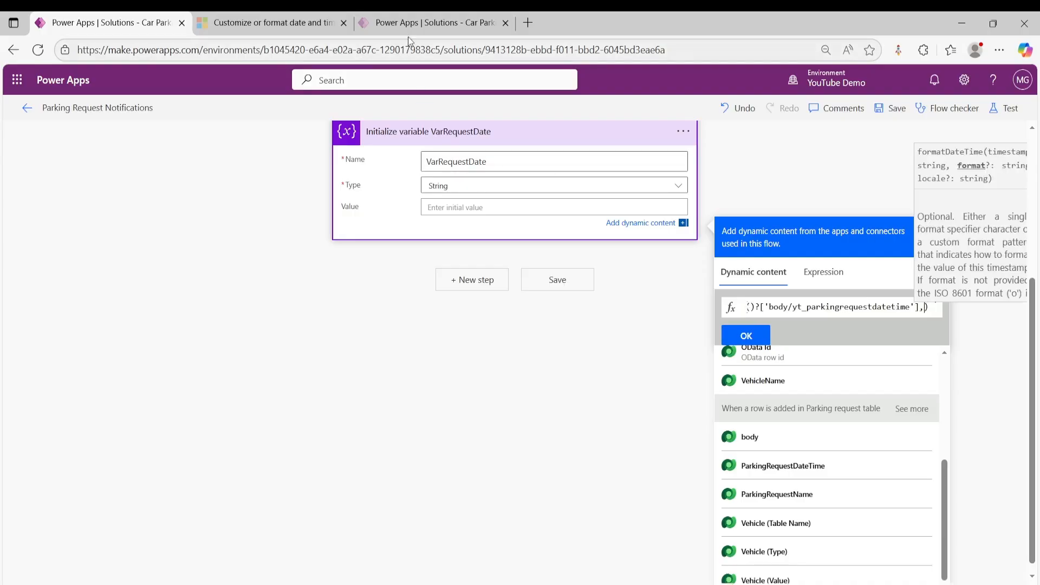
- Copy the ISO 8601 format string yyyy-MM-ddTHH:mm:ssZ from the Microsoft Learn article on formatting date and time values
{"action": "left_click", "coordinate": [279, 21]}
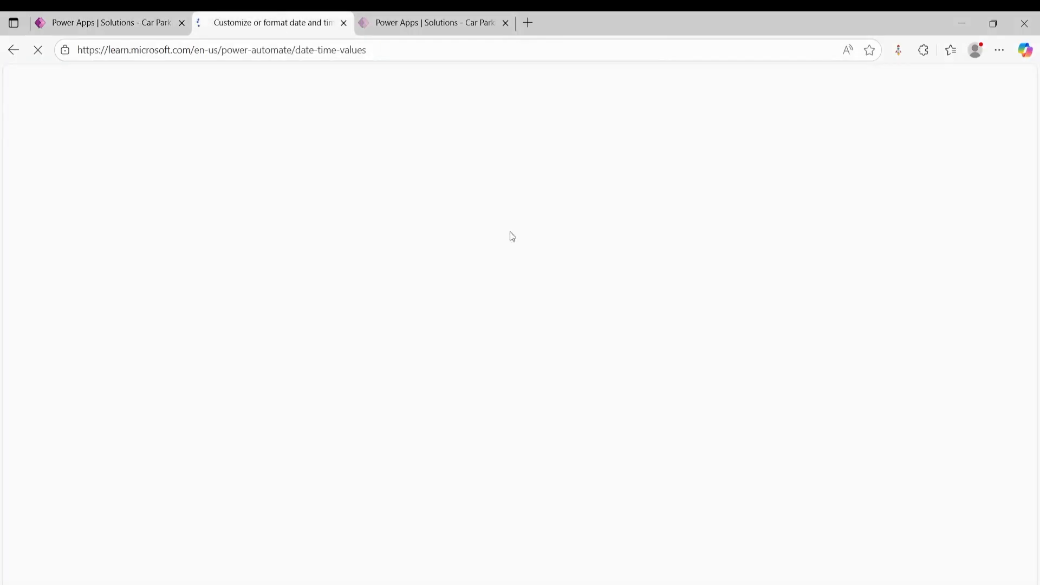
{"action": "scroll", "coordinate": [388, 357], "scroll_direction": "up", "scroll_amount": 3}
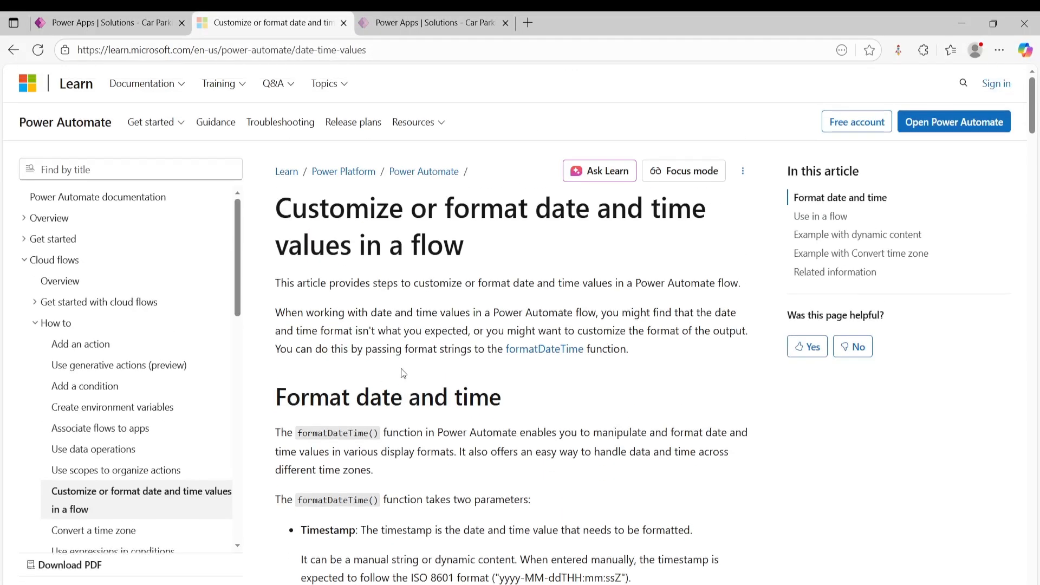
{"action": "scroll", "coordinate": [455, 328], "scroll_direction": "down", "scroll_amount": 3}
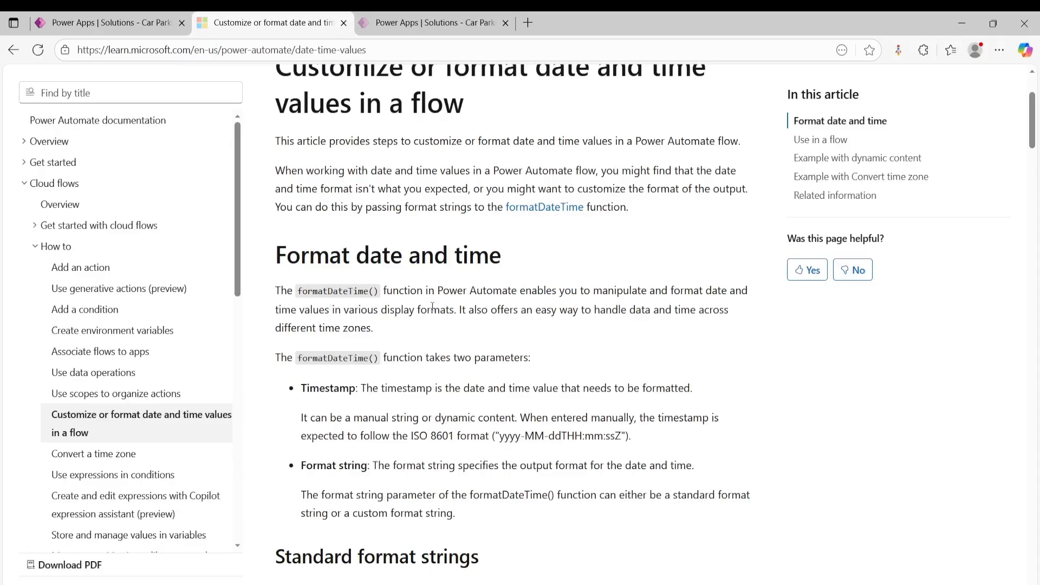
{"action": "scroll", "coordinate": [432, 306], "scroll_direction": "down", "scroll_amount": 1}
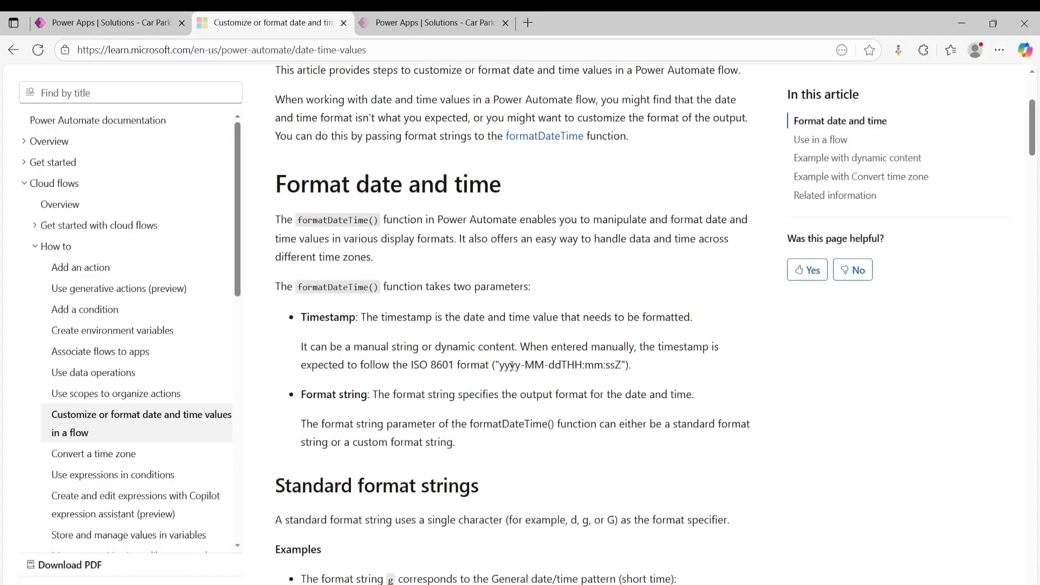
{"action": "left_click_drag", "start_coordinate": [524, 366], "coordinate": [534, 367]}
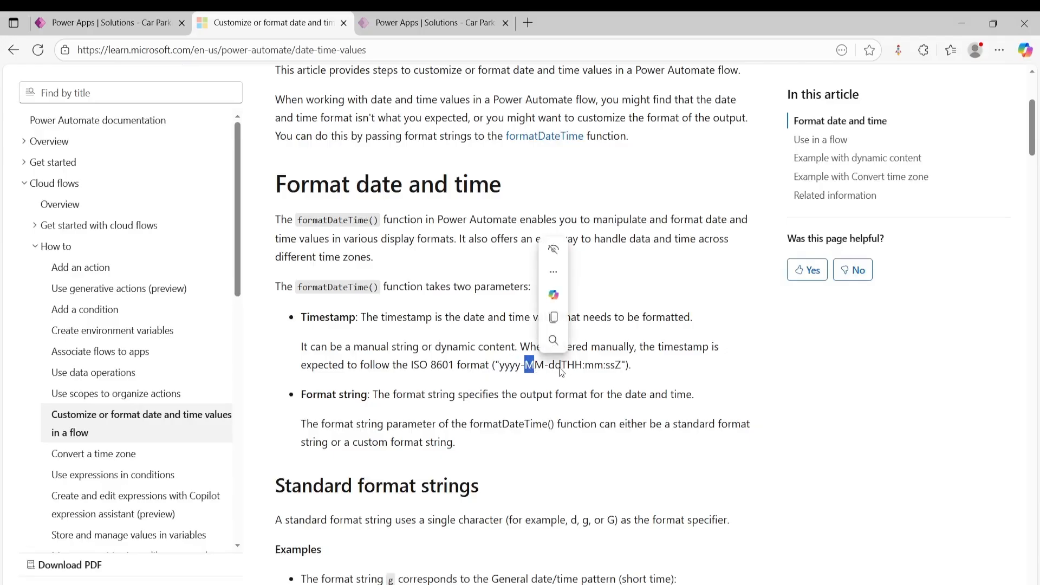
{"action": "left_click", "coordinate": [599, 377]}
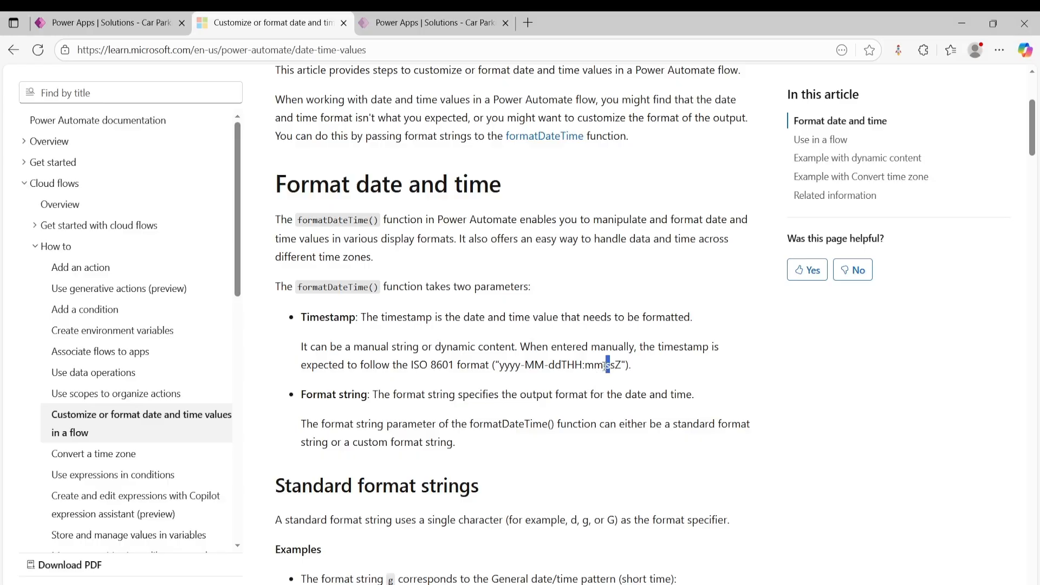
{"action": "left_click_drag", "start_coordinate": [615, 366], "coordinate": [501, 366]}
{"action": "right_click", "coordinate": [534, 362]}
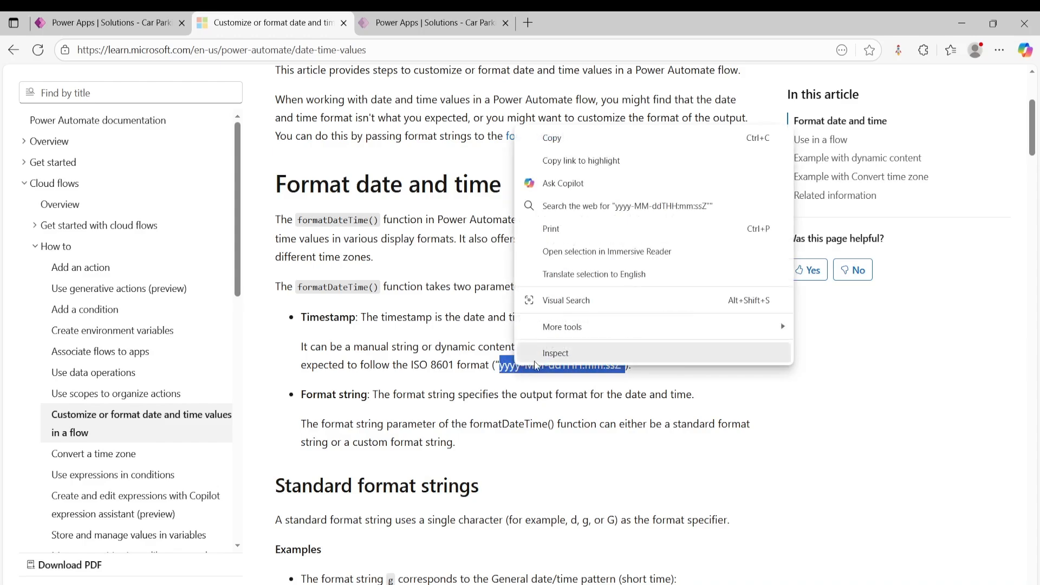
{"action": "left_click", "coordinate": [562, 144]}
- Back in the flow, complete formatDateTime with the copied format in single quotes, 'yyyy-MM-ddTHH:mm:ssZ', and apply it as VarRequestDate's value
{"action": "left_click", "coordinate": [135, 22]}
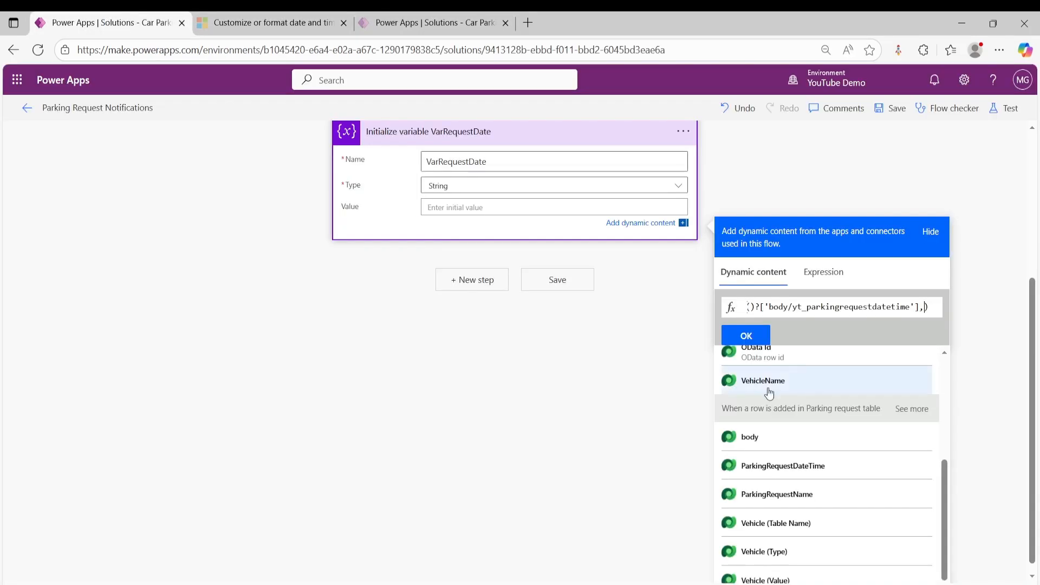
{"action": "left_click", "coordinate": [923, 306]}
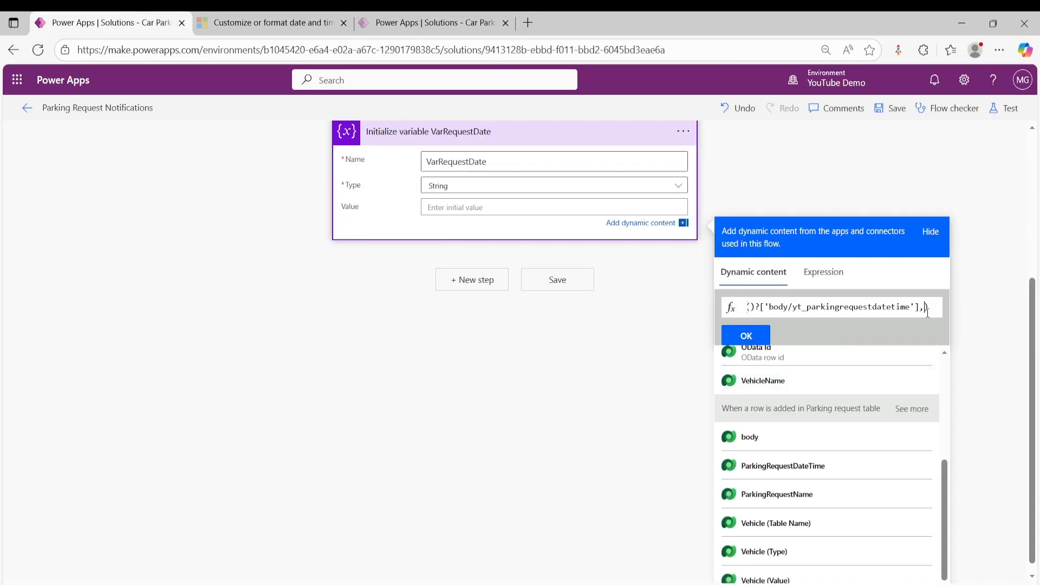
{"action": "key", "text": "ctrl+v"}
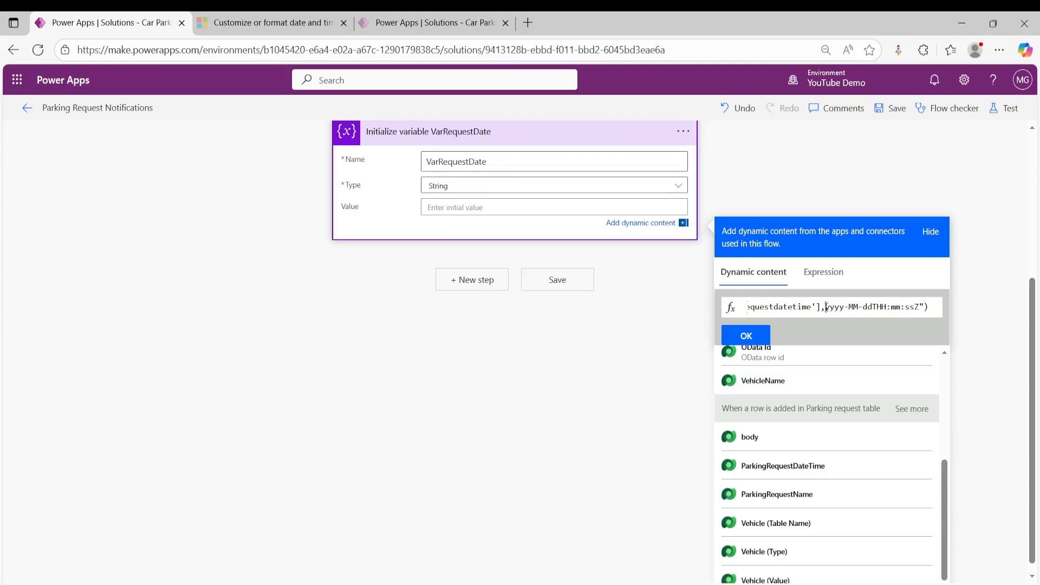
{"action": "type", "text": "'"}
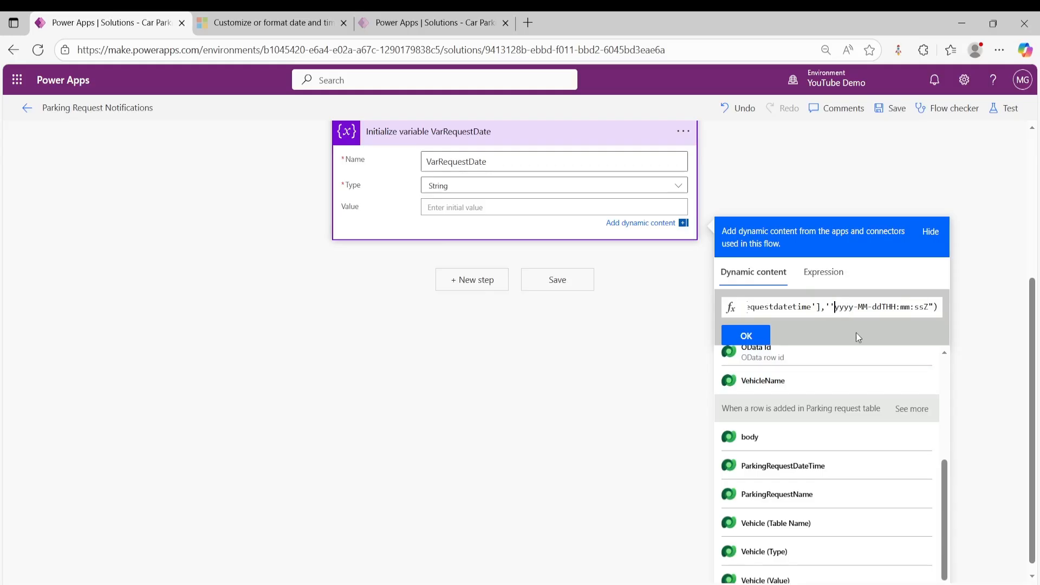
{"action": "left_click_drag", "start_coordinate": [928, 306], "coordinate": [936, 306]}
{"action": "left_click", "coordinate": [919, 306]}
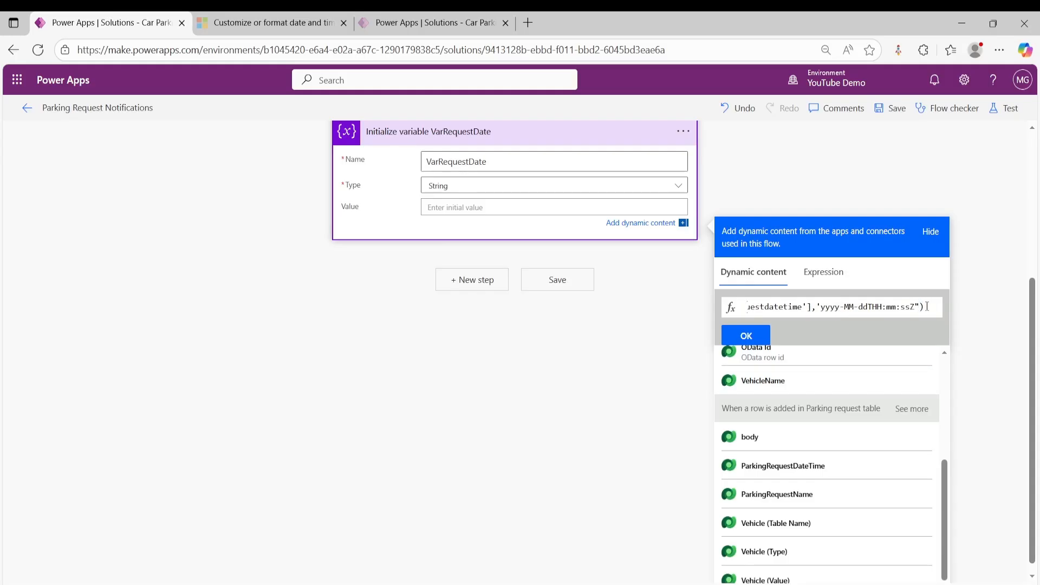
{"action": "key", "text": "BackSpace"}
{"action": "type", "text": "'"}
{"action": "left_click", "coordinate": [744, 337]}
{"action": "left_click", "coordinate": [628, 393]}
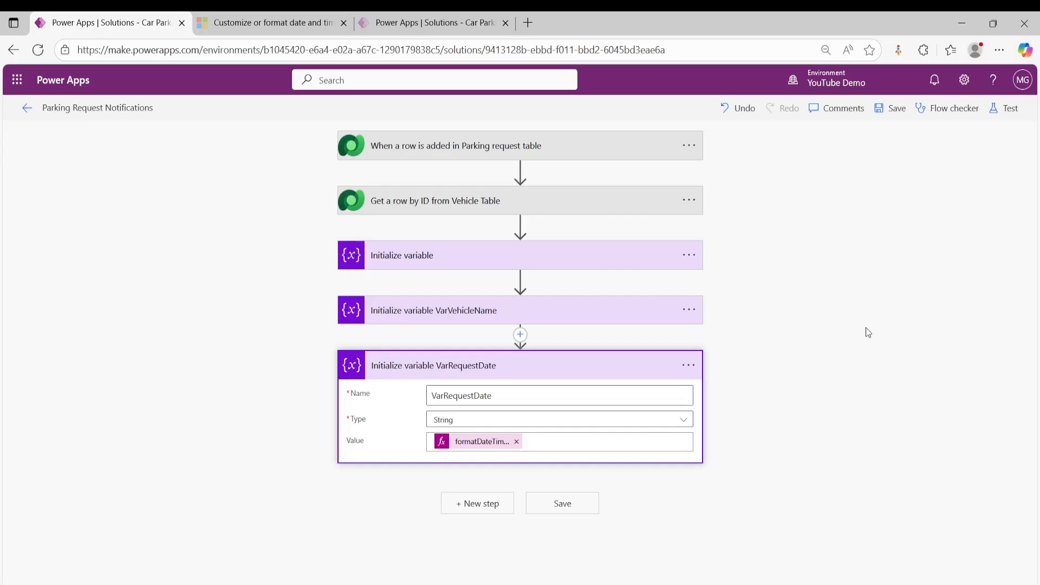
- Add a Microsoft Dataverse List rows action after the VarRequestDate variable
{"action": "left_click", "coordinate": [476, 503]}
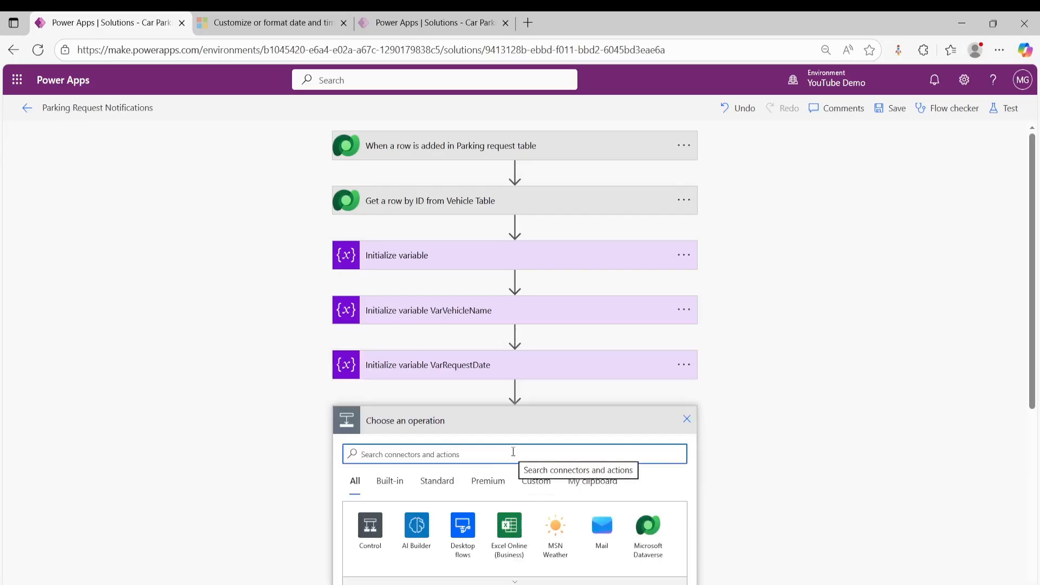
{"action": "type", "text": "list"}
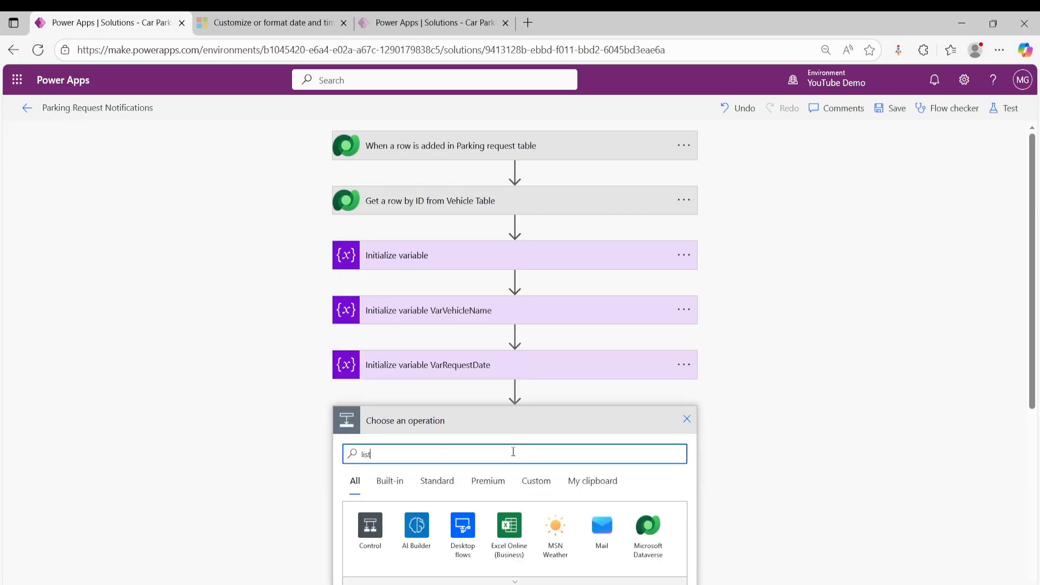
{"action": "scroll", "coordinate": [509, 437], "scroll_direction": "down", "scroll_amount": 4}
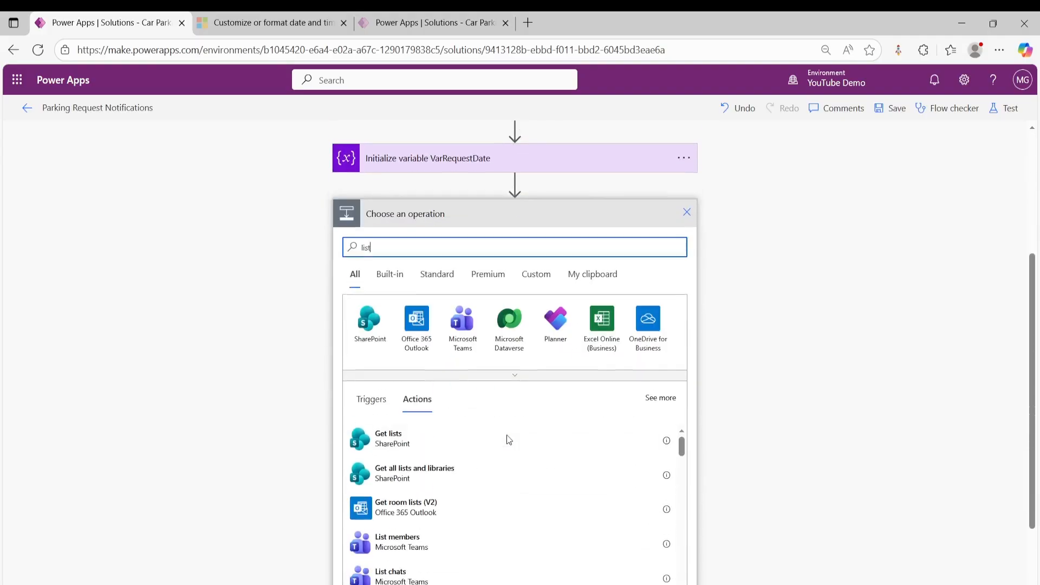
{"action": "left_click", "coordinate": [510, 332]}
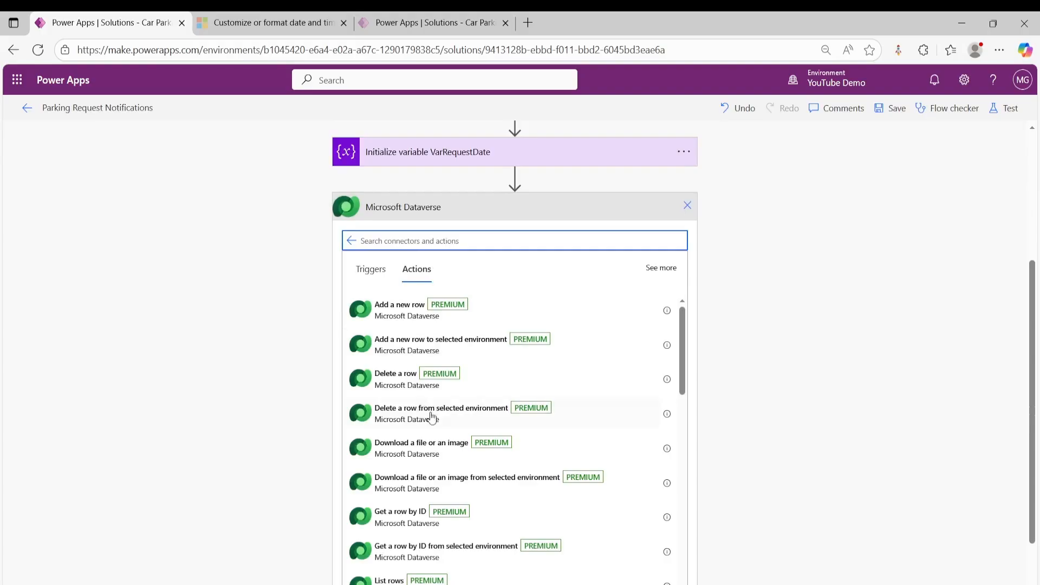
{"action": "scroll", "coordinate": [432, 414], "scroll_direction": "down", "scroll_amount": 2}
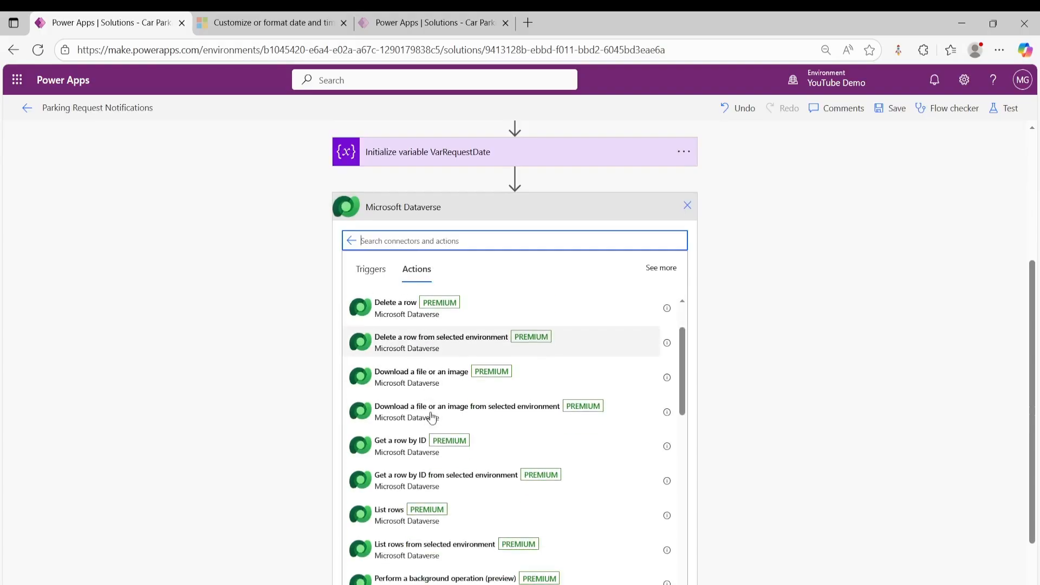
{"action": "left_click", "coordinate": [385, 515]}
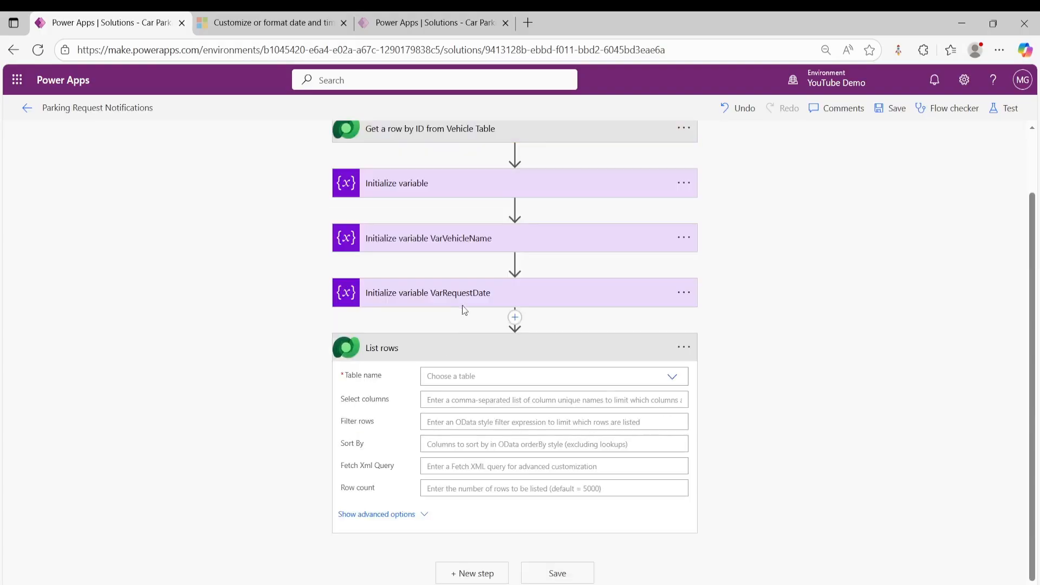
- Set the List rows action's table to ParkingRequests and activate its row filter for entry
{"action": "left_click", "coordinate": [496, 376]}
{"action": "type", "text": "park"}
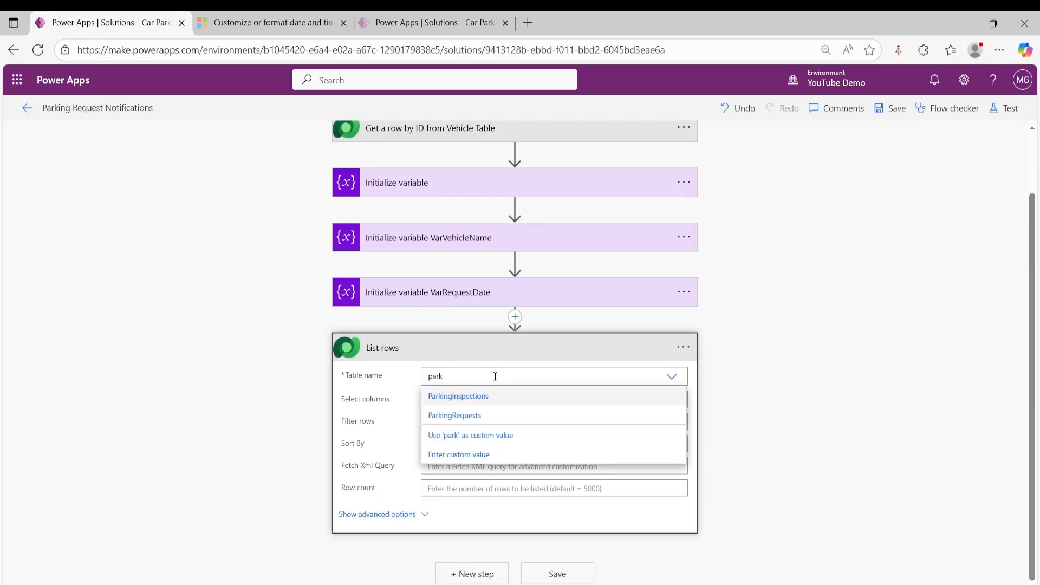
{"action": "left_click", "coordinate": [480, 416]}
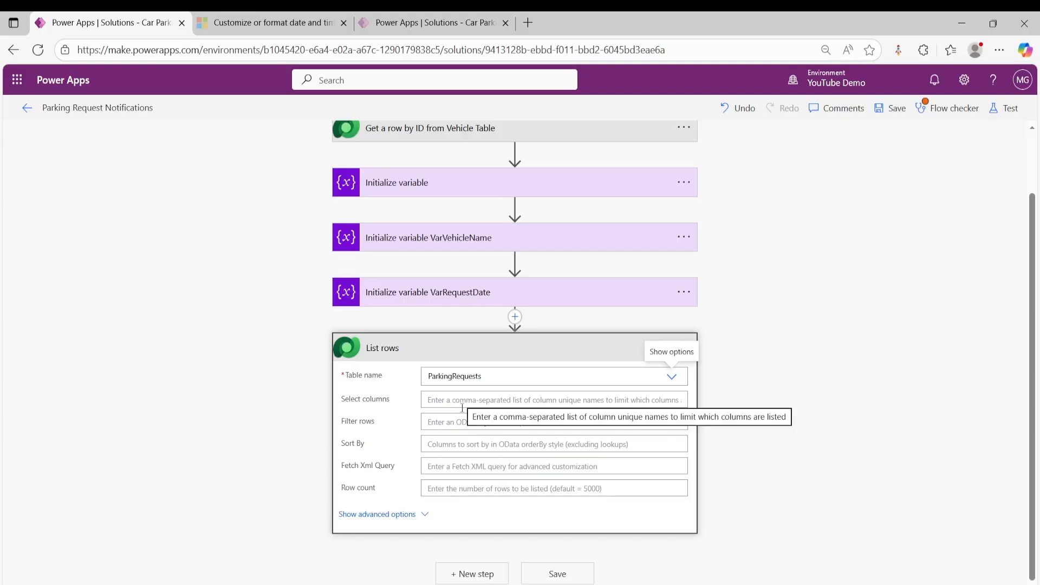
{"action": "left_click", "coordinate": [485, 422]}
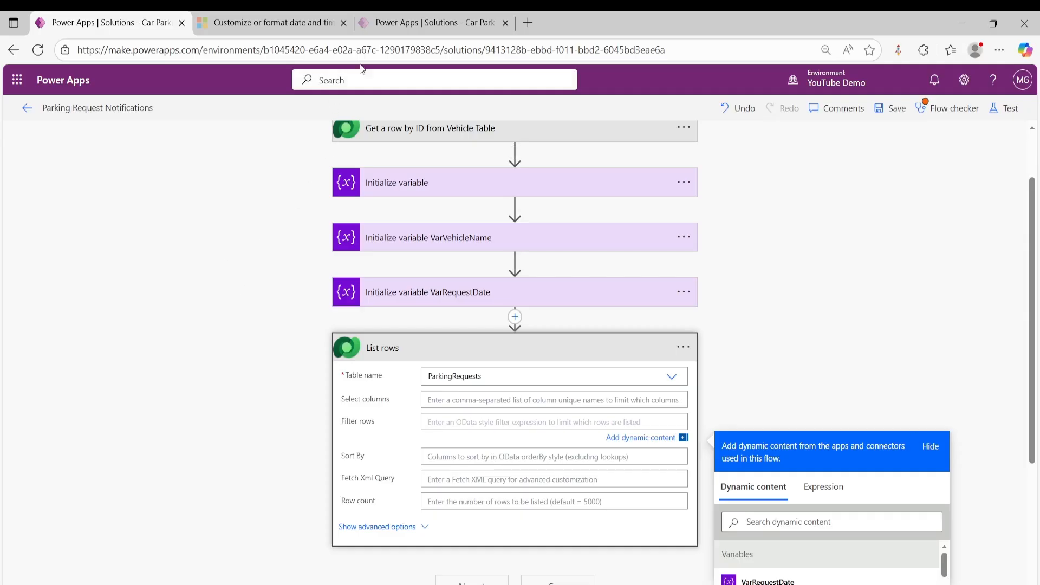
- Switch to the Car Parking Management Solution page and open the column list of the ParkingRequest table
{"action": "left_click", "coordinate": [413, 25]}
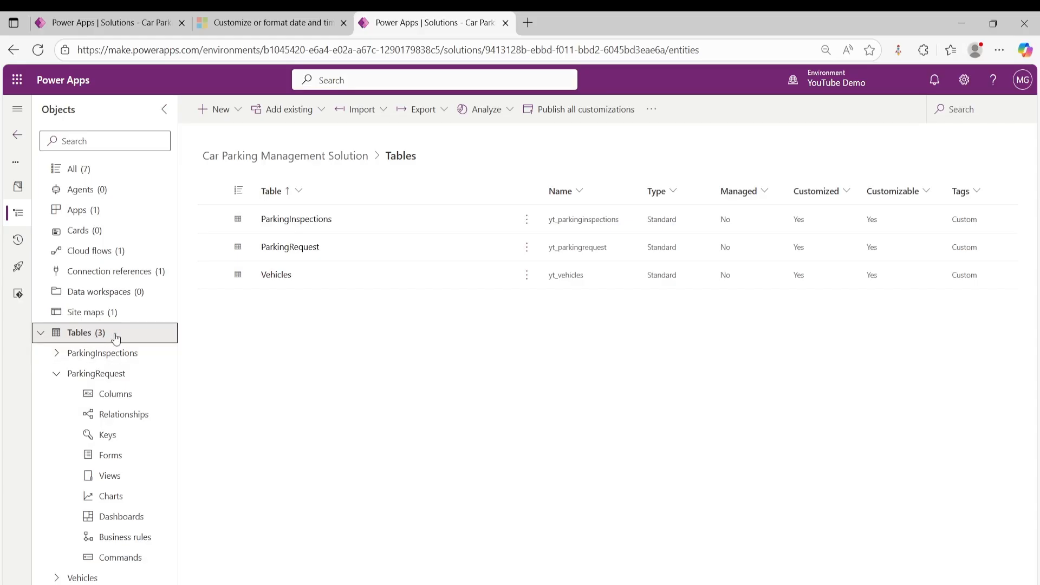
{"action": "left_click", "coordinate": [87, 373]}
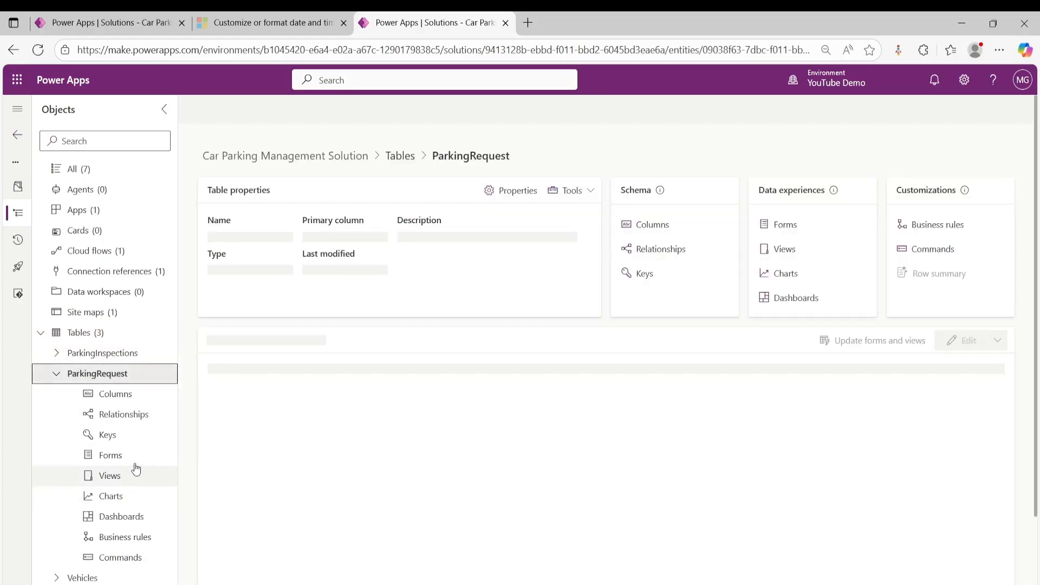
{"action": "left_click", "coordinate": [119, 395]}
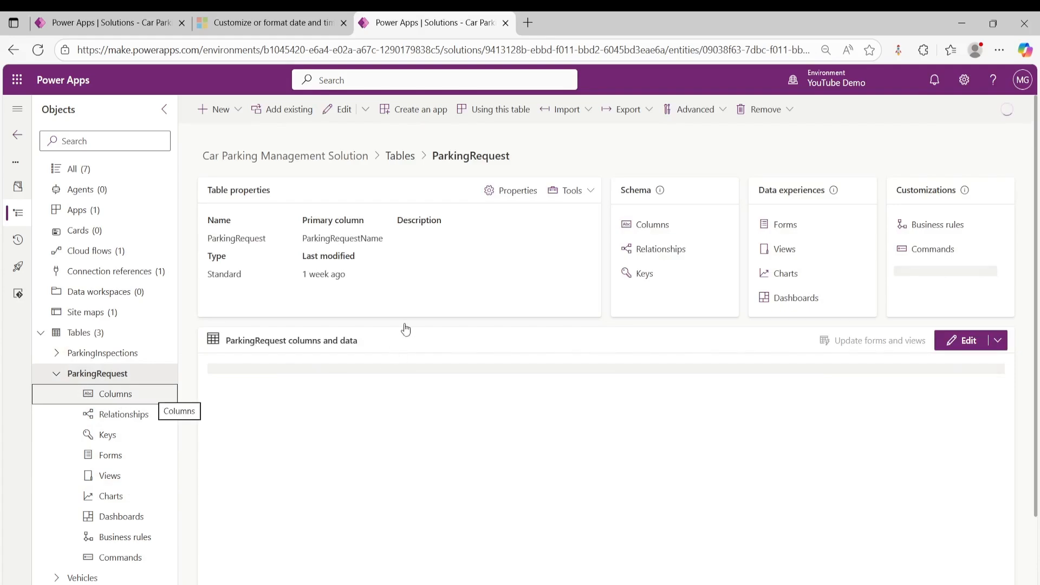
{"action": "left_click", "coordinate": [124, 393]}
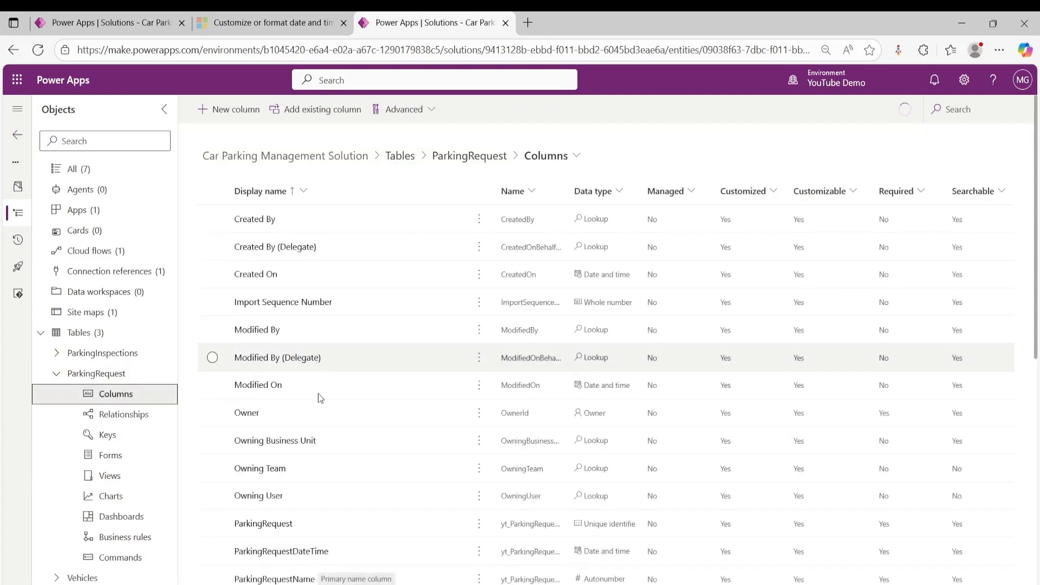
{"action": "scroll", "coordinate": [318, 397], "scroll_direction": "down", "scroll_amount": 3}
{"action": "scroll", "coordinate": [281, 438], "scroll_direction": "up", "scroll_amount": 1}
{"action": "scroll", "coordinate": [265, 461], "scroll_direction": "up", "scroll_amount": 3}
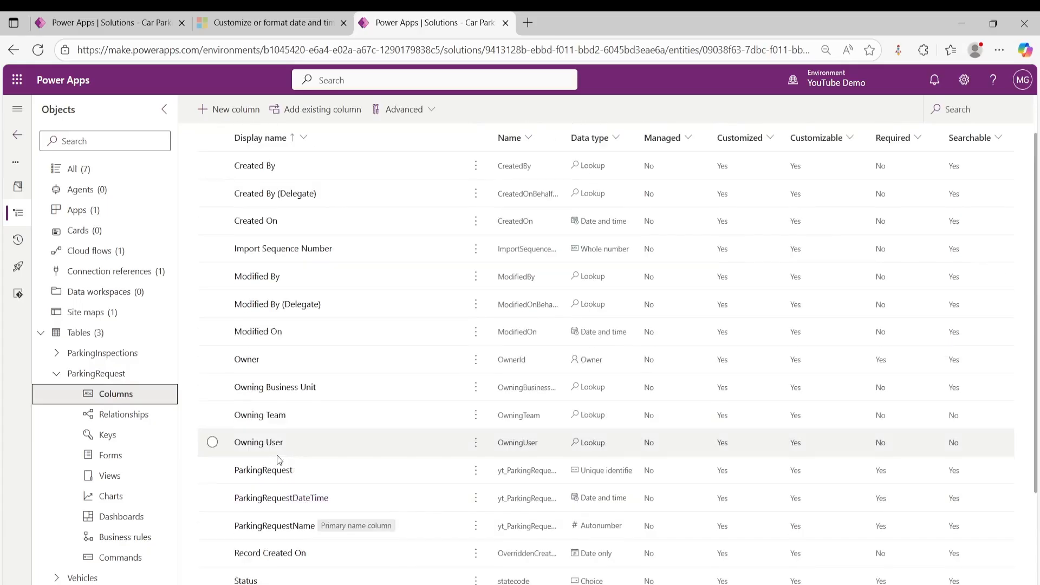
- Open the ParkingRequestDateTime column's advanced options and copy its logical name, yt_parkingrequestdatetime
{"action": "left_click", "coordinate": [293, 542]}
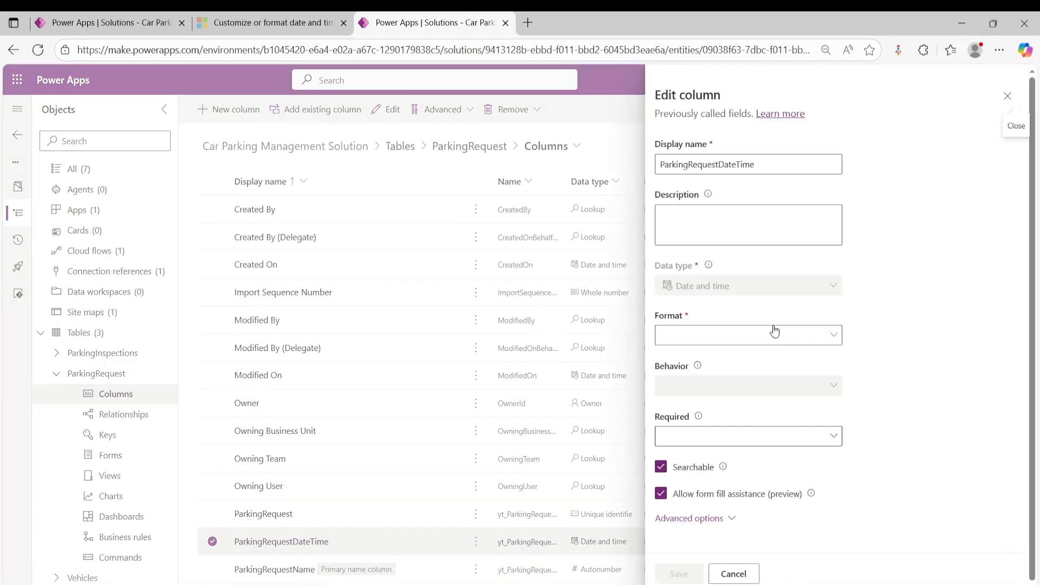
{"action": "left_click", "coordinate": [688, 518]}
{"action": "scroll", "coordinate": [759, 346], "scroll_direction": "down", "scroll_amount": 5}
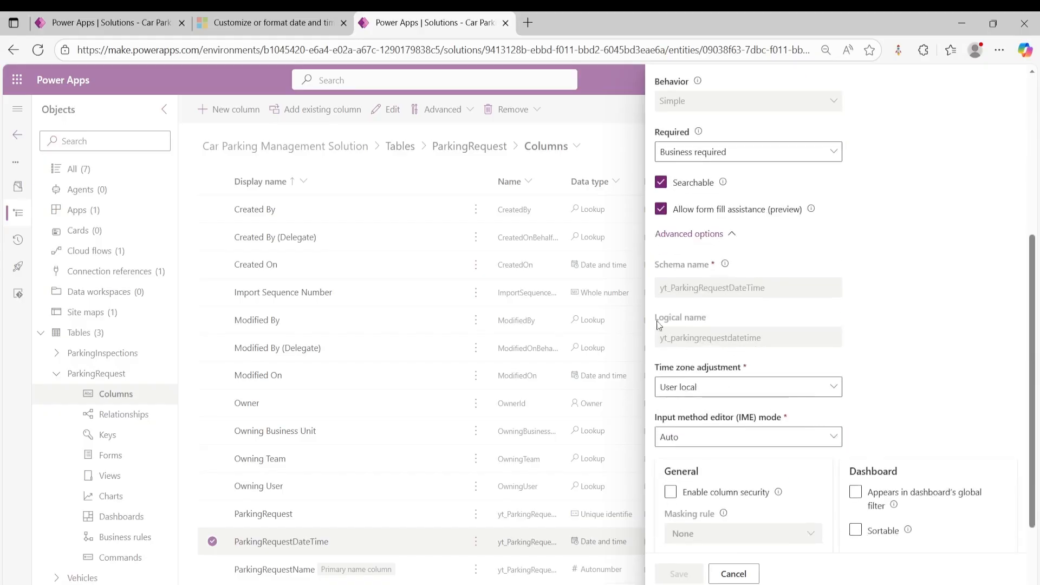
{"action": "left_click_drag", "start_coordinate": [769, 339], "coordinate": [661, 338]}
{"action": "right_click", "coordinate": [672, 339]}
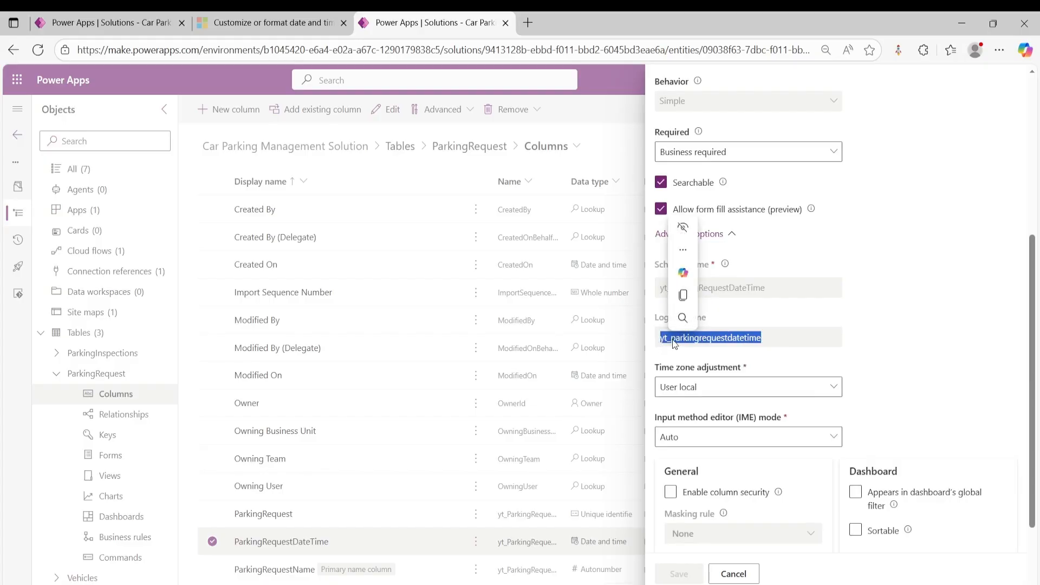
{"action": "left_click", "coordinate": [714, 351]}
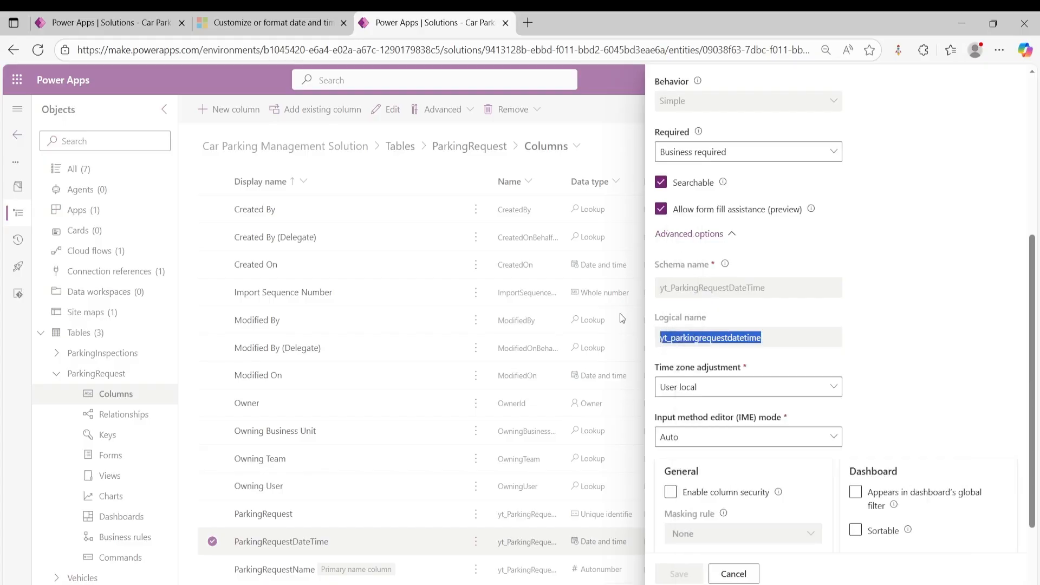
- Return to the flow and start the List rows filter with yt_parkingrequestdatetime ge
{"action": "left_click", "coordinate": [246, 23]}
{"action": "left_click", "coordinate": [124, 23]}
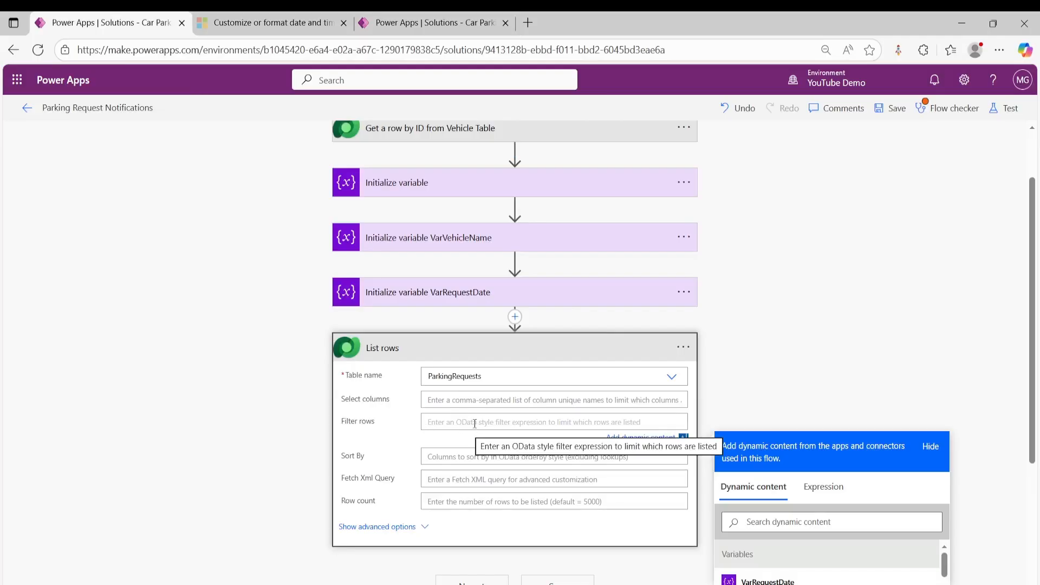
{"action": "key", "text": "ctrl+v"}
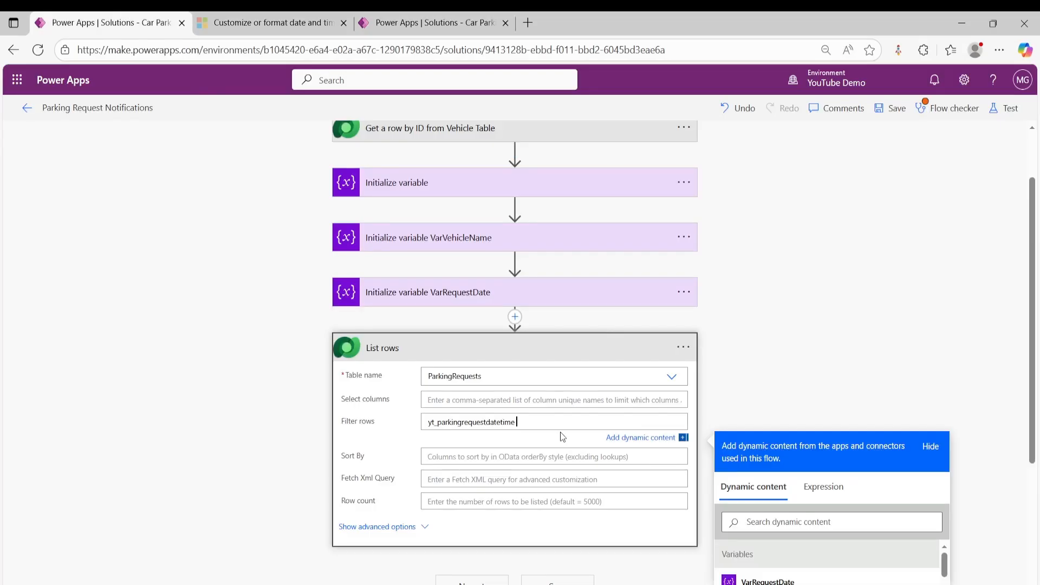
{"action": "type", "text": "ge"}
- Insert a formatDateTime expression as the filter's lower limit, converting the current time from UTC to AUS Eastern Standard Time with format yyyy-MM-ddT00:00:00Z
{"action": "left_click", "coordinate": [828, 488]}
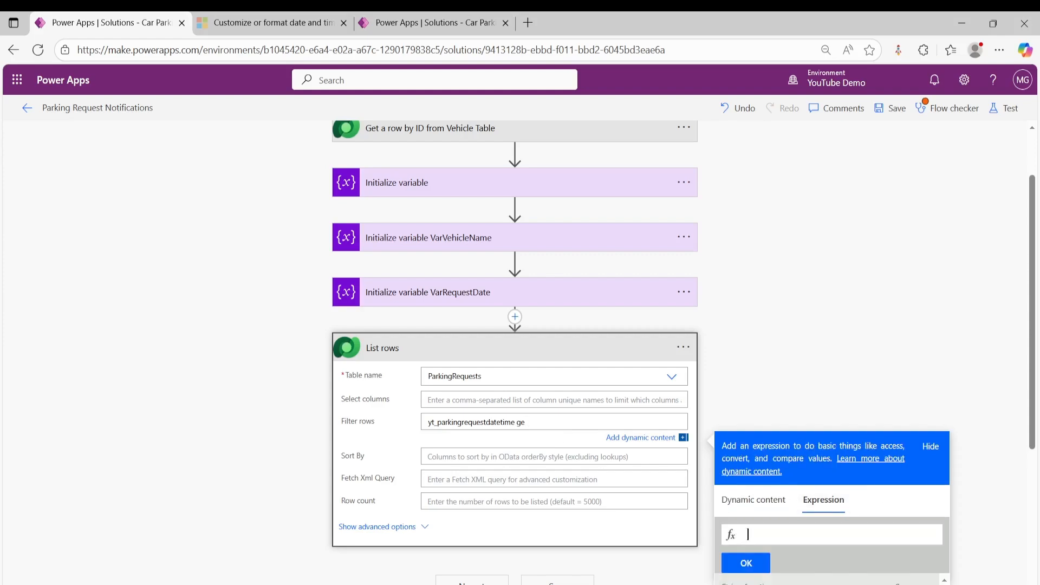
{"action": "key", "text": "alt+Tab"}
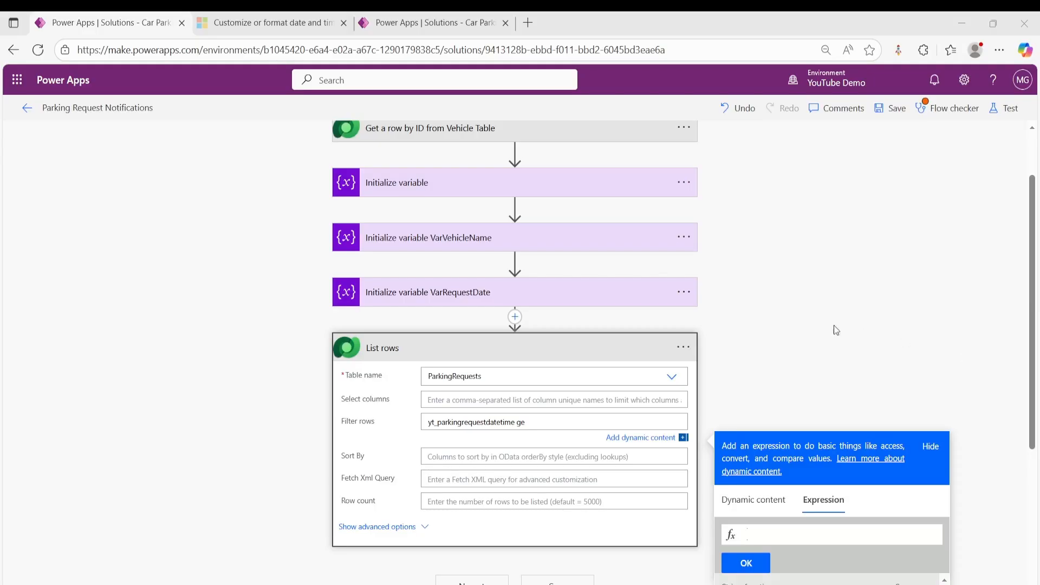
{"action": "left_click", "coordinate": [770, 532]}
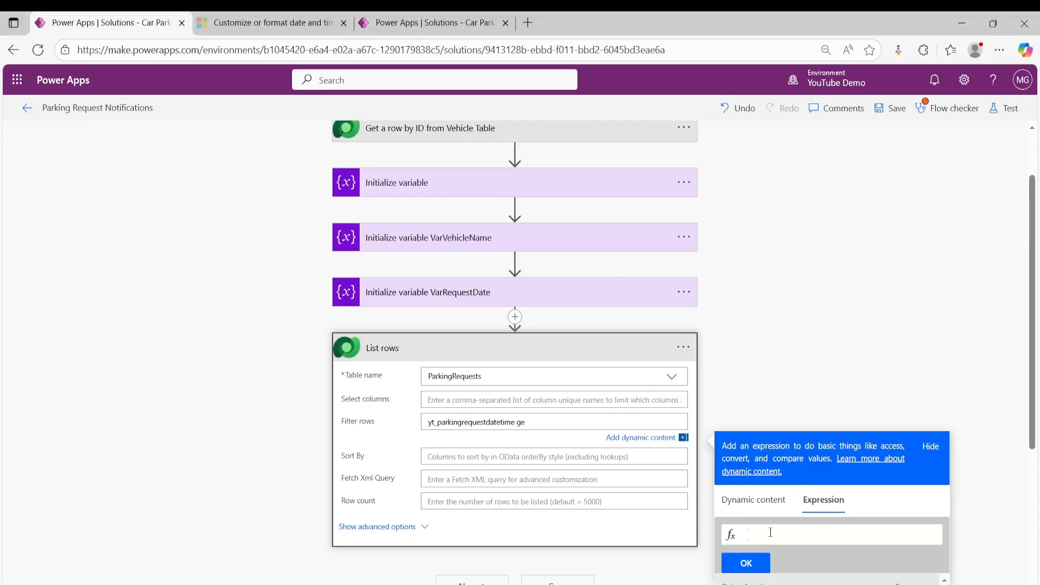
{"action": "key", "text": "ctrl+v"}
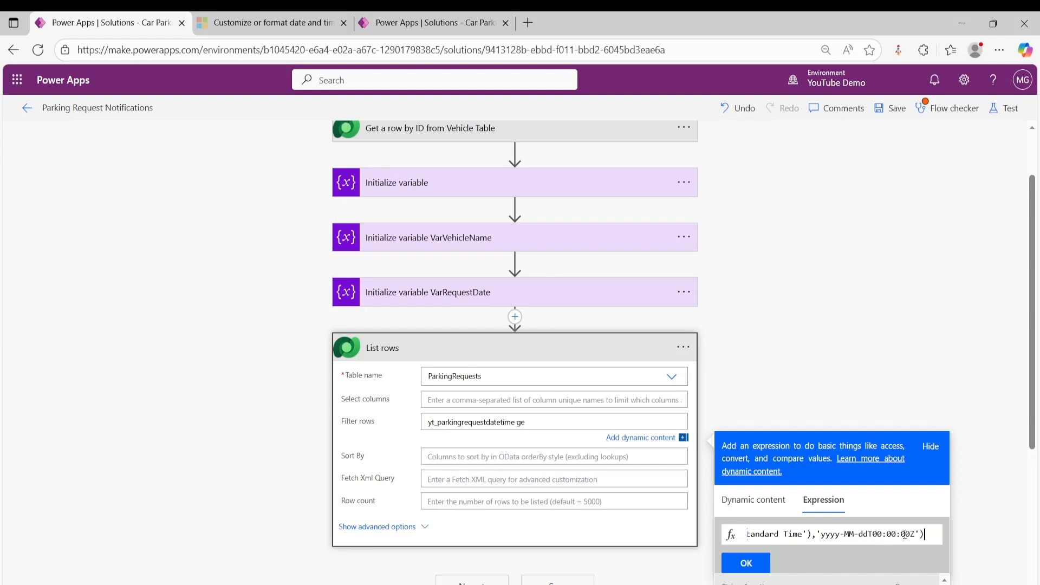
{"action": "key", "text": "Left"}
{"action": "key", "text": "Left"}
{"action": "key", "text": "Left"}
{"action": "key", "text": "Left"}
{"action": "key", "text": "Left"}
{"action": "key", "text": "Left"}
{"action": "key", "text": "Left"}
{"action": "key", "text": "Left"}
{"action": "key", "text": "Left"}
{"action": "key", "text": "Left"}
{"action": "key", "text": "Left"}
{"action": "key", "text": "Left"}
{"action": "key", "text": "Left"}
{"action": "key", "text": "Left"}
{"action": "key", "text": "Left"}
{"action": "key", "text": "Left"}
{"action": "key", "text": "Left"}
{"action": "key", "text": "Left"}
{"action": "key", "text": "Left"}
{"action": "key", "text": "Left"}
{"action": "key", "text": "Left"}
{"action": "key", "text": "Left"}
{"action": "key", "text": "Left"}
{"action": "key", "text": "Left"}
{"action": "key", "text": "Left"}
{"action": "key", "text": "Left"}
{"action": "key", "text": "Left"}
{"action": "key", "text": "Left"}
{"action": "key", "text": "Left"}
{"action": "key", "text": "Left"}
{"action": "key", "text": "Left"}
{"action": "key", "text": "Left"}
{"action": "key", "text": "Left"}
{"action": "key", "text": "Left"}
{"action": "key", "text": "Left"}
{"action": "key", "text": "Left"}
{"action": "key", "text": "Left"}
{"action": "key", "text": "Left"}
{"action": "key", "text": "Left"}
{"action": "key", "text": "Left"}
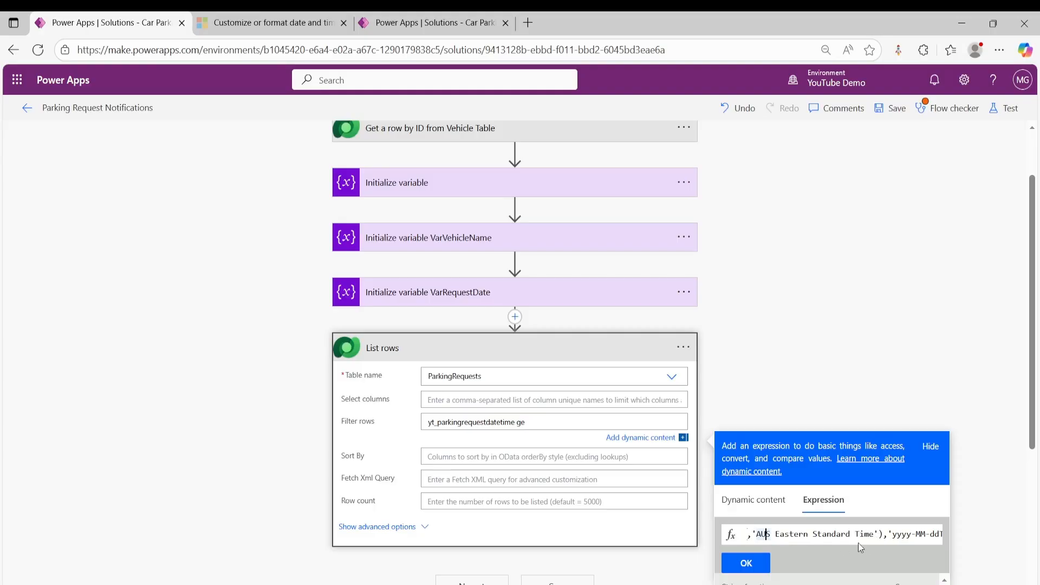
{"action": "key", "text": "Left"}
{"action": "key", "text": "Left"}
{"action": "key", "text": "Left"}
{"action": "key", "text": "Left"}
{"action": "key", "text": "Left"}
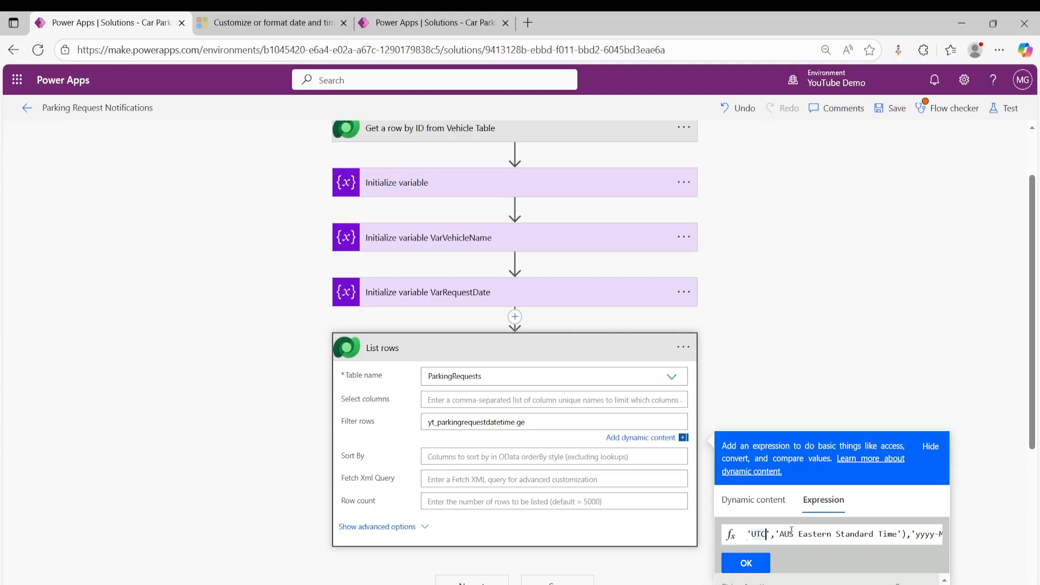
{"action": "key", "text": "Left"}
{"action": "key", "text": "Left"}
{"action": "key", "text": "Left"}
{"action": "key", "text": "Left"}
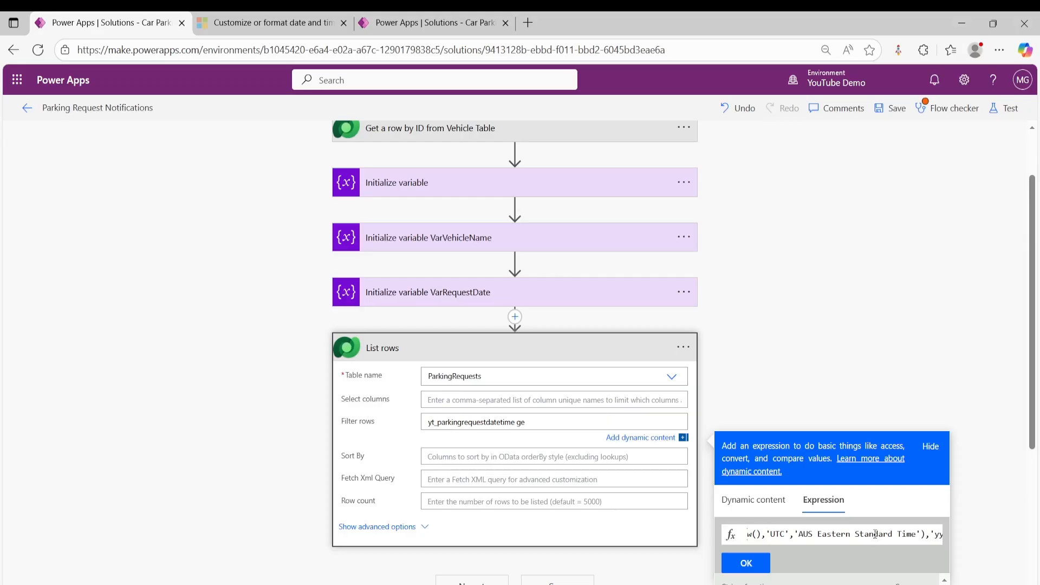
{"action": "left_click", "coordinate": [750, 563]}
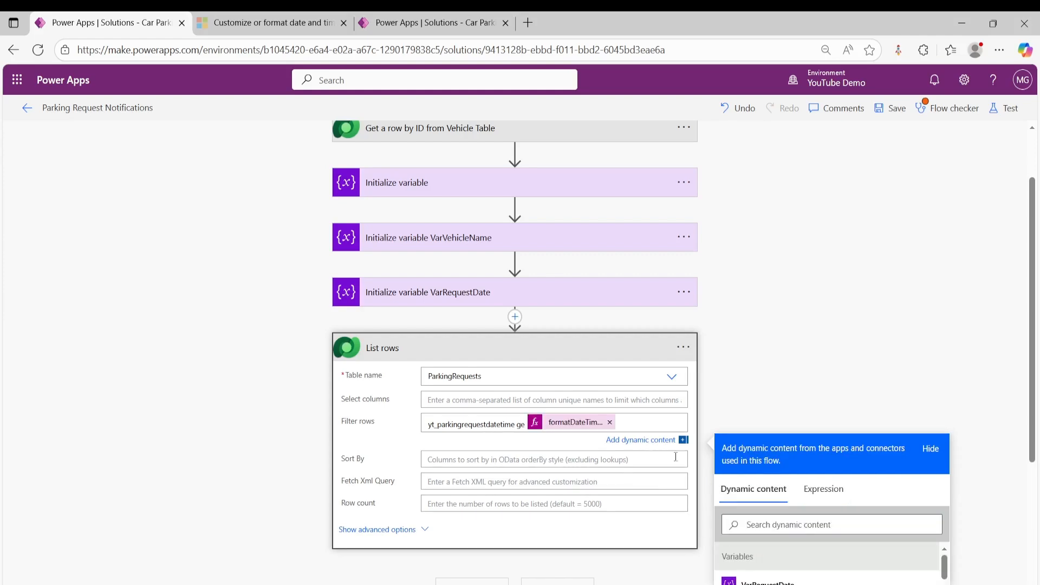
- Append "and" to the row filter, and copy the logical name yt_parkingrequestdatetime from the ParkingRequestDateTime column's settings
{"action": "type", "text": "and"}
{"action": "left_click", "coordinate": [434, 24]}
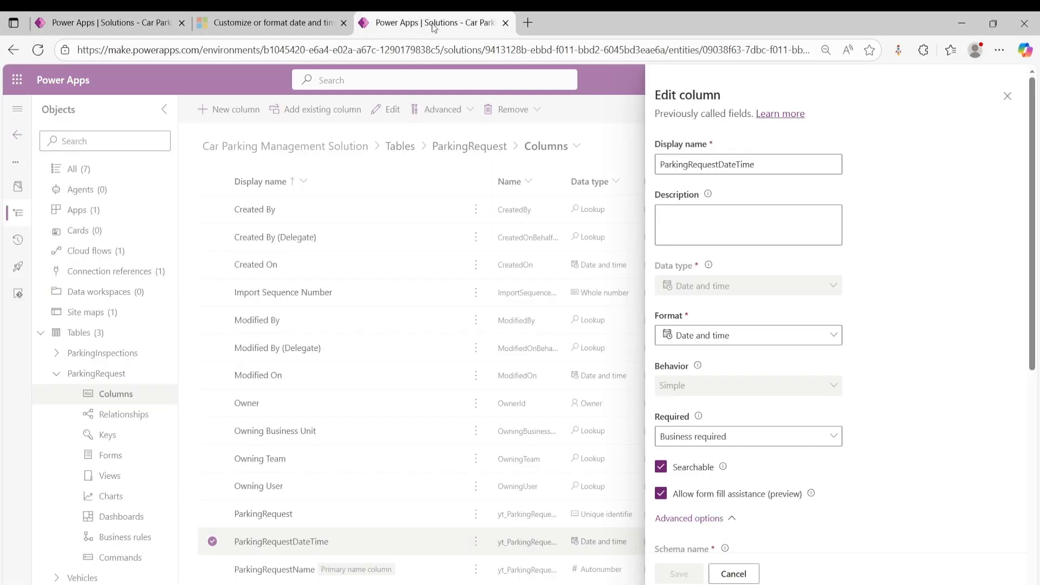
{"action": "scroll", "coordinate": [740, 449], "scroll_direction": "down", "scroll_amount": 4}
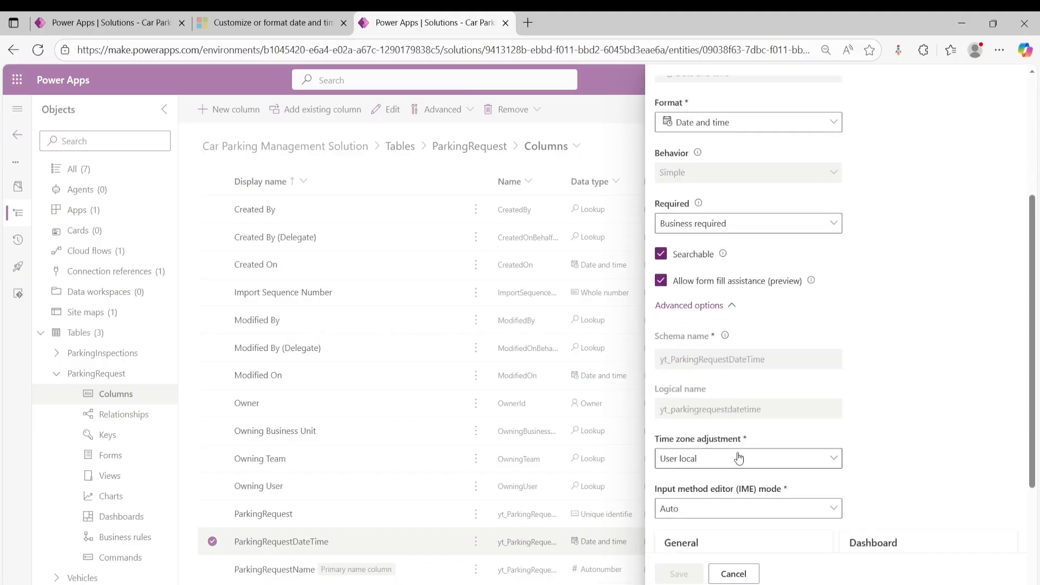
{"action": "left_click_drag", "start_coordinate": [761, 410], "coordinate": [660, 410]}
{"action": "right_click", "coordinate": [699, 410]}
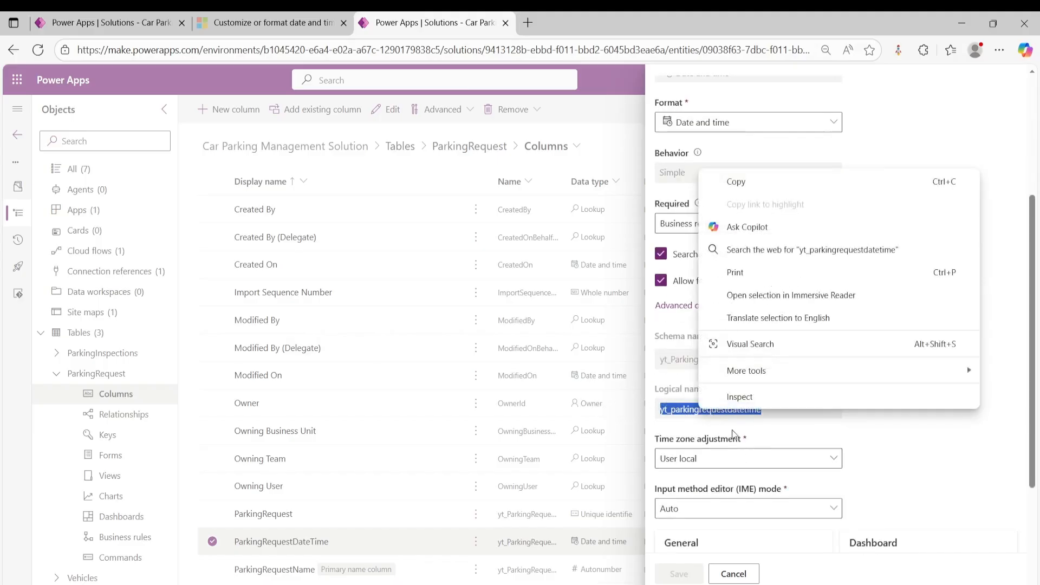
{"action": "left_click", "coordinate": [736, 185]}
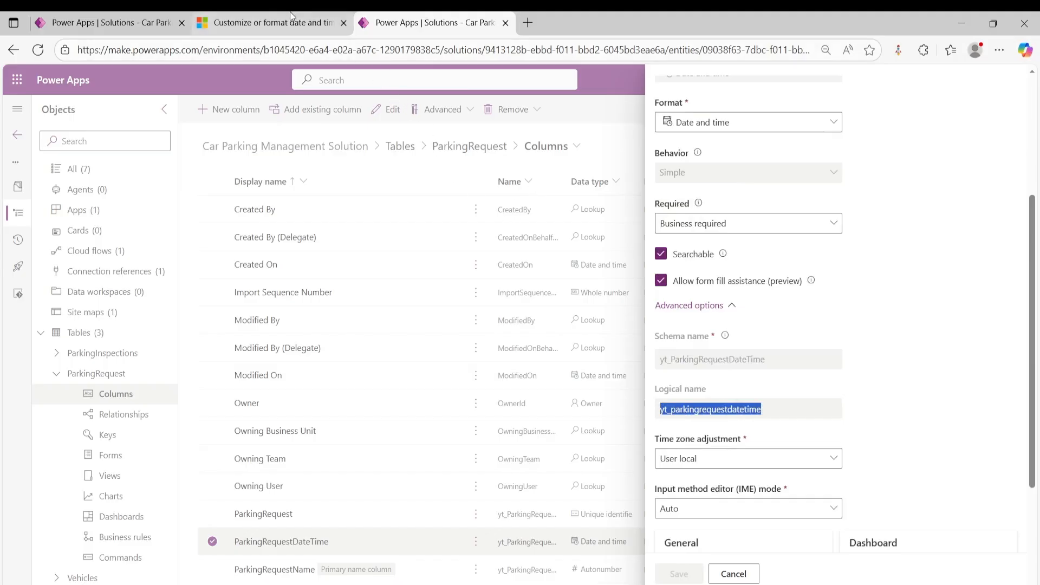
- Go back to the flow and continue the row filter with yt_parkingrequestdatetime le
{"action": "left_click", "coordinate": [270, 27]}
{"action": "left_click", "coordinate": [138, 24]}
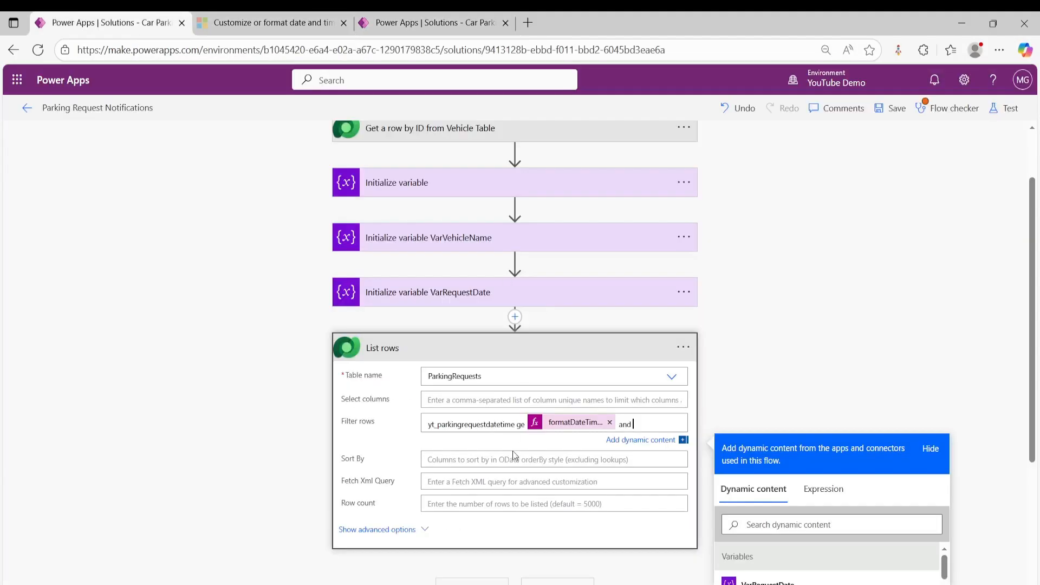
{"action": "key", "text": "ctrl+v"}
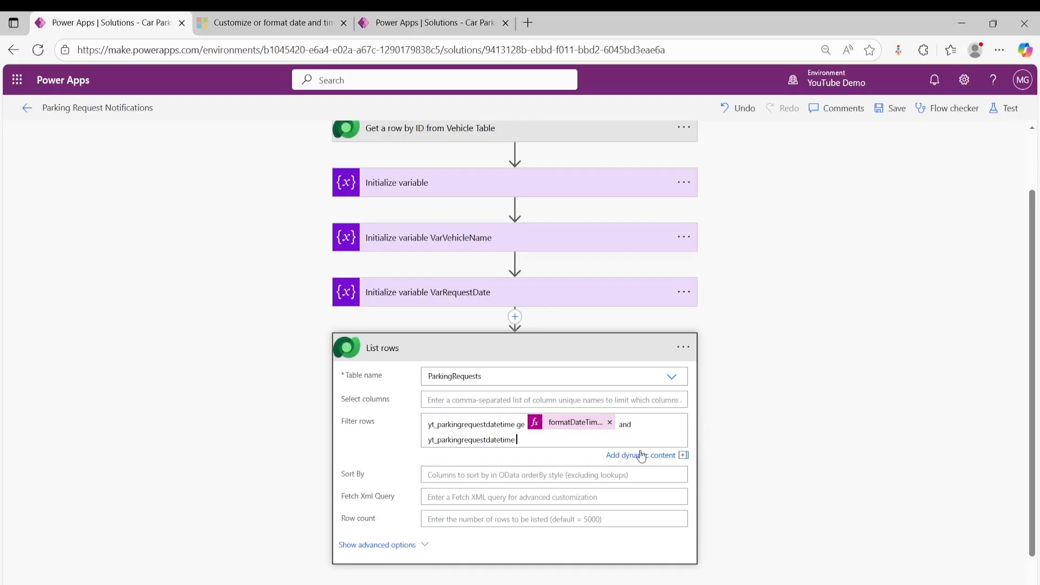
{"action": "type", "text": "le"}
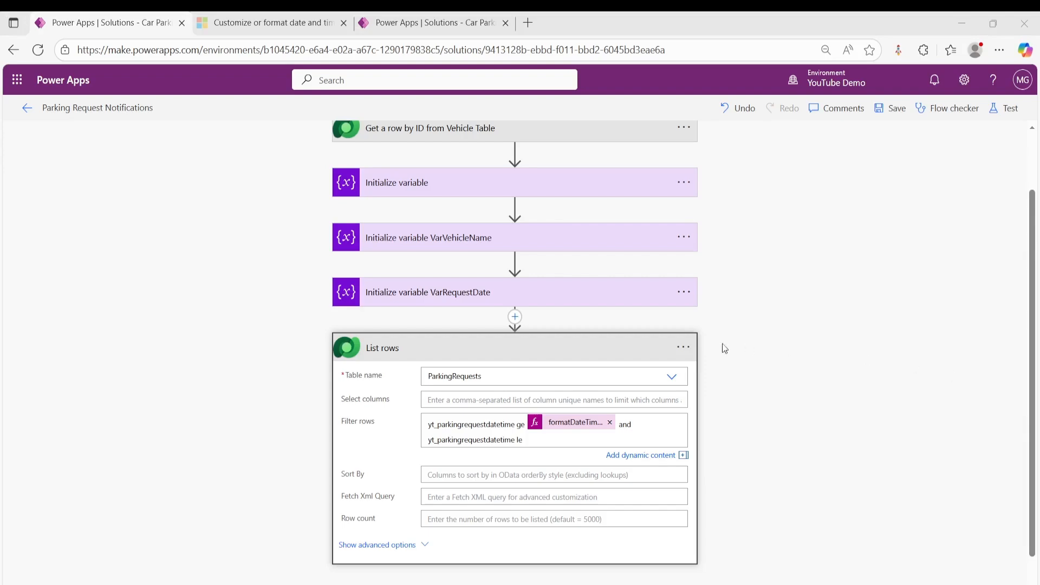
- Insert a formatDateTime expression with the format yyyy-MM-ddT23:59:59Z as the upper limit of the row filter
{"action": "left_click", "coordinate": [616, 440]}
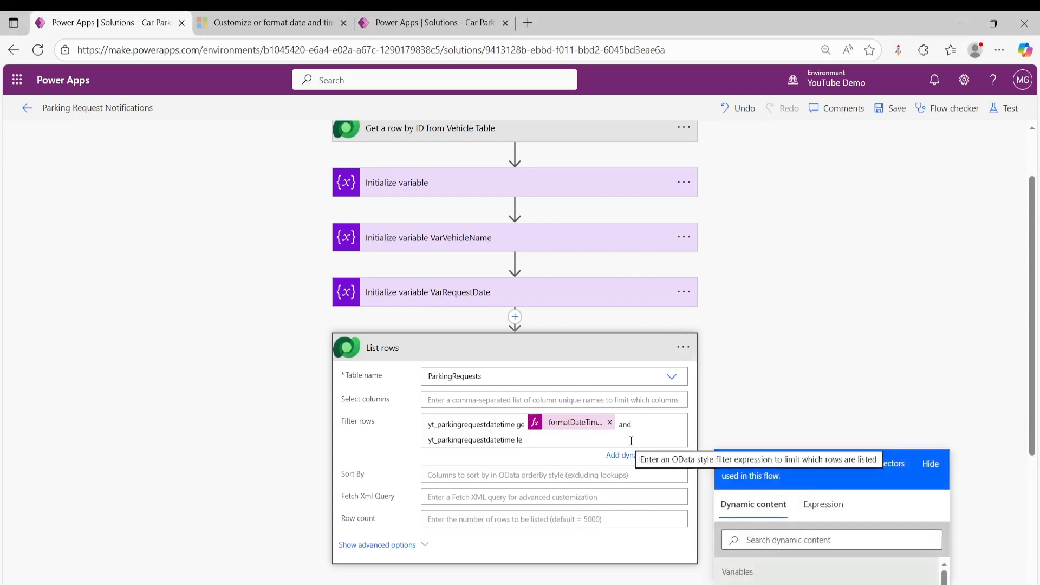
{"action": "left_click", "coordinate": [825, 505]}
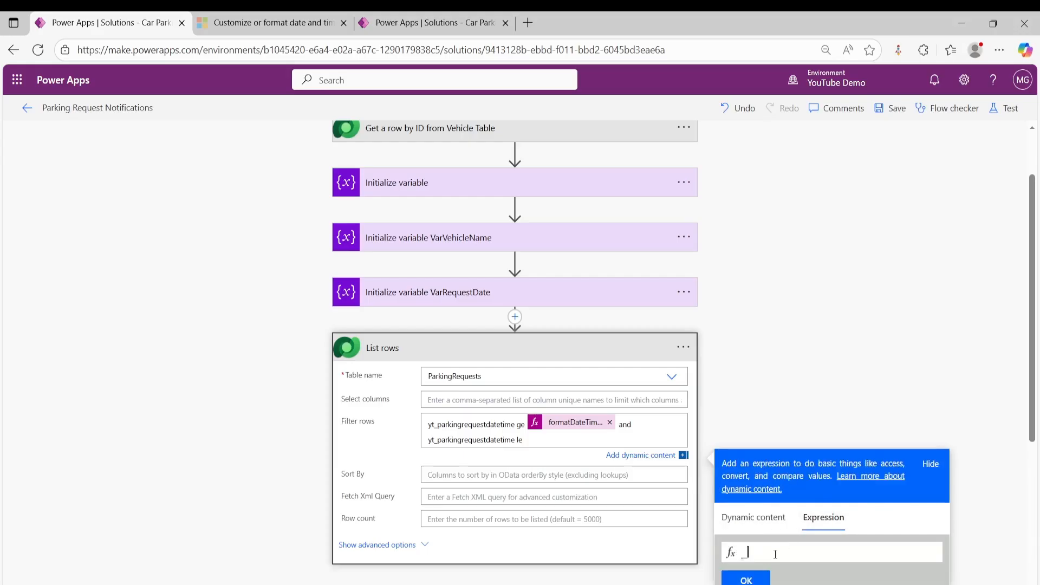
{"action": "key", "text": "ctrl+v"}
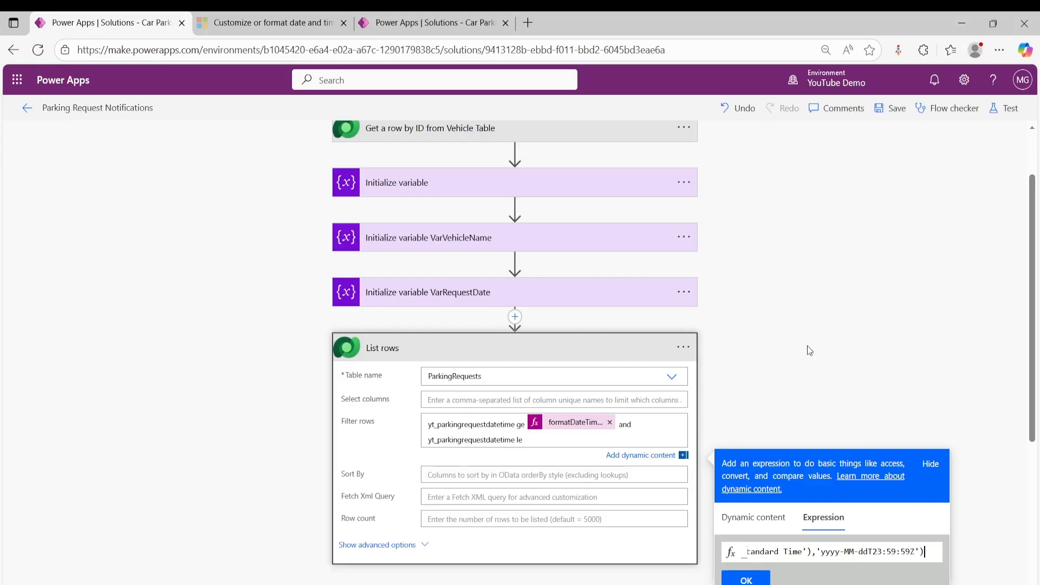
{"action": "scroll", "coordinate": [810, 350], "scroll_direction": "down", "scroll_amount": 2}
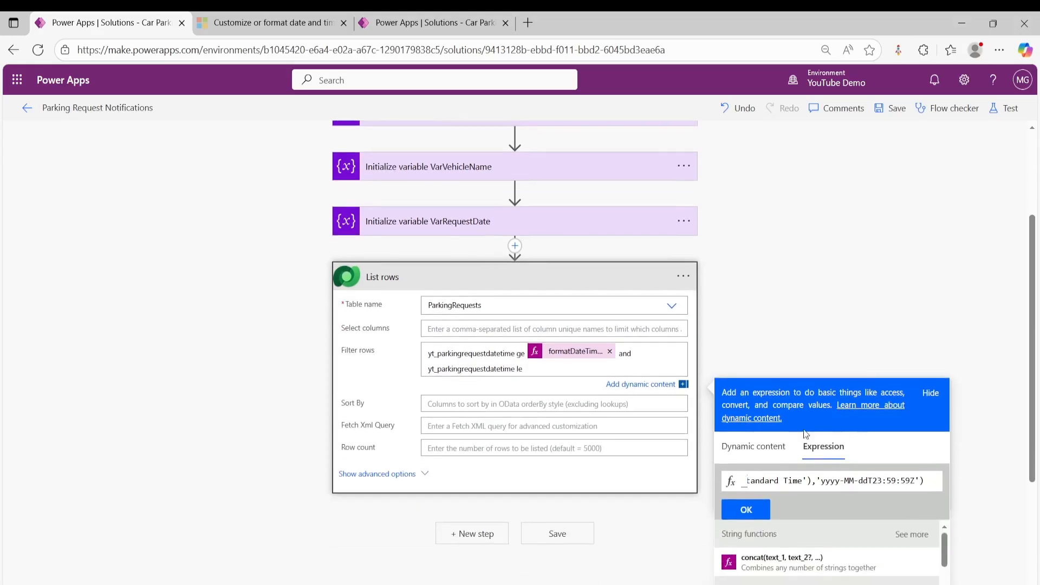
{"action": "left_click", "coordinate": [746, 512]}
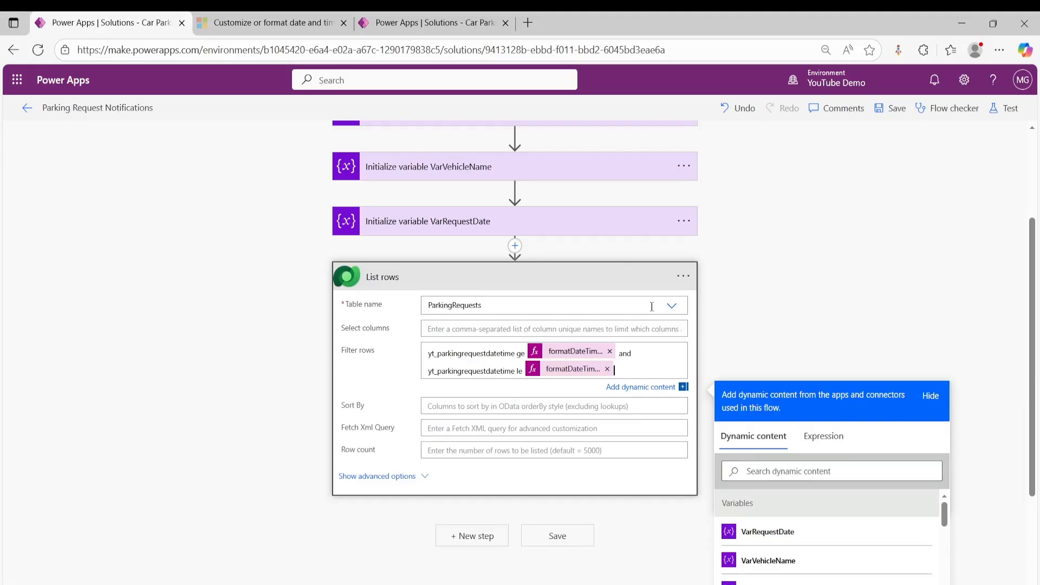
- Rename the List rows action as "List rows: list requests made for a given day"
{"action": "left_click", "coordinate": [686, 278]}
{"action": "left_click", "coordinate": [685, 329]}
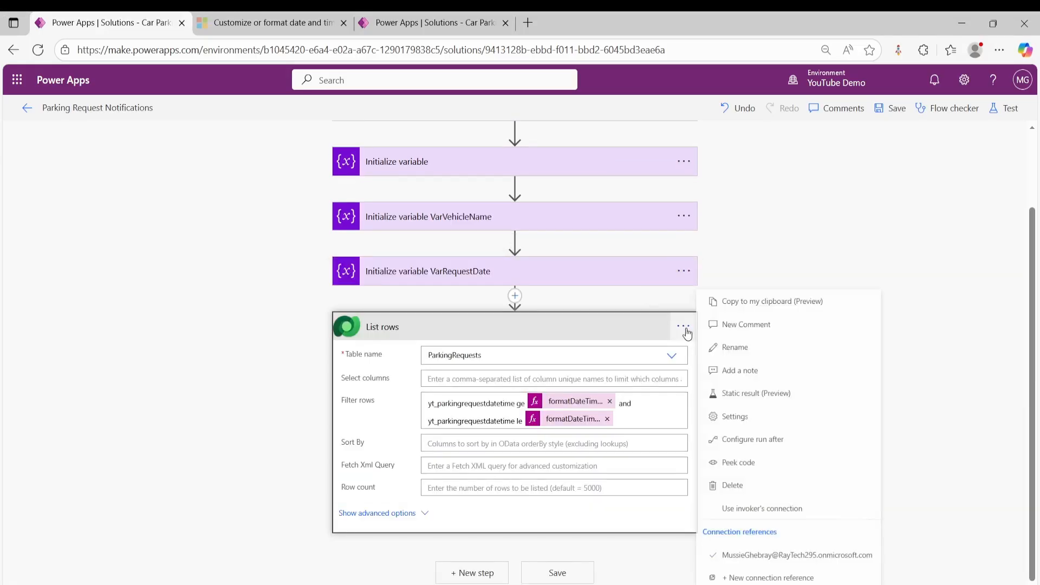
{"action": "left_click", "coordinate": [753, 347]}
{"action": "left_click", "coordinate": [447, 324]}
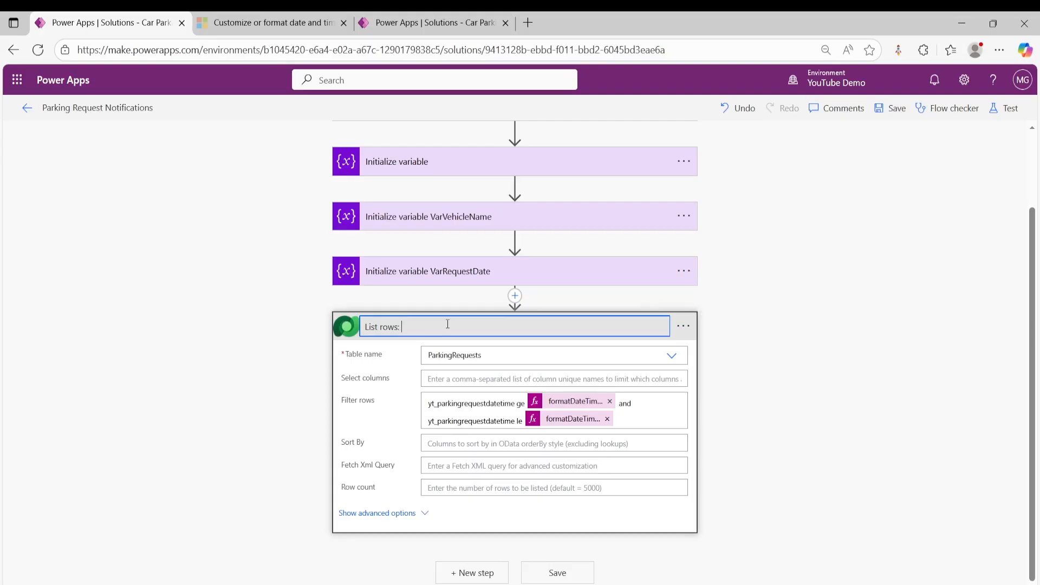
{"action": "type", "text": ": list reques"}
{"action": "type", "text": "ts"}
{"action": "type", "text": " made for t"}
{"action": "type", "text": "he"}
{"action": "key", "text": "BackSpace"}
{"action": "key", "text": "BackSpace"}
{"action": "key", "text": "BackSpace"}
{"action": "type", "text": "the c"}
{"action": "key", "text": "BackSpace"}
{"action": "key", "text": "BackSpace"}
{"action": "key", "text": "BackSpace"}
{"action": "key", "text": "BackSpace"}
{"action": "key", "text": "BackSpace"}
{"action": "type", "text": "a given day"}
{"action": "left_click", "coordinate": [789, 244]}
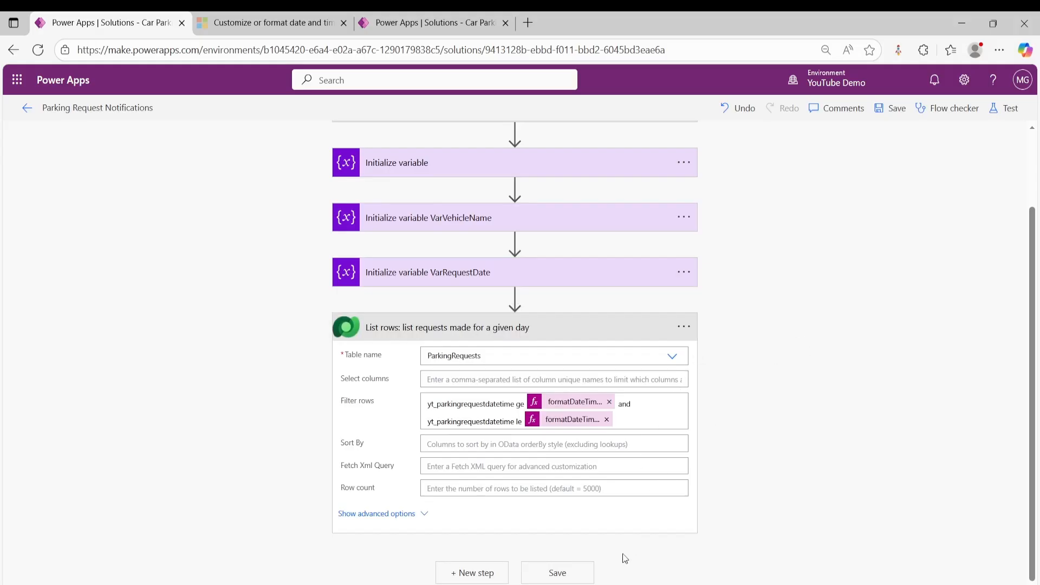
- Add a Data Operation Compose action after the List rows action and activate its Inputs for entry
{"action": "left_click", "coordinate": [475, 573]}
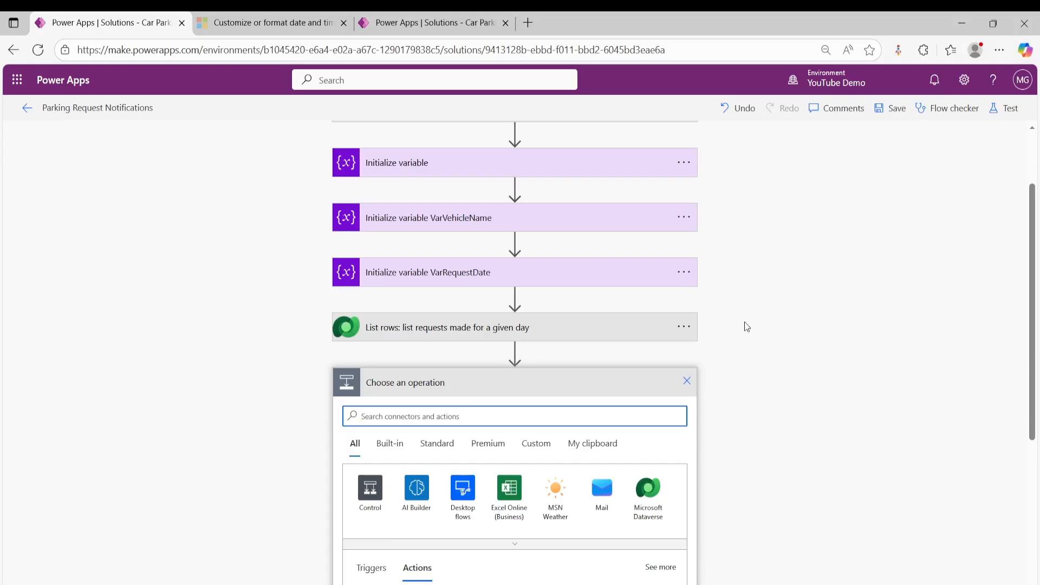
{"action": "type", "text": "compose"}
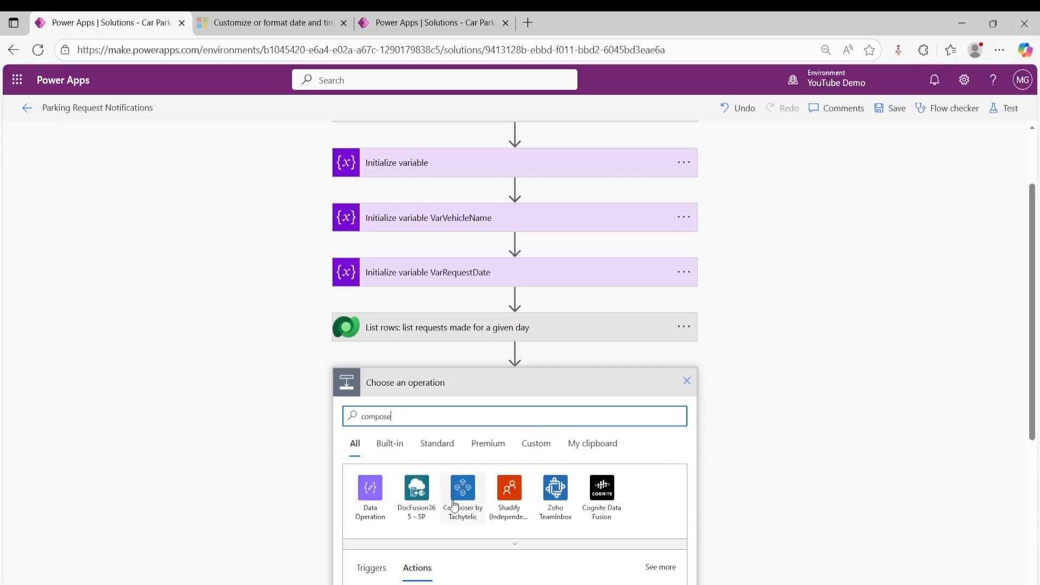
{"action": "left_click", "coordinate": [383, 498]}
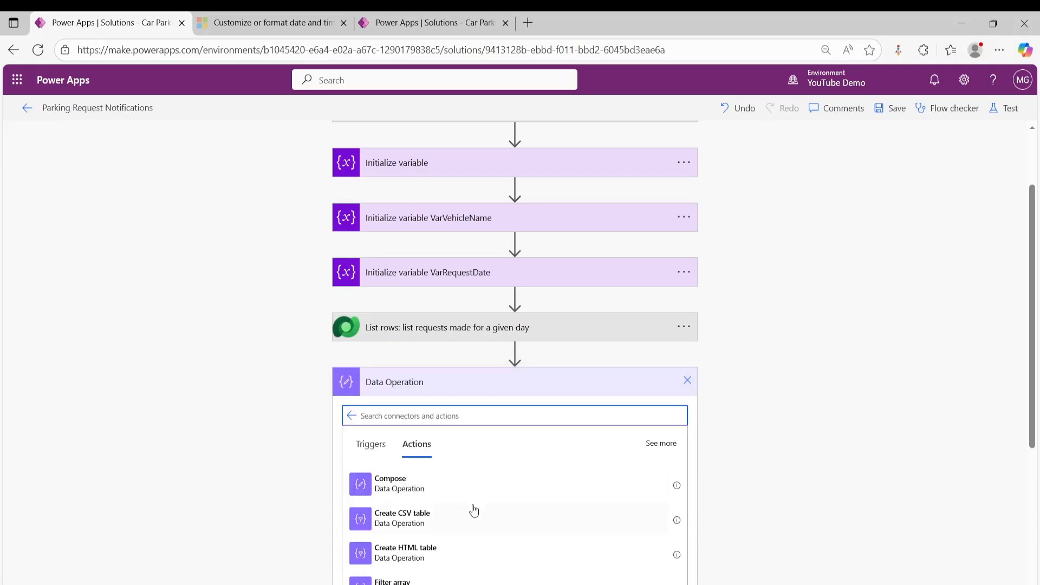
{"action": "left_click", "coordinate": [434, 486]}
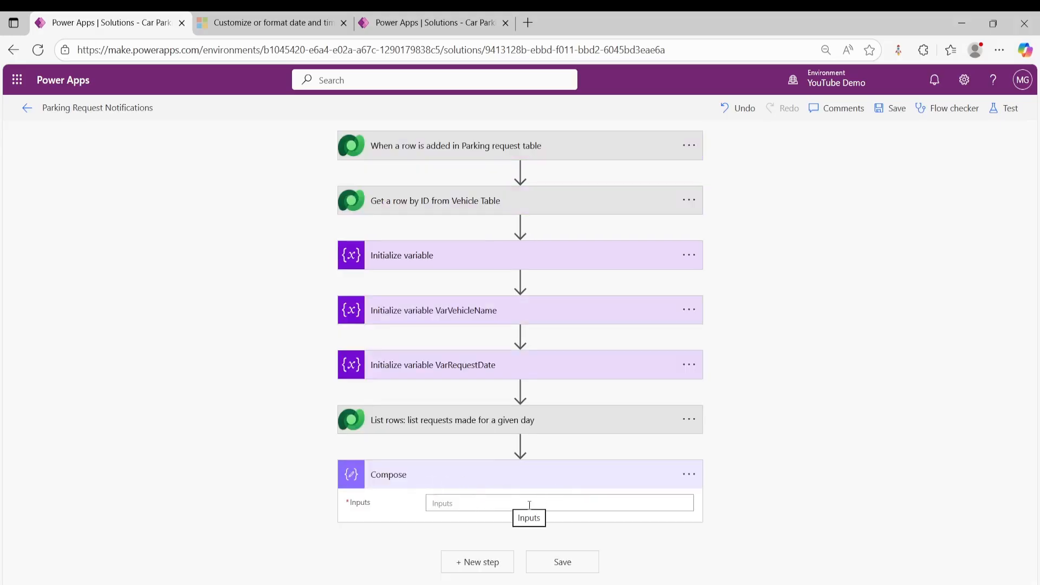
{"action": "left_click", "coordinate": [479, 503]}
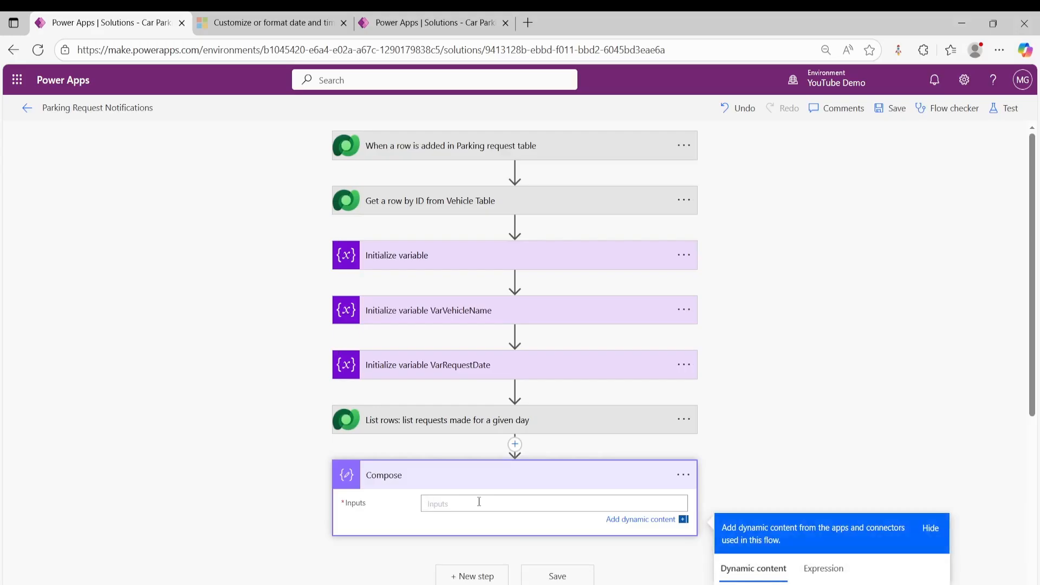
{"action": "type", "text": "le"}
{"action": "key", "text": "BackSpace"}
{"action": "type", "text": "en"}
{"action": "key", "text": "BackSpace"}
{"action": "key", "text": "BackSpace"}
{"action": "type", "text": "e"}
{"action": "key", "text": "BackSpace"}
- Set the Compose inputs to a length() expression over the value list from "List rows: list requests made for a given day"
{"action": "left_click", "coordinate": [824, 568]}
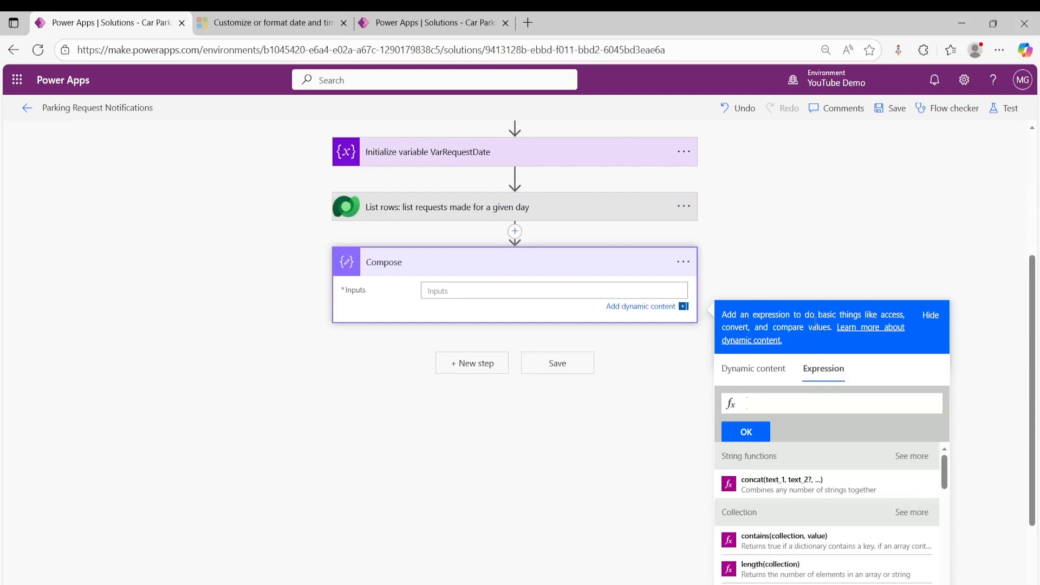
{"action": "type", "text": "length"}
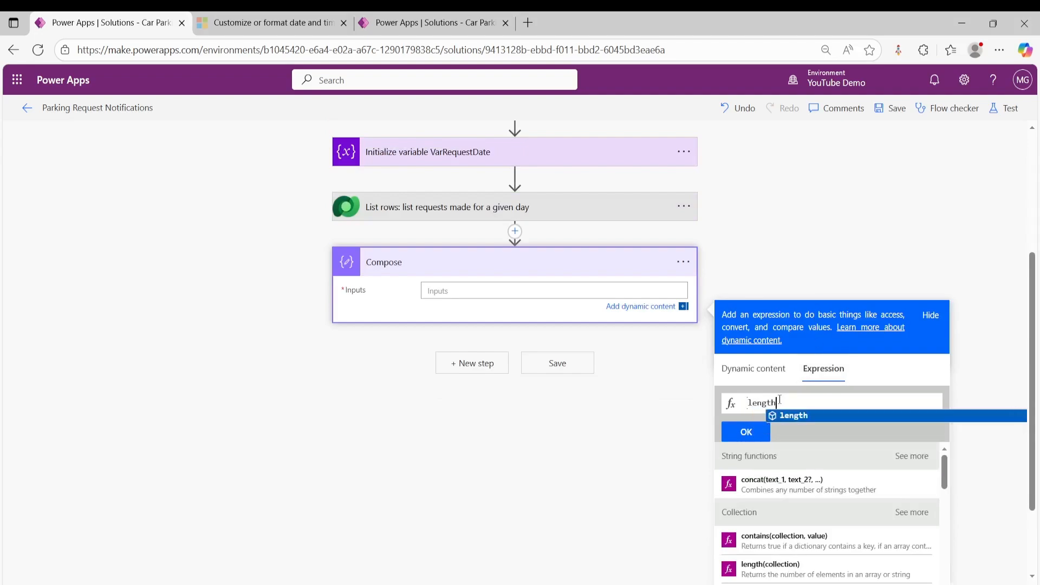
{"action": "key", "text": "Return"}
{"action": "type", "text": "("}
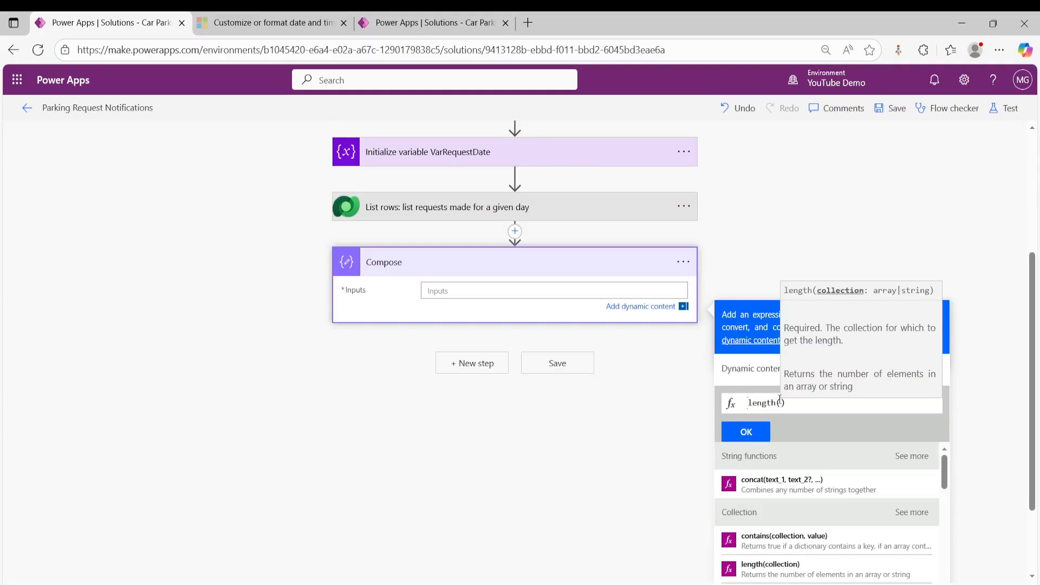
{"action": "left_click", "coordinate": [742, 369]}
{"action": "scroll", "coordinate": [831, 501], "scroll_direction": "down", "scroll_amount": 2}
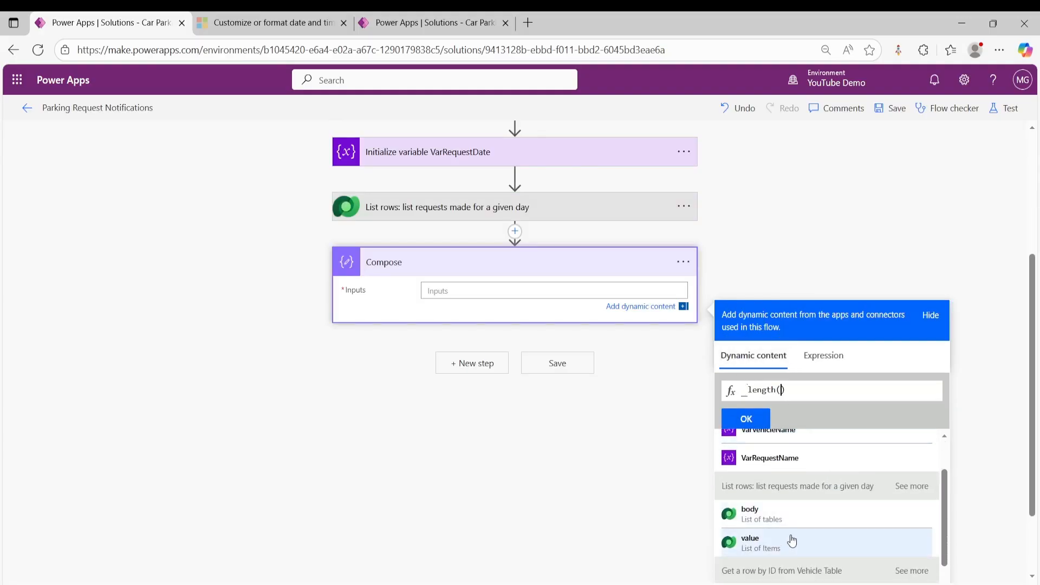
{"action": "left_click", "coordinate": [758, 550]}
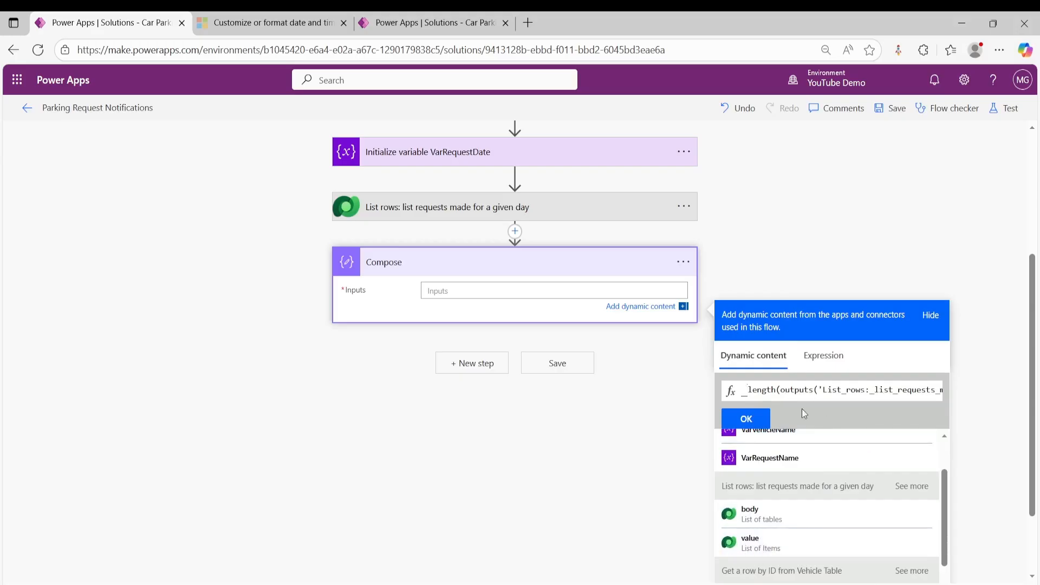
{"action": "left_click", "coordinate": [748, 419]}
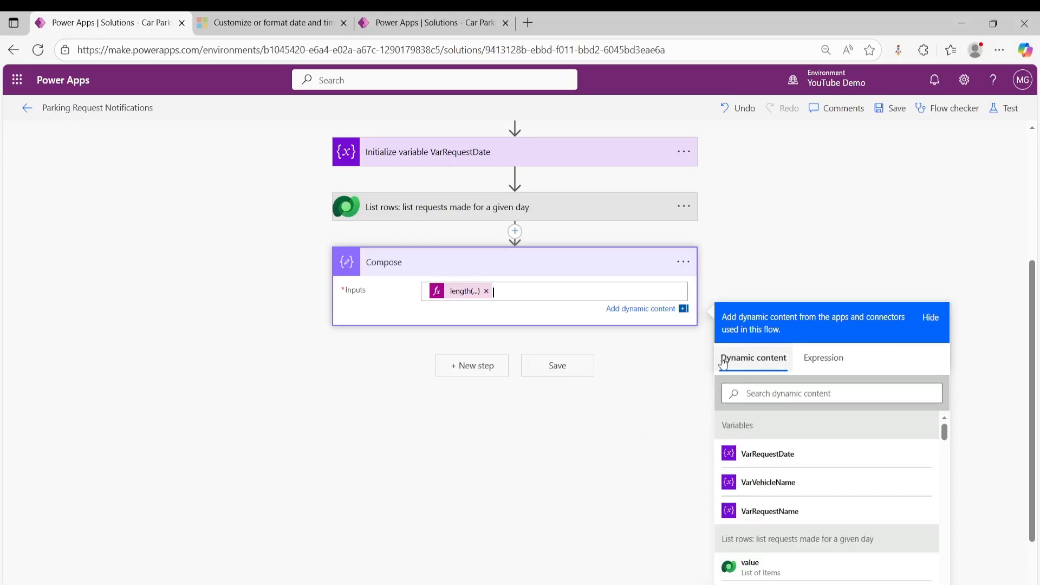
{"action": "left_click", "coordinate": [764, 276]}
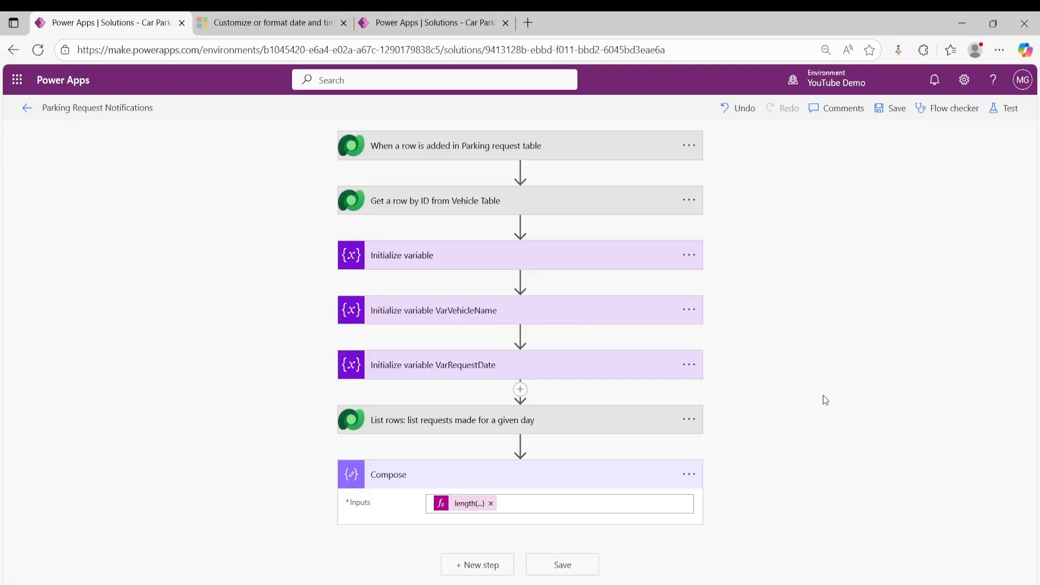
- Add a Control Condition action after the Compose action
{"action": "left_click", "coordinate": [488, 565]}
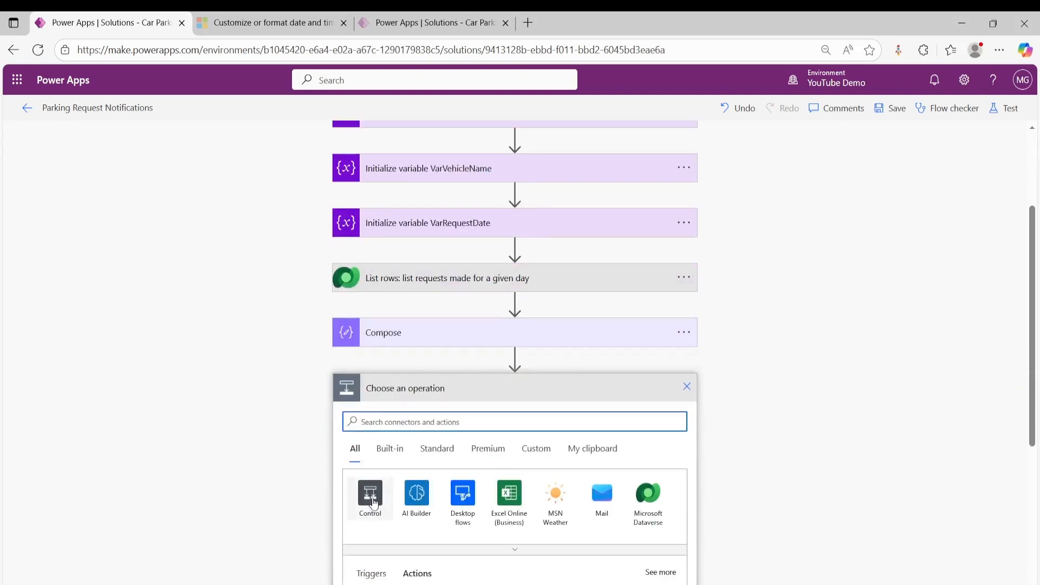
{"action": "left_click", "coordinate": [371, 493]}
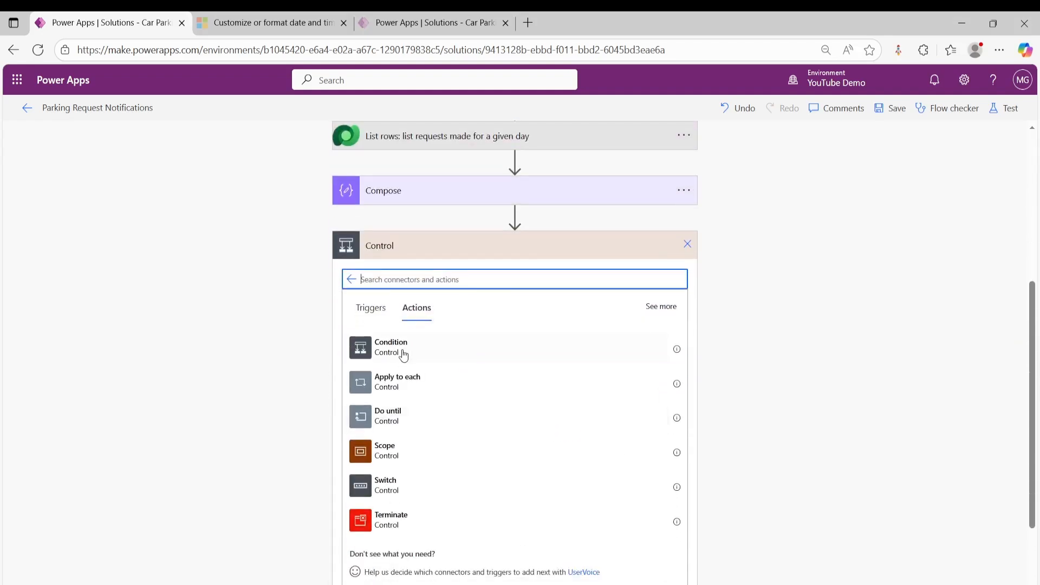
{"action": "left_click", "coordinate": [404, 352]}
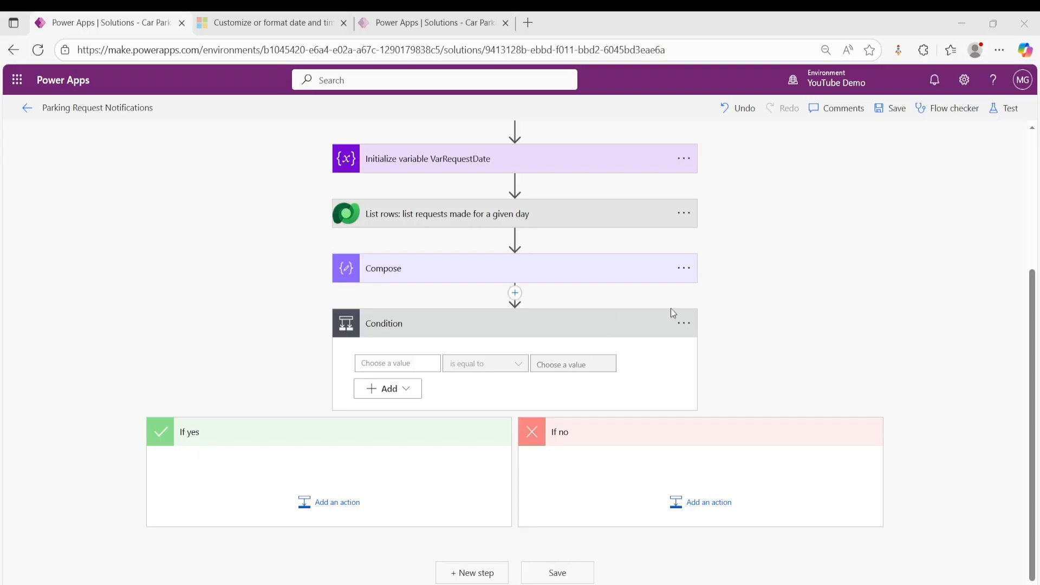
- Rename the condition as "Condition: Maximum Capacity check equal or less that 15"
{"action": "left_click", "coordinate": [684, 323]}
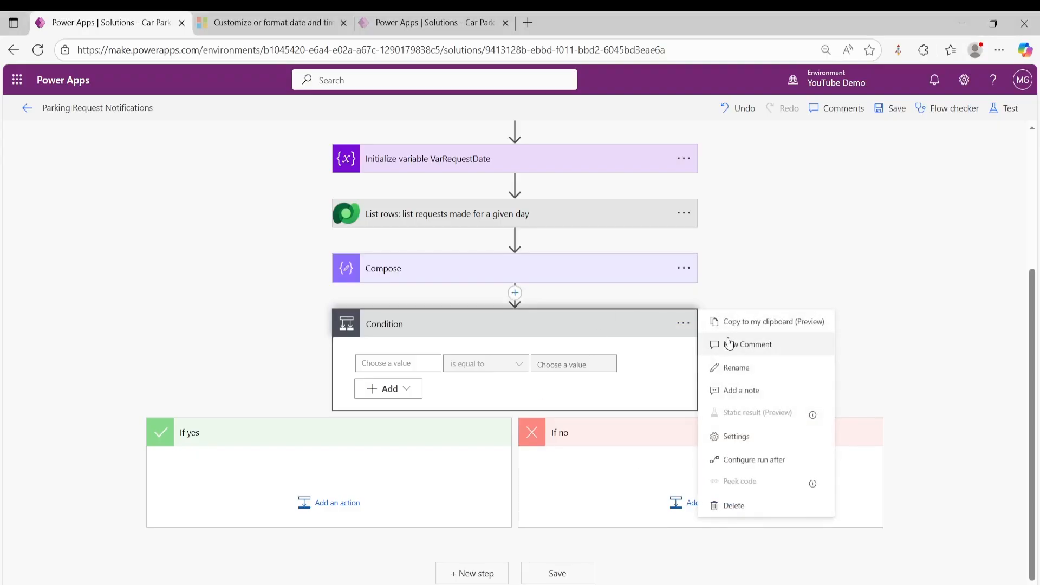
{"action": "left_click", "coordinate": [742, 367]}
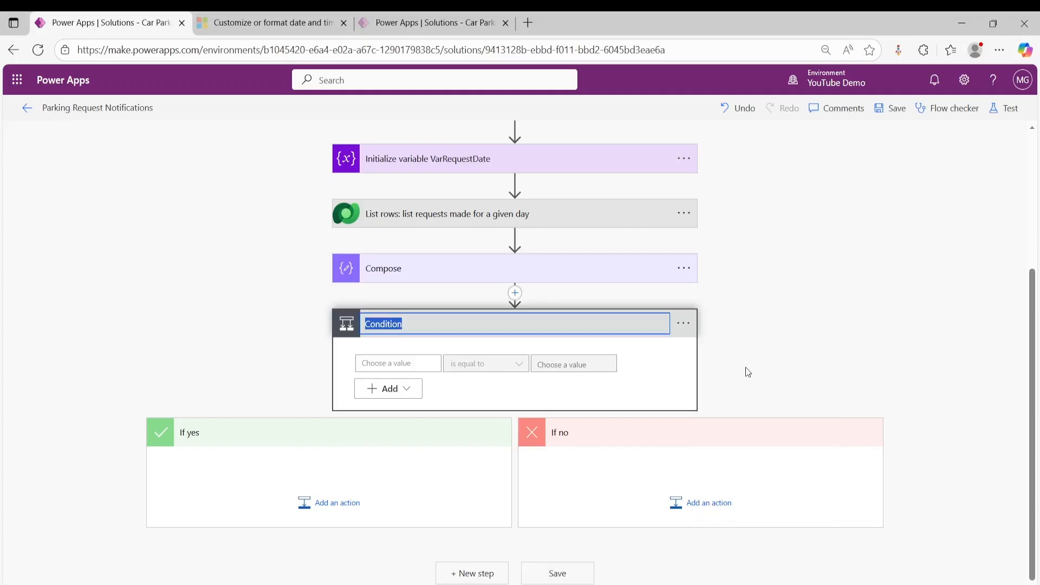
{"action": "left_click", "coordinate": [420, 326]}
{"action": "type", "text": ": Maximum "}
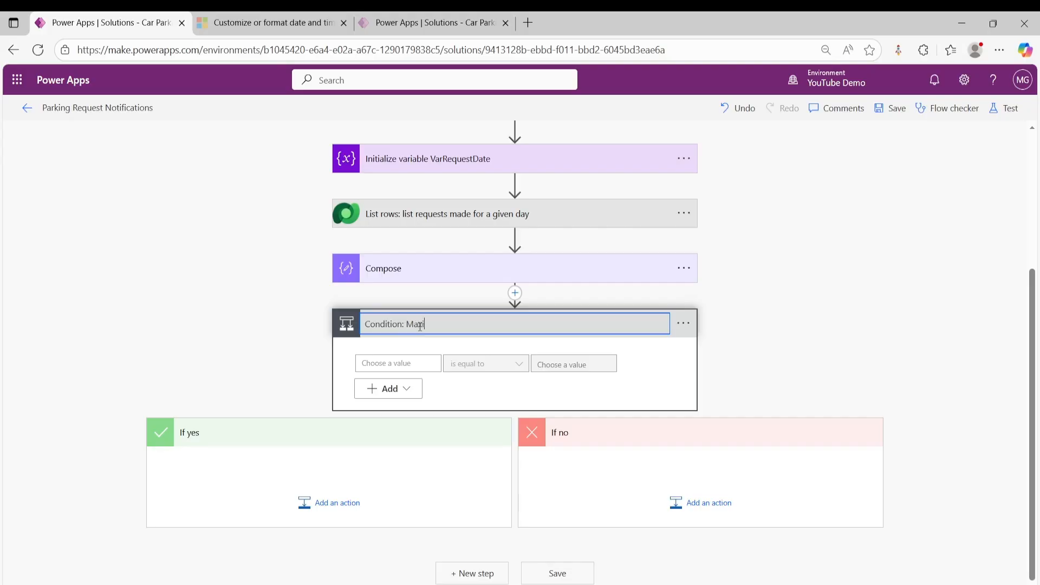
{"action": "type", "text": "Capacity"}
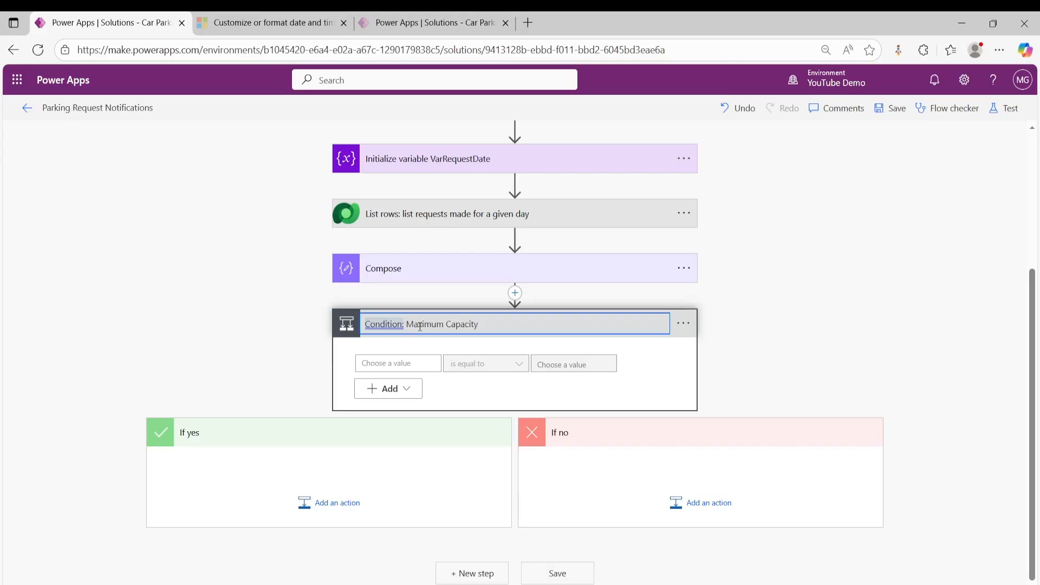
{"action": "type", "text": " check equal or less that 15"}
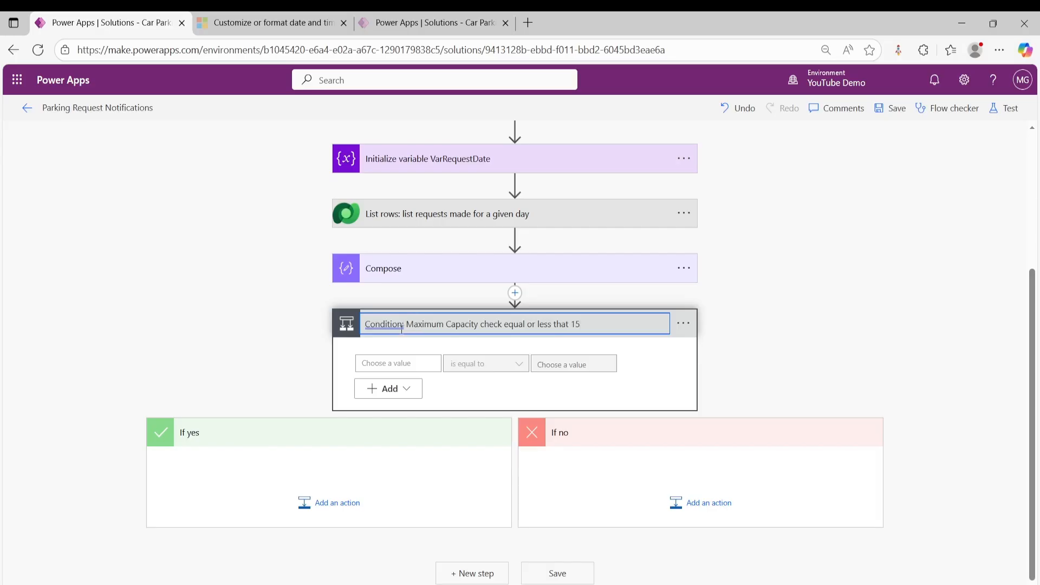
- Set the condition's first value to a length() expression over the value list from the List rows action
{"action": "left_click", "coordinate": [422, 365]}
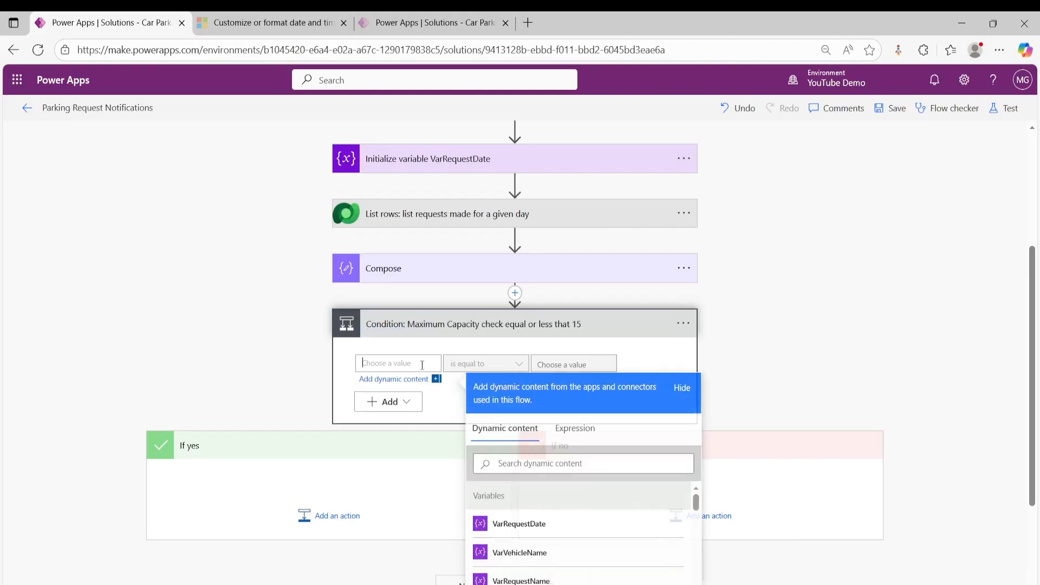
{"action": "left_click", "coordinate": [575, 428]}
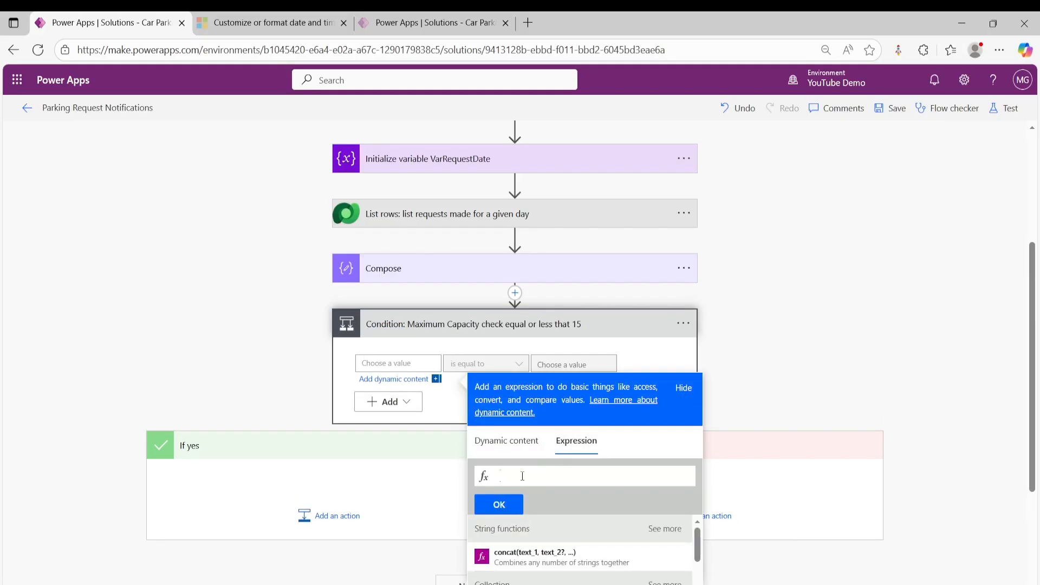
{"action": "type", "text": "l"}
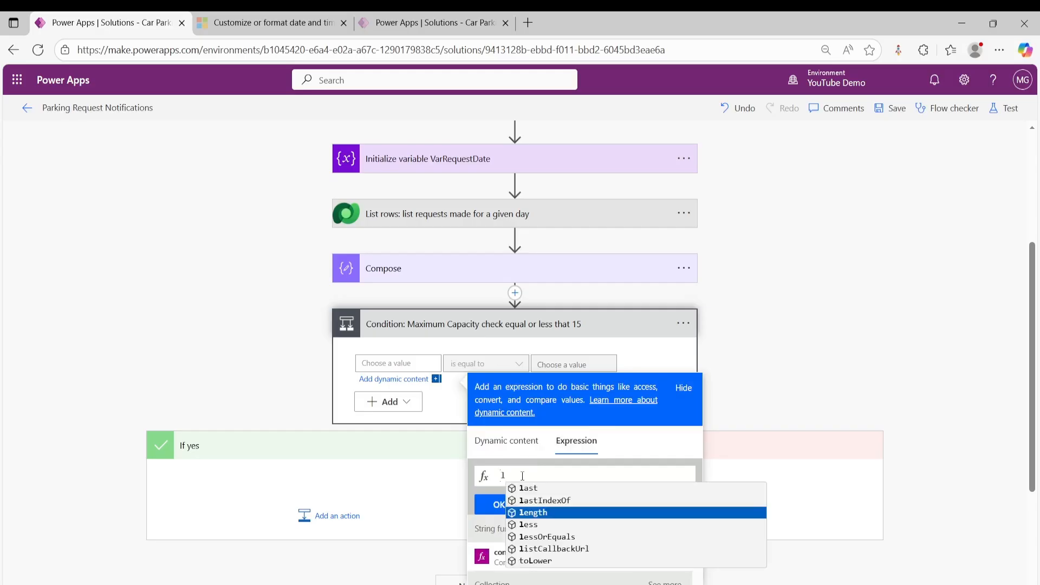
{"action": "key", "text": "Return"}
{"action": "type", "text": "("}
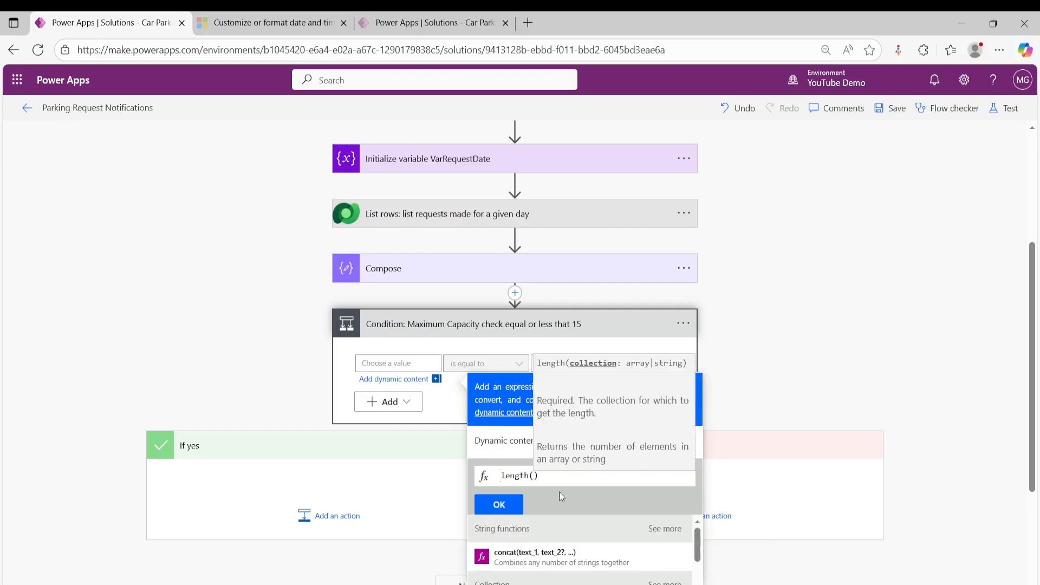
{"action": "left_click", "coordinate": [504, 444]}
{"action": "scroll", "coordinate": [540, 536], "scroll_direction": "down", "scroll_amount": 3}
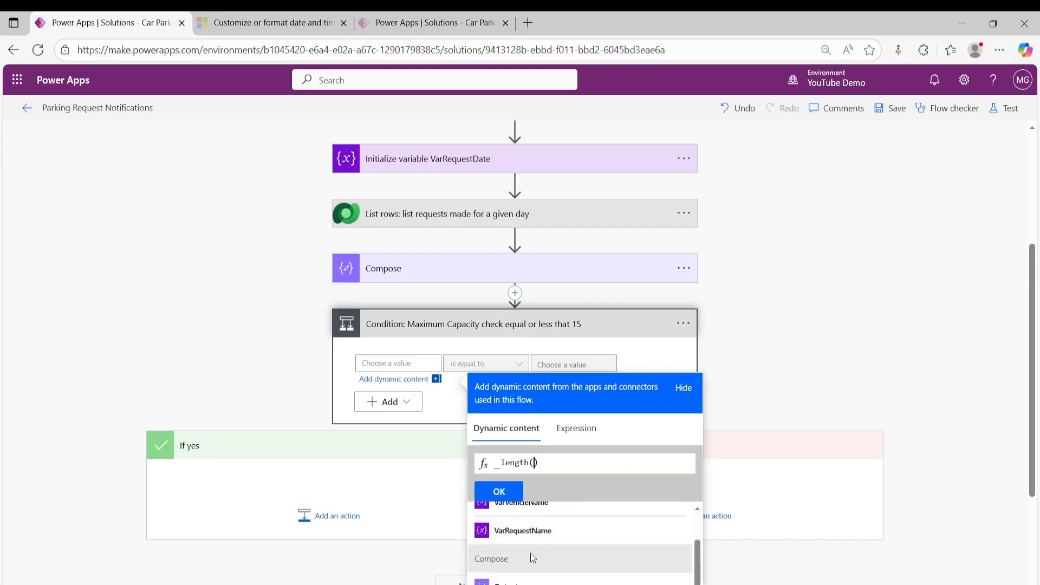
{"action": "scroll", "coordinate": [533, 558], "scroll_direction": "down", "scroll_amount": 2}
{"action": "scroll", "coordinate": [525, 560], "scroll_direction": "up", "scroll_amount": 1}
{"action": "scroll", "coordinate": [525, 561], "scroll_direction": "down", "scroll_amount": 1}
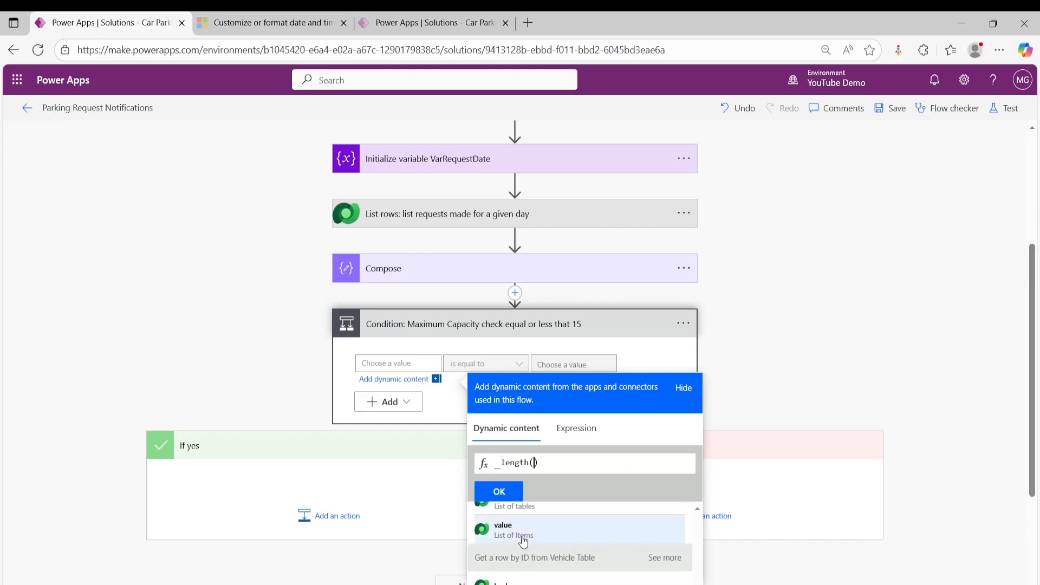
{"action": "left_click", "coordinate": [523, 542]}
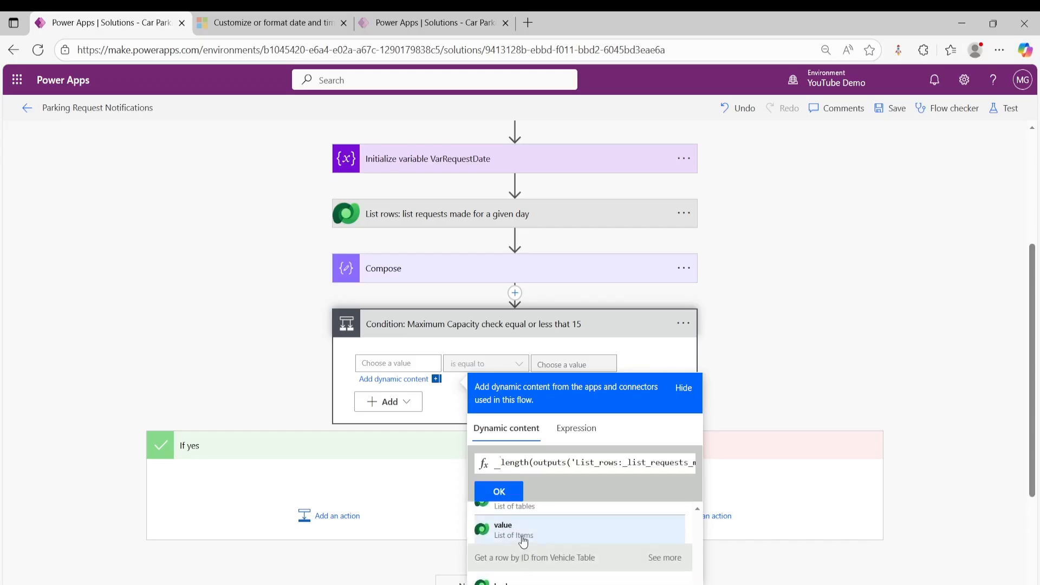
{"action": "left_click", "coordinate": [499, 493]}
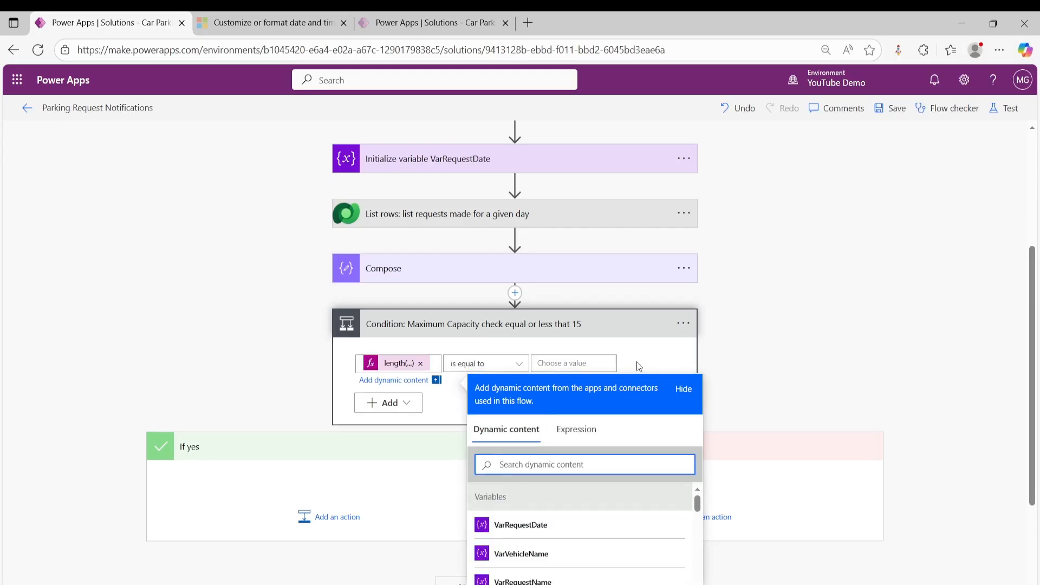
- Set the condition's operator to "is less than or equal to" and its comparison value to 15
{"action": "left_click", "coordinate": [512, 368]}
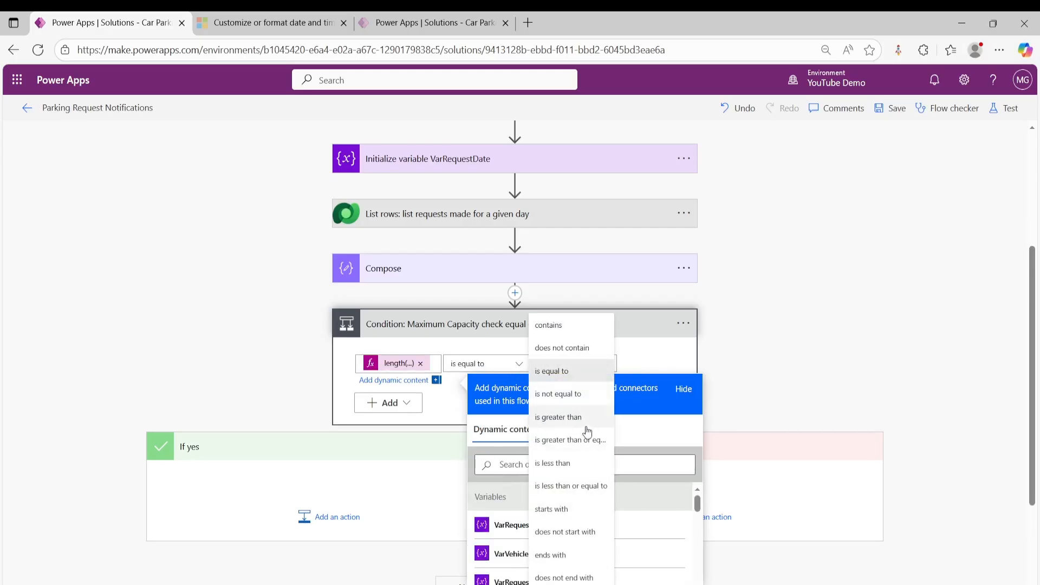
{"action": "left_click", "coordinate": [562, 487]}
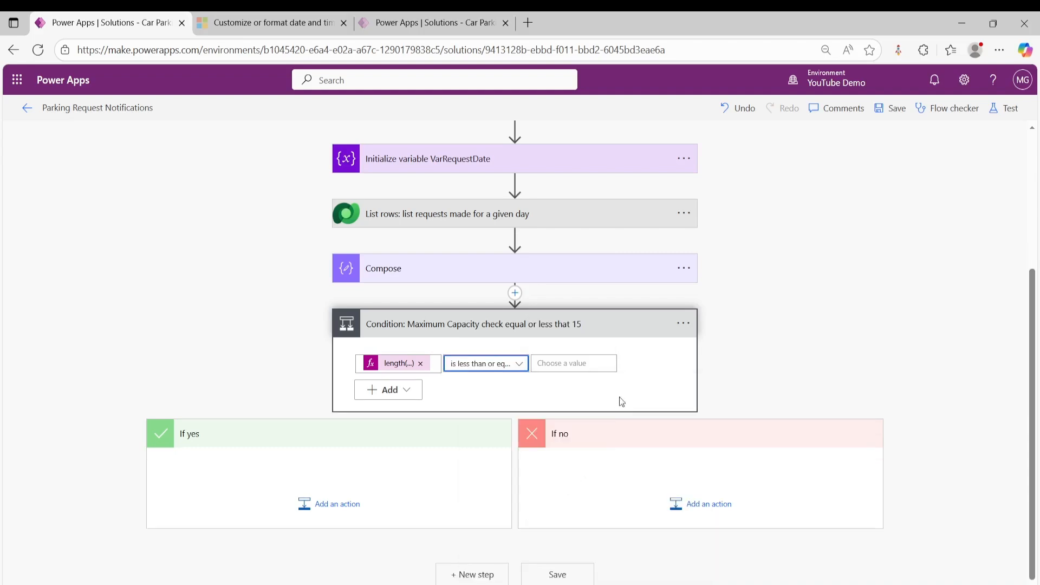
{"action": "left_click", "coordinate": [578, 365]}
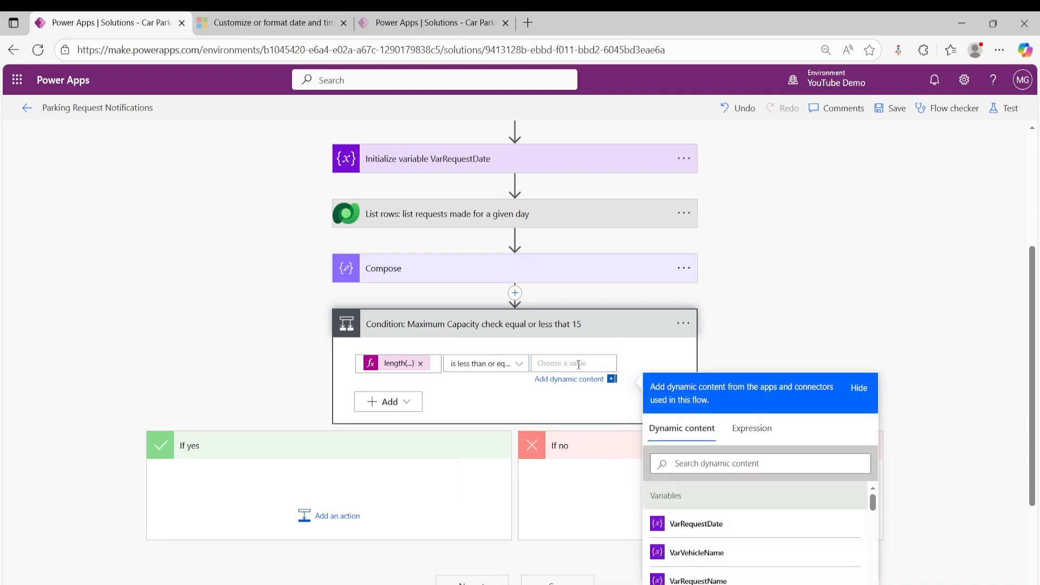
{"action": "type", "text": "15"}
{"action": "left_click", "coordinate": [798, 287]}
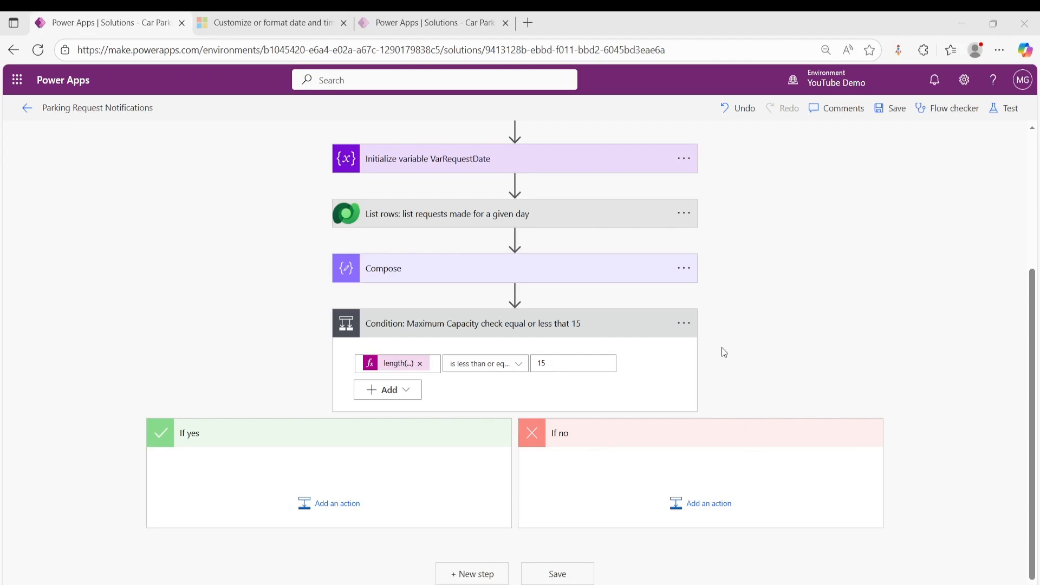
- Add an Office 365 Outlook "Send an email (V2)" action to the If no branch of the condition
{"action": "left_click", "coordinate": [704, 502]}
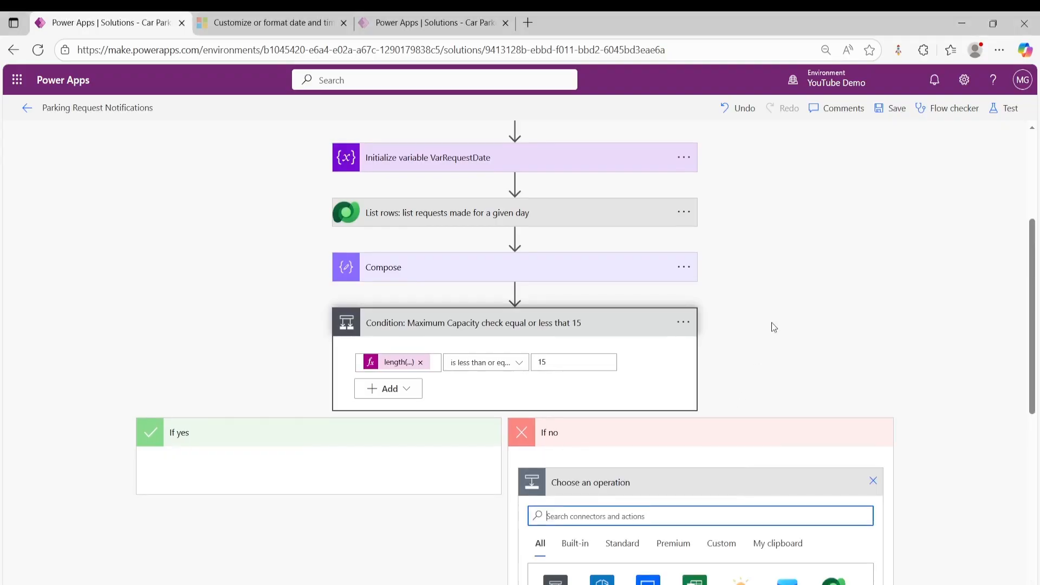
{"action": "scroll", "coordinate": [771, 323], "scroll_direction": "down", "scroll_amount": 3}
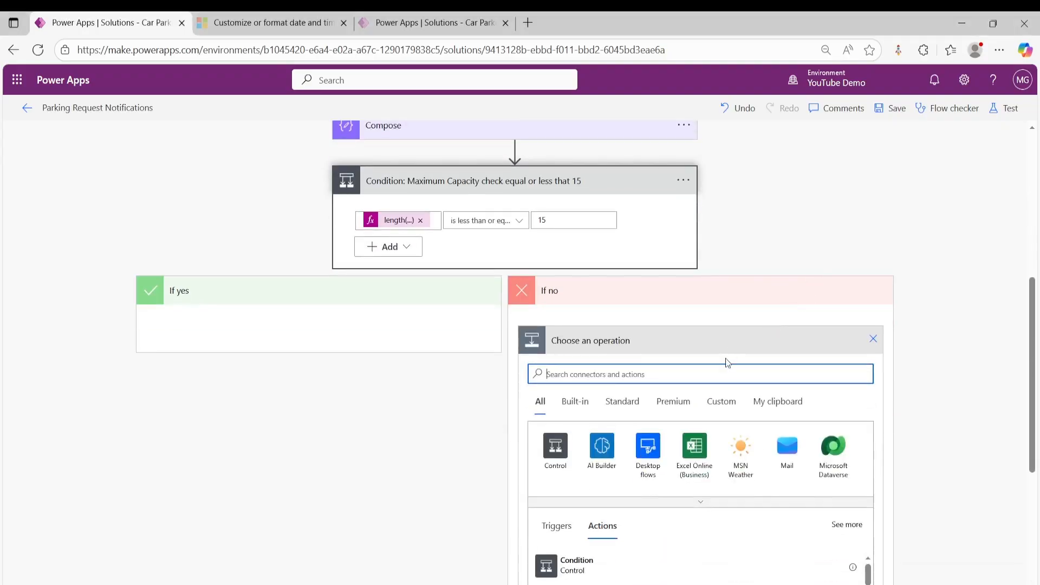
{"action": "type", "text": "send email"}
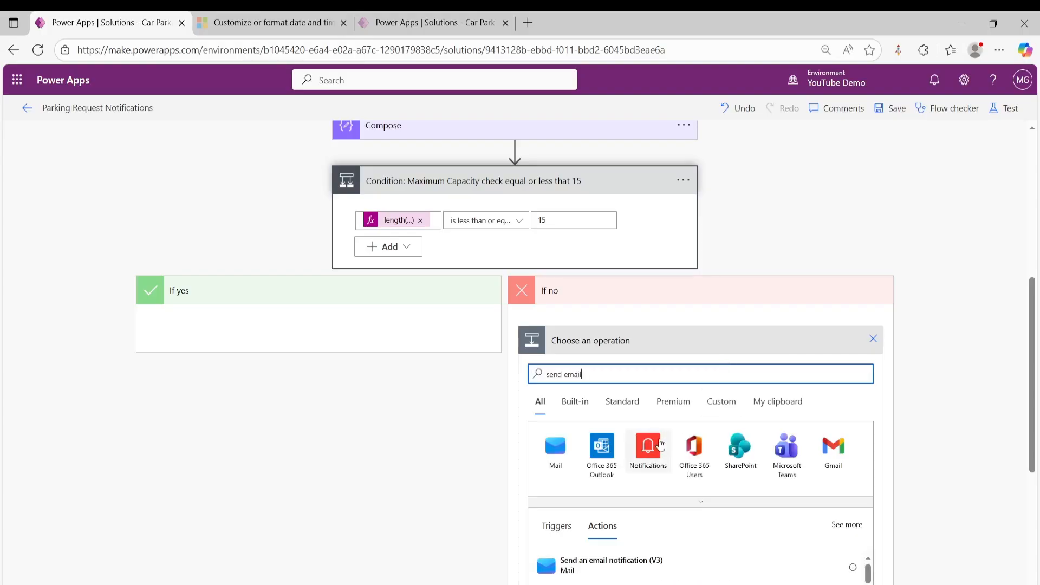
{"action": "scroll", "coordinate": [660, 444], "scroll_direction": "down", "scroll_amount": 3}
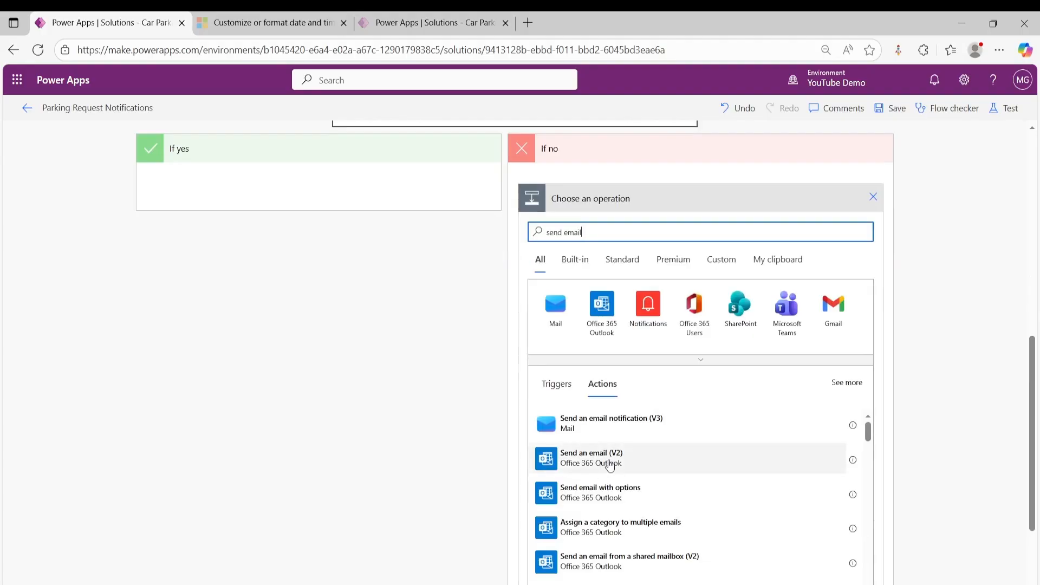
{"action": "left_click", "coordinate": [689, 455]}
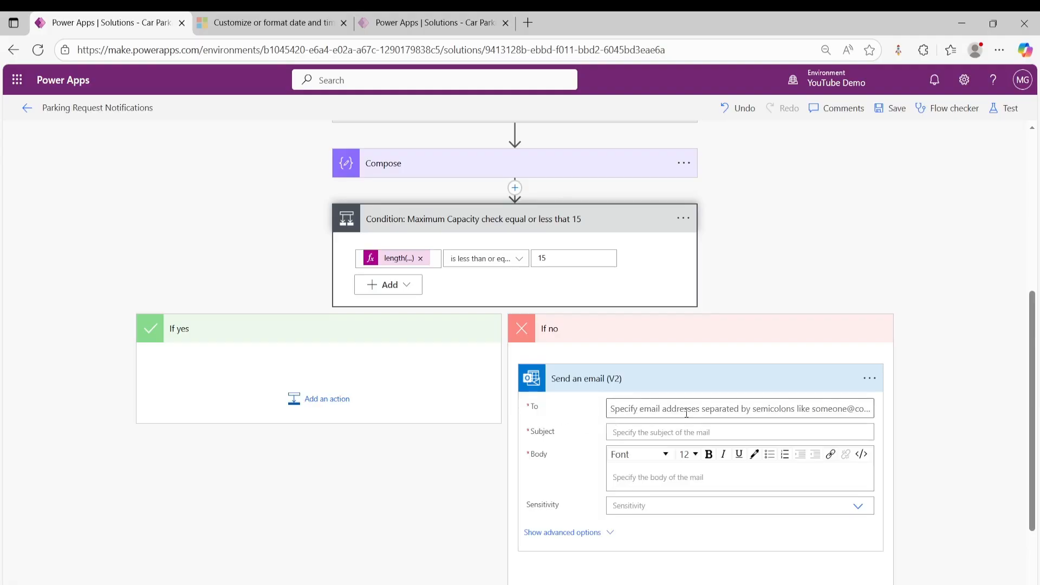
- Enter the suggested person as the recipient of the email in the If no branch
{"action": "left_click", "coordinate": [650, 408]}
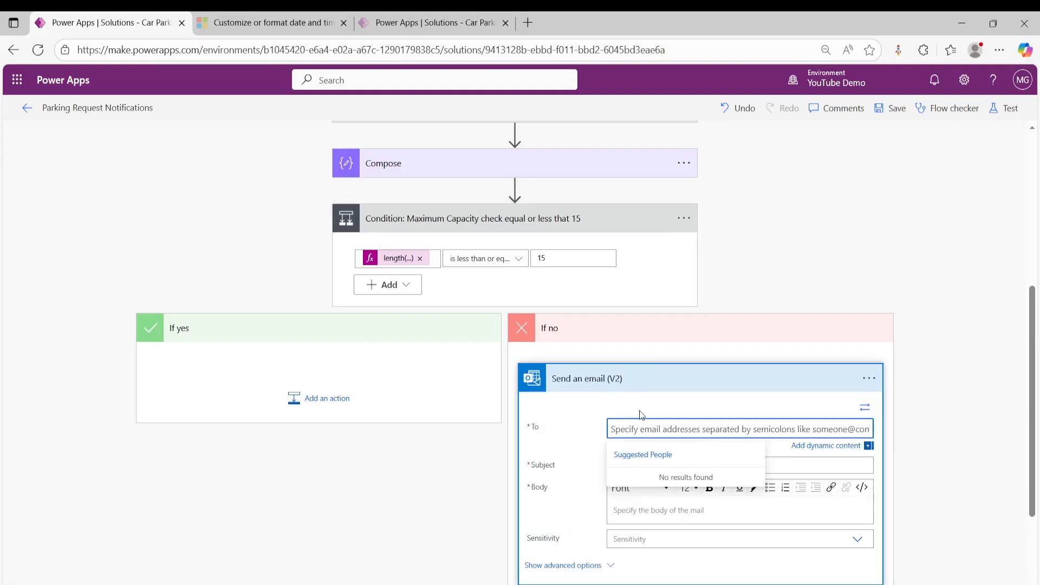
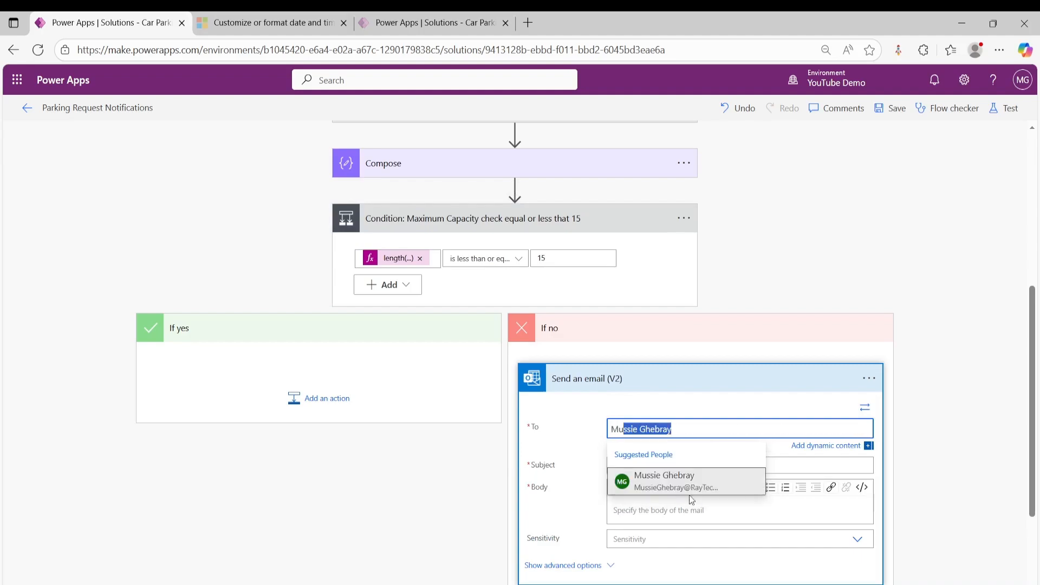
{"action": "left_click", "coordinate": [677, 482]}
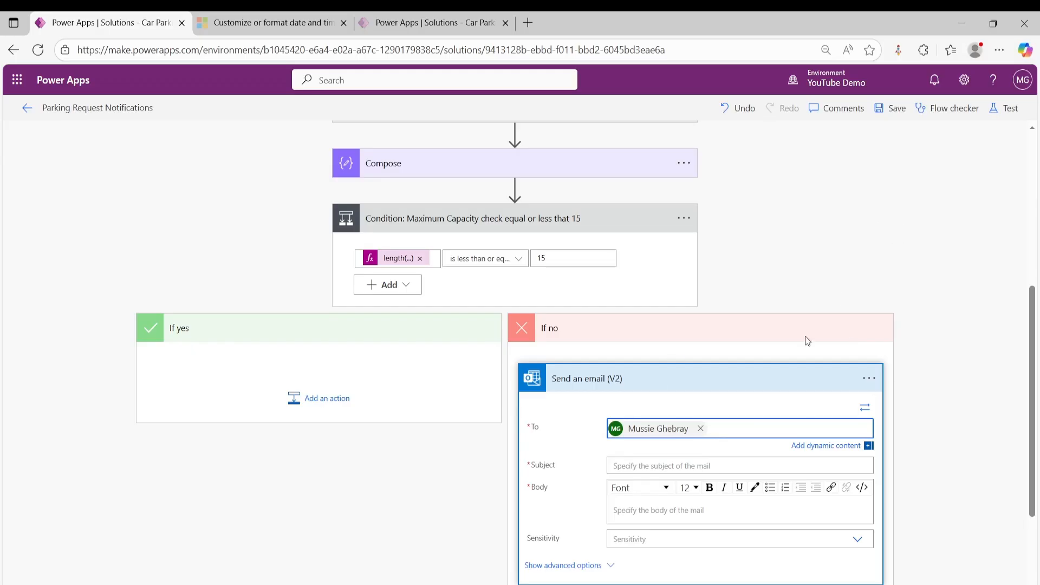
- Set the subject of the If no email to "Parking Request Update:" followed by the VarRequestName variable
{"action": "scroll", "coordinate": [740, 422], "scroll_direction": "down", "scroll_amount": 2}
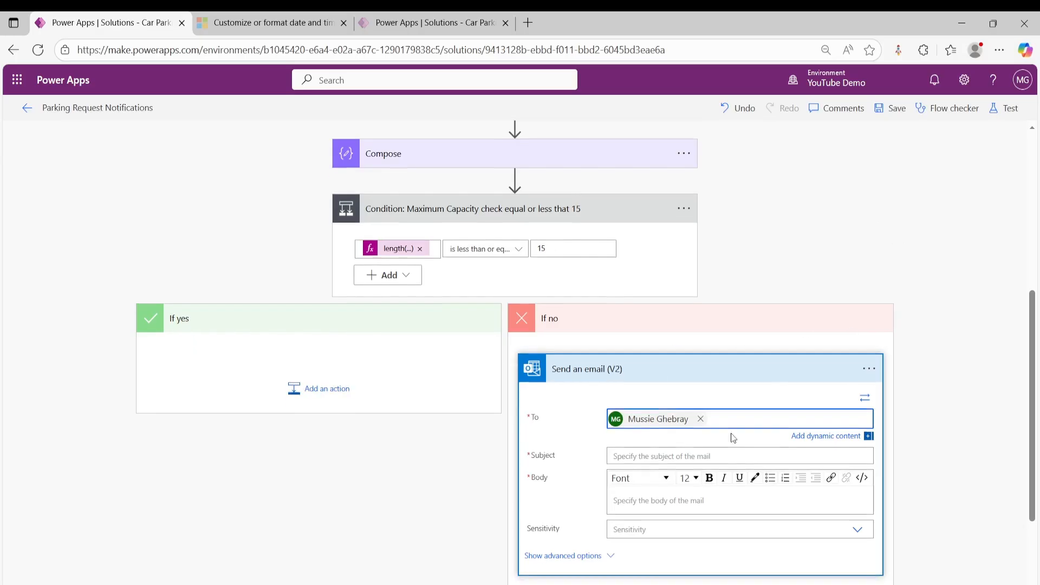
{"action": "left_click", "coordinate": [680, 395]}
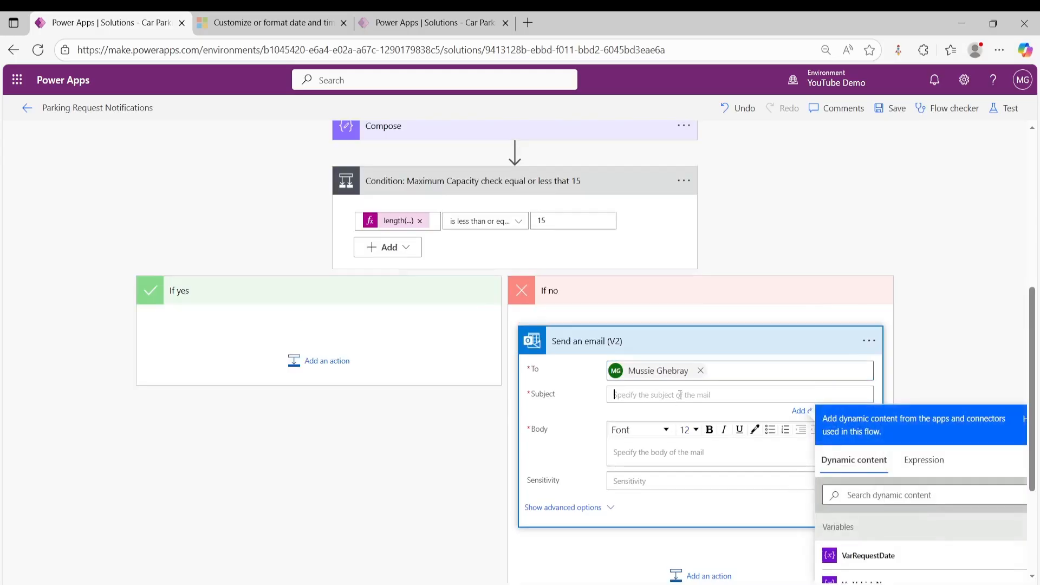
{"action": "type", "text": "Parking Request Update:"}
{"action": "scroll", "coordinate": [904, 487], "scroll_direction": "down", "scroll_amount": 2}
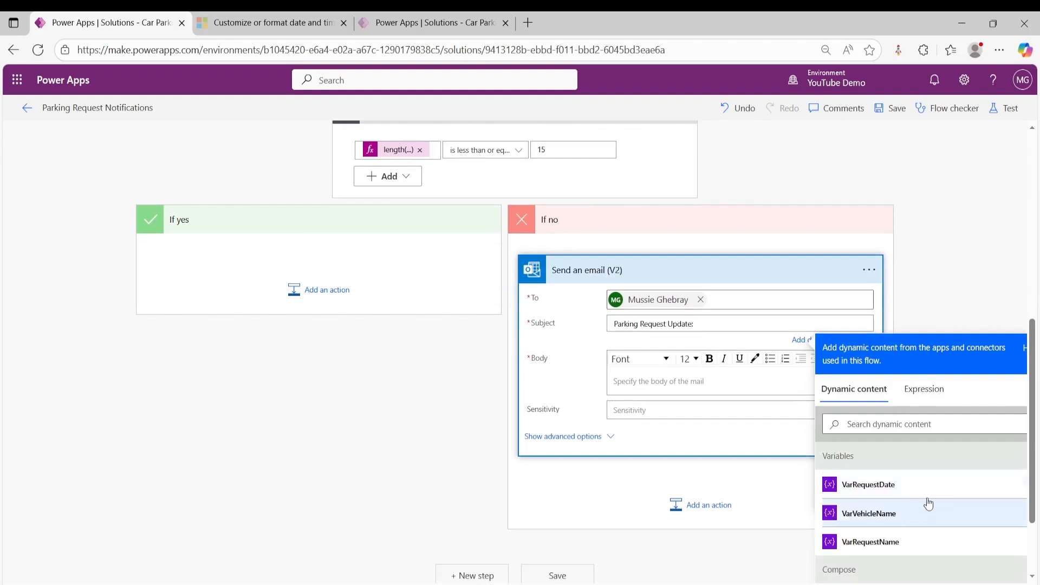
{"action": "left_click", "coordinate": [900, 545]}
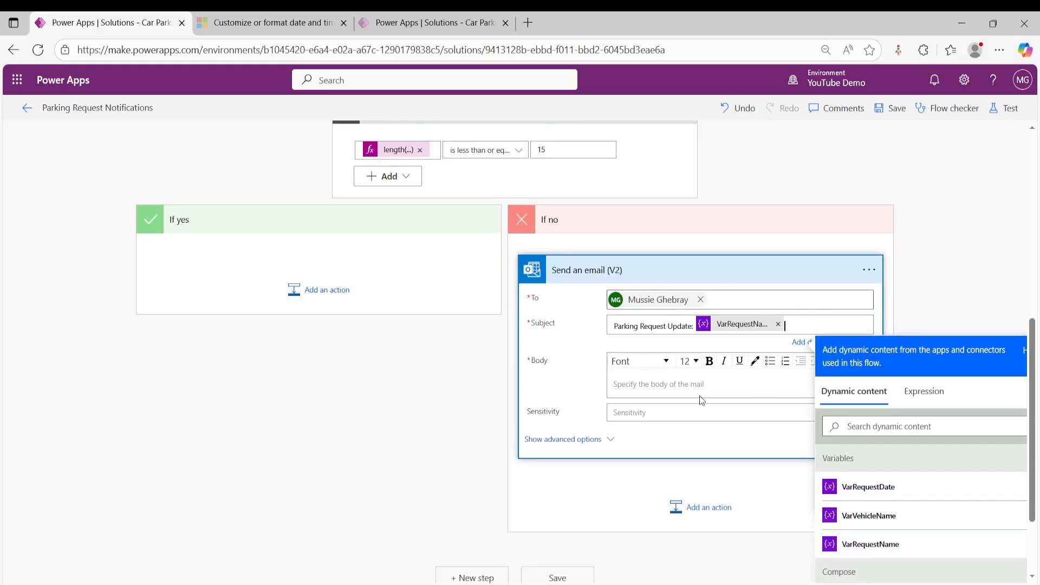
- Fill the email body with a notice that all parking bays are booked, including the VarVehicleName variable and a Contoso High School Admin Team sign-off
{"action": "left_click", "coordinate": [658, 387]}
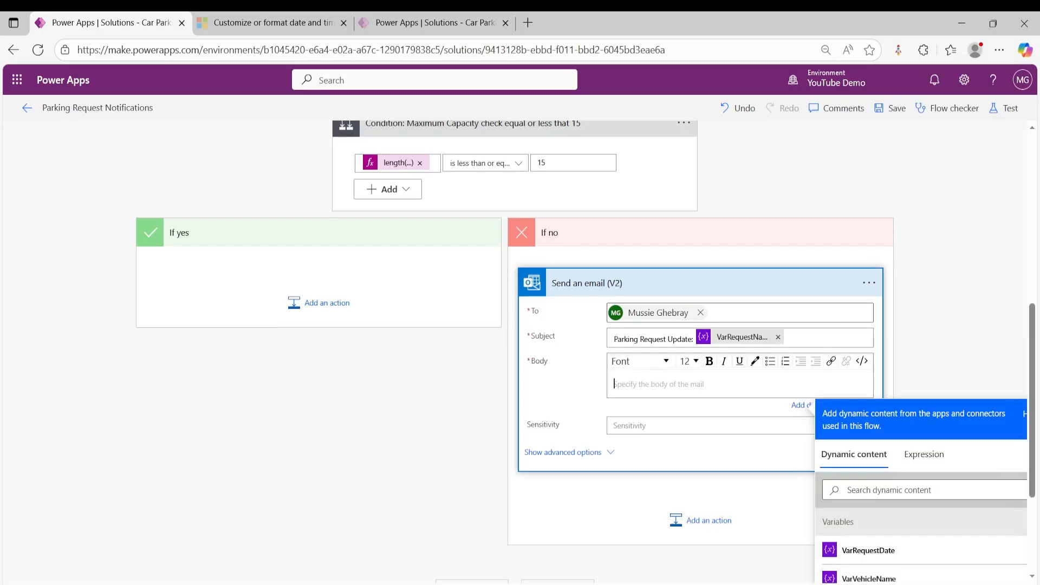
{"action": "key", "text": "alt+Tab"}
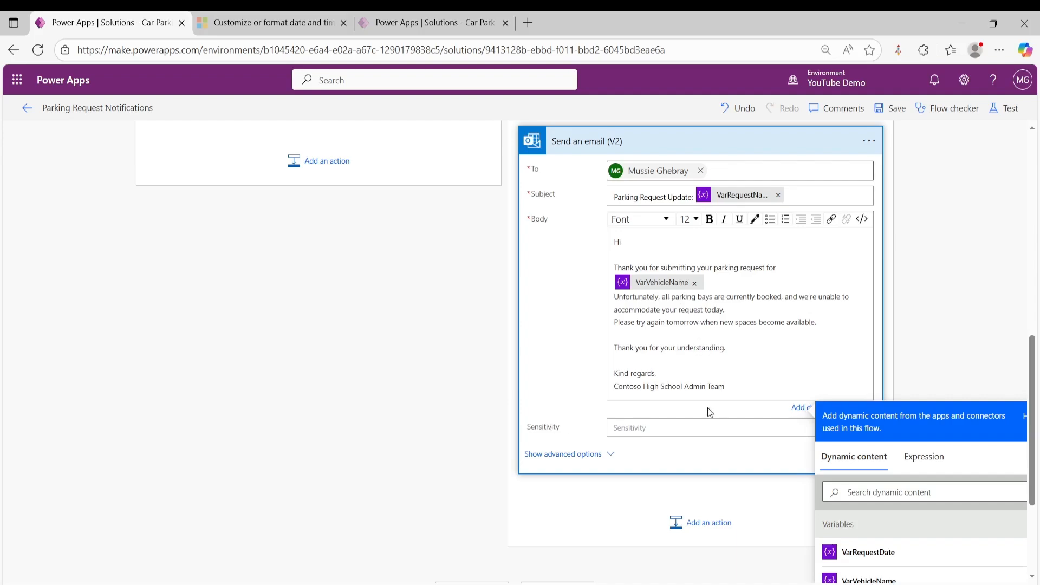
- Add a nested Condition control to the If yes branch of the maximum capacity check
{"action": "scroll", "coordinate": [295, 405], "scroll_direction": "up", "scroll_amount": 3}
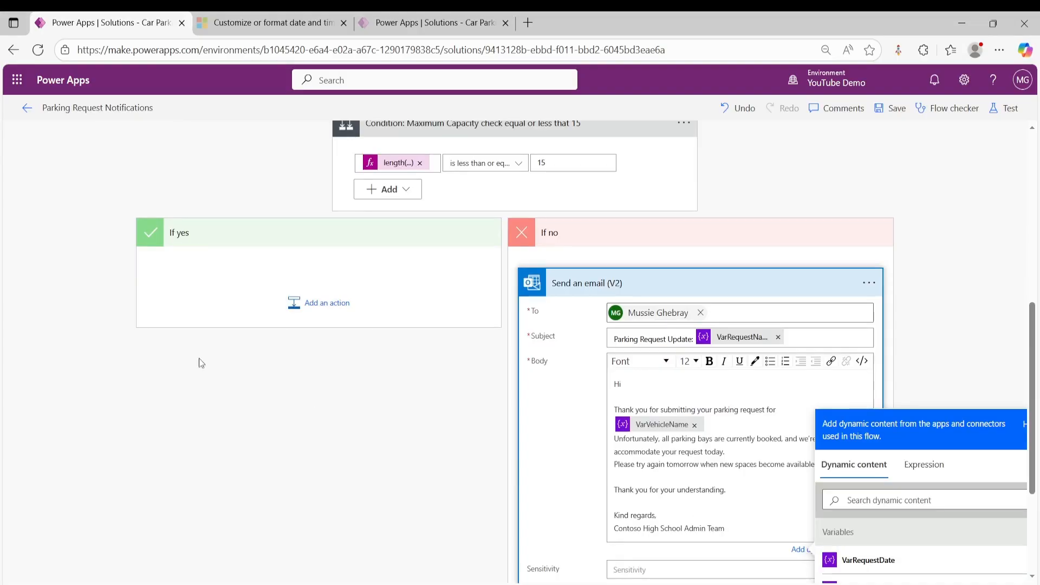
{"action": "left_click", "coordinate": [323, 303]}
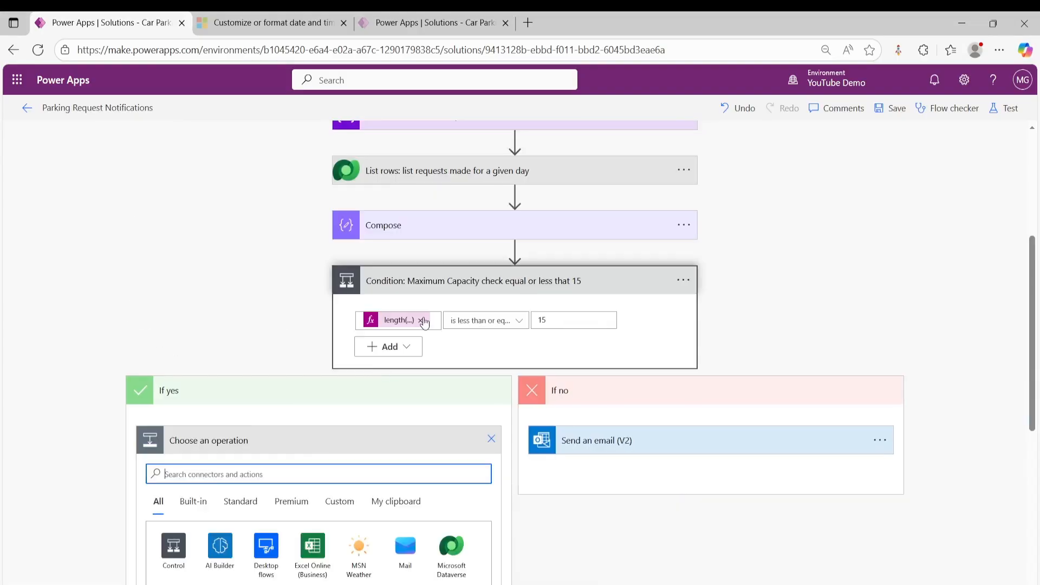
{"action": "scroll", "coordinate": [369, 364], "scroll_direction": "down", "scroll_amount": 2}
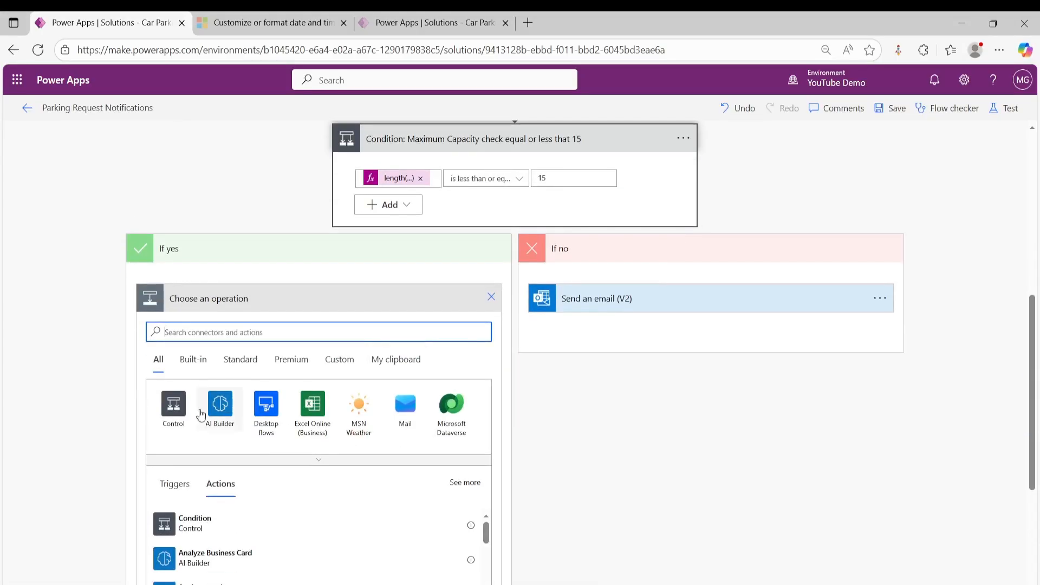
{"action": "left_click", "coordinate": [173, 409]}
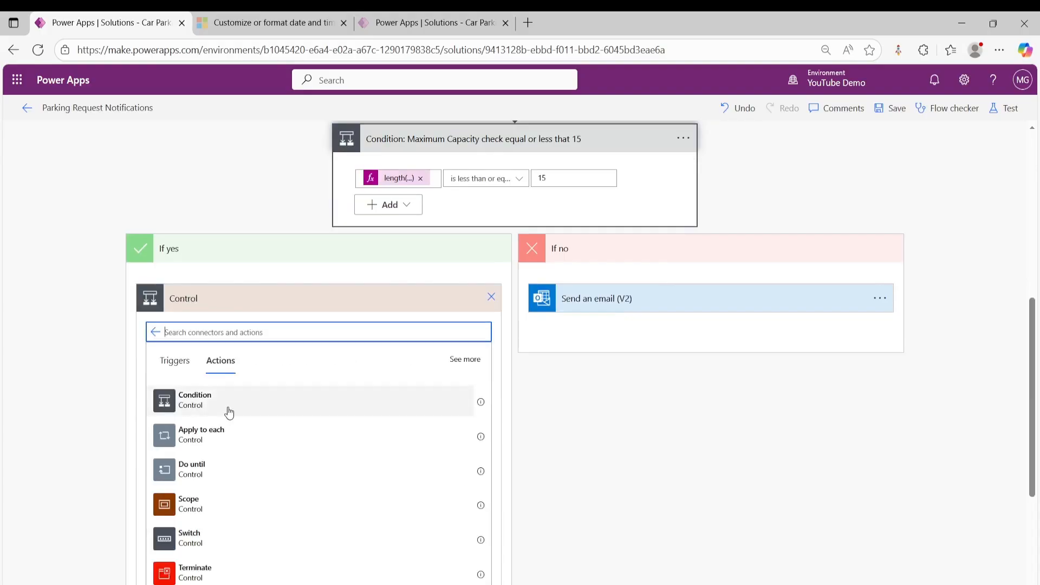
{"action": "left_click", "coordinate": [227, 406]}
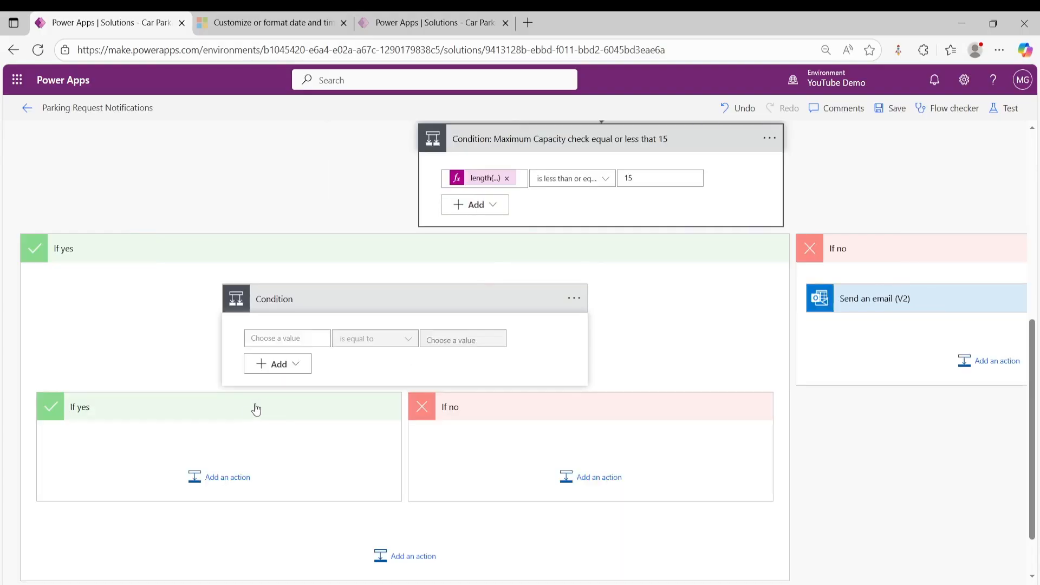
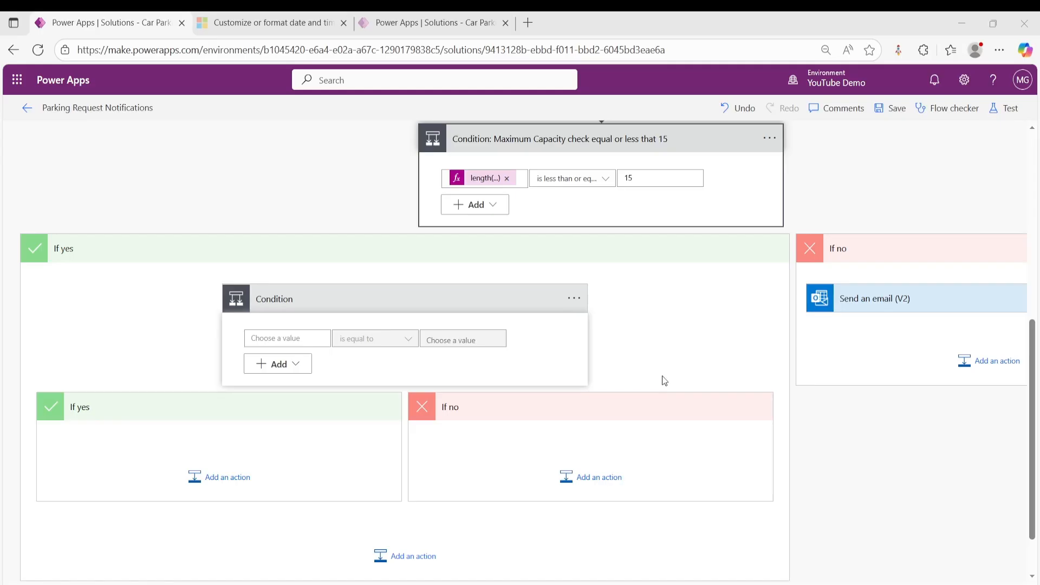
- Configure the nested condition to check whether an int(...) expression is less than 17
{"action": "left_click", "coordinate": [282, 338]}
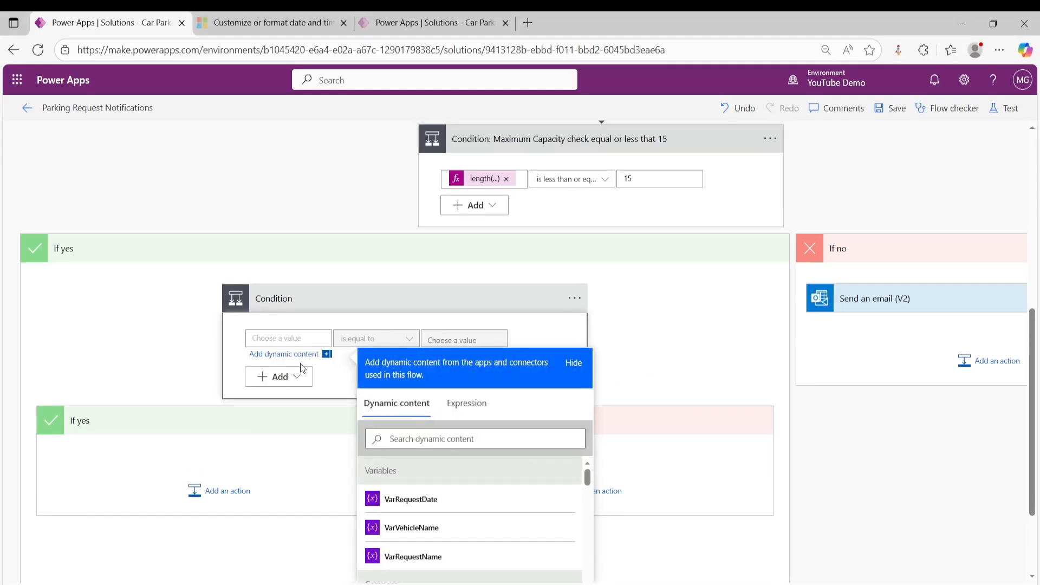
{"action": "left_click", "coordinate": [467, 403]}
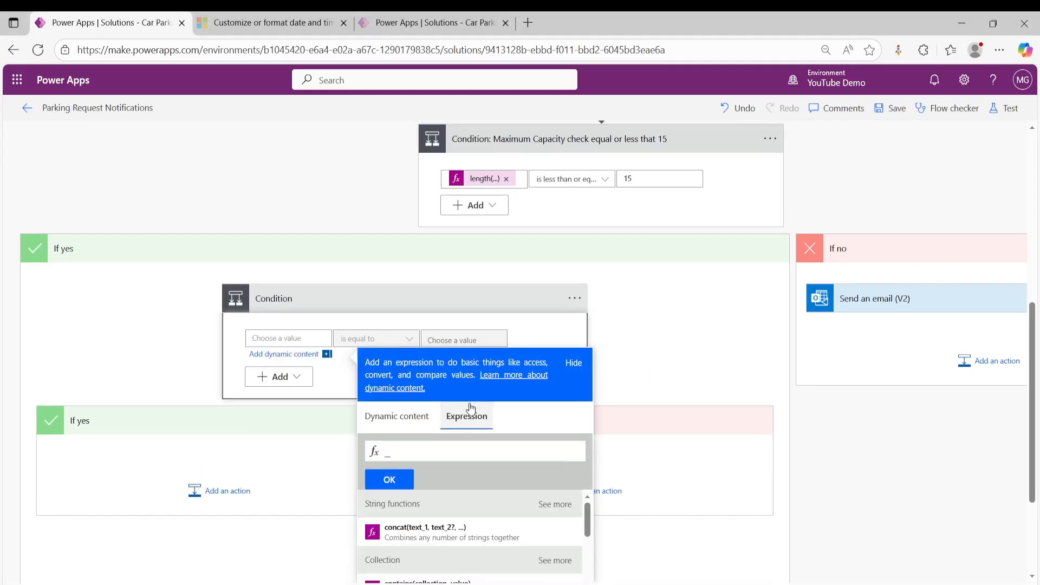
{"action": "key", "text": "ctrl+v"}
{"action": "left_click", "coordinate": [390, 479]}
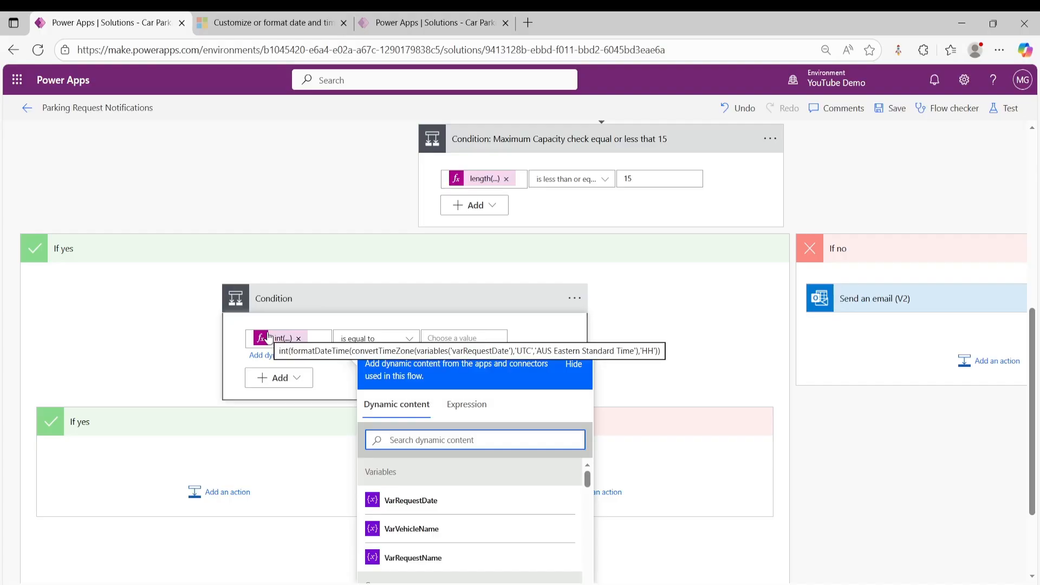
{"action": "left_click", "coordinate": [401, 346]}
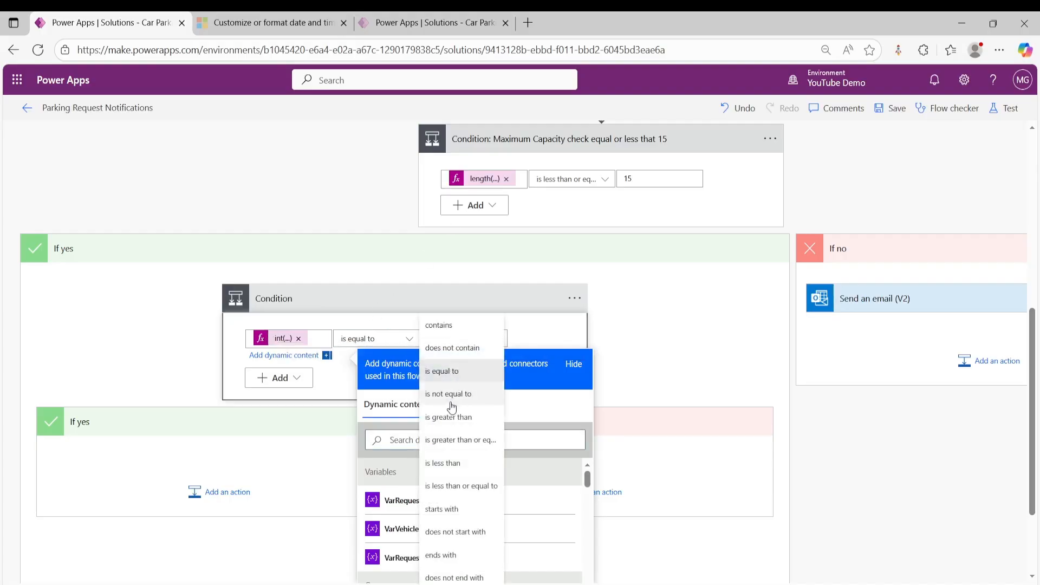
{"action": "left_click", "coordinate": [455, 463]}
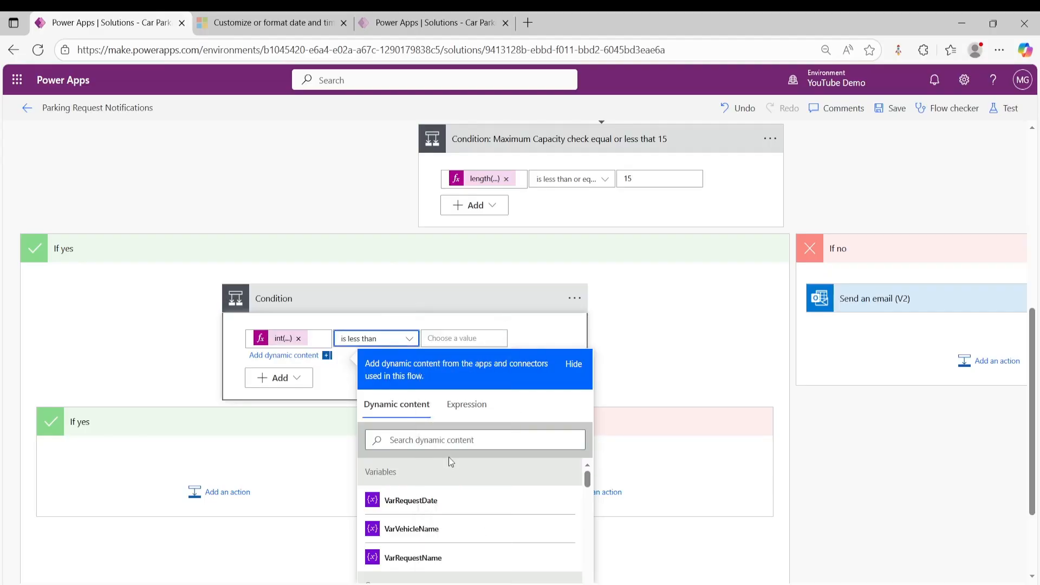
{"action": "left_click", "coordinate": [461, 337]}
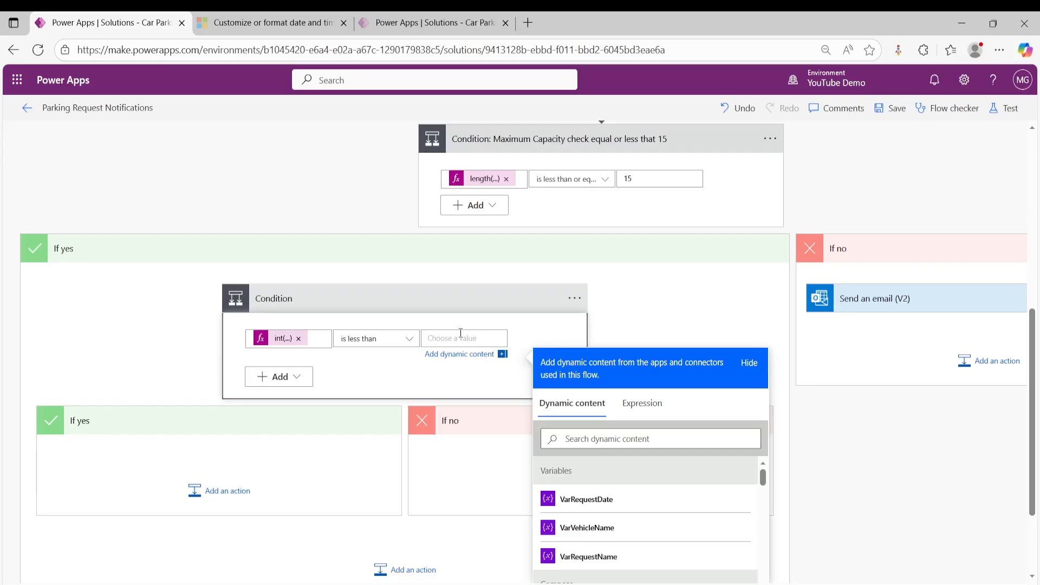
{"action": "type", "text": "17"}
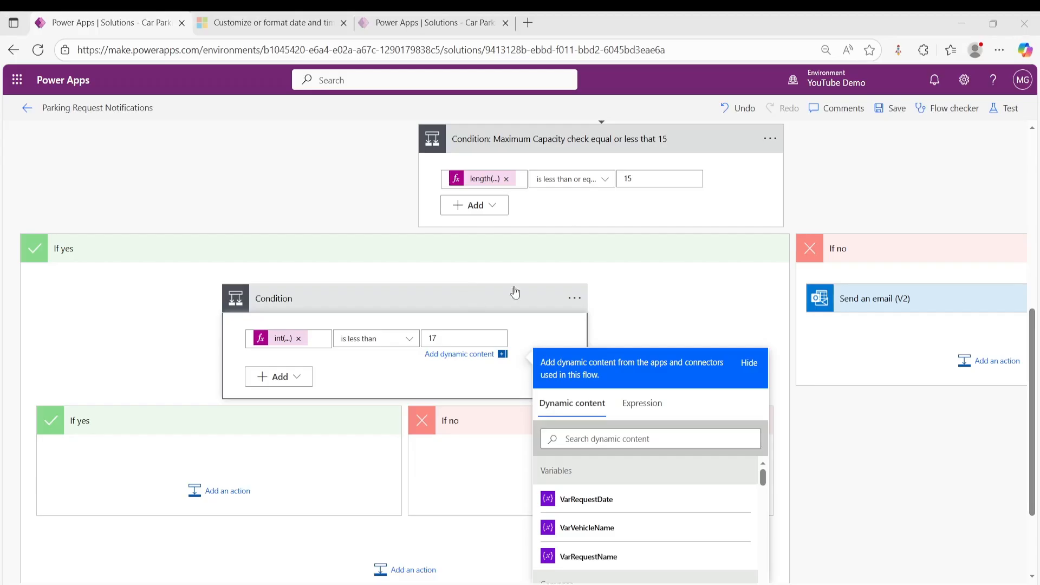
{"action": "left_click", "coordinate": [680, 290]}
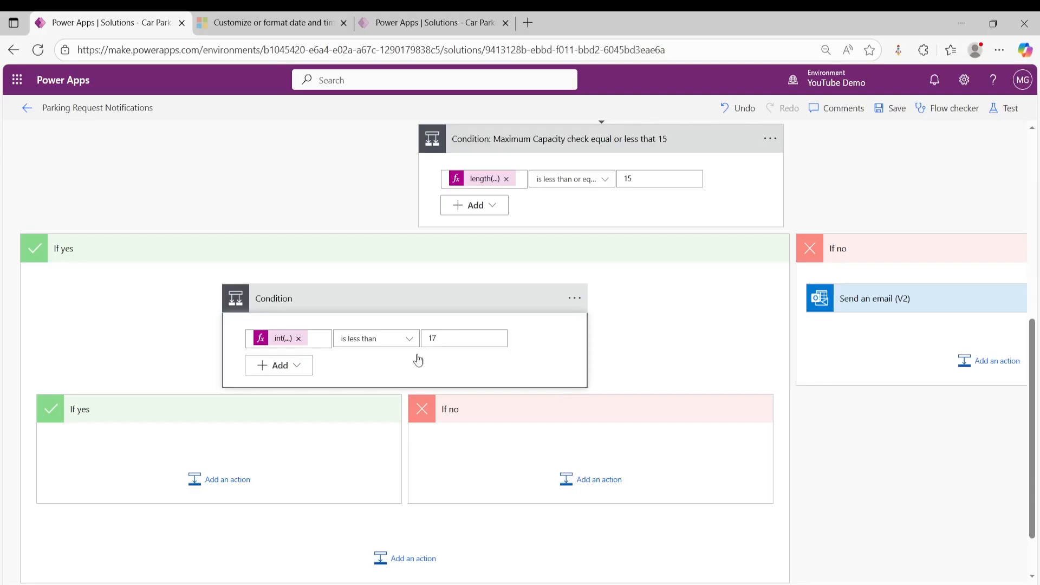
- Add a Send an email (V2) action to the If no branch of the nested condition
{"action": "left_click", "coordinate": [596, 479]}
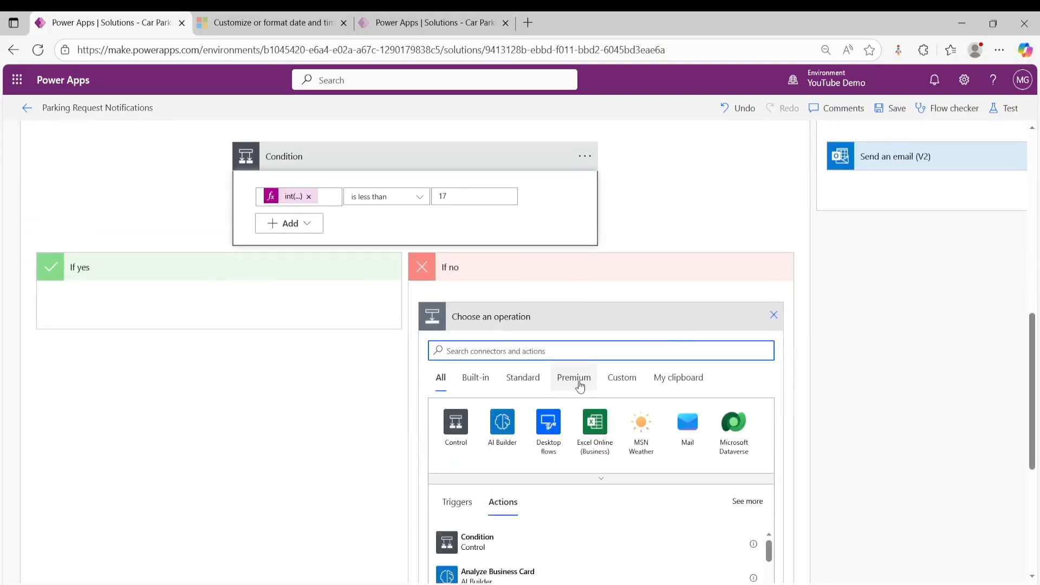
{"action": "type", "text": "send"}
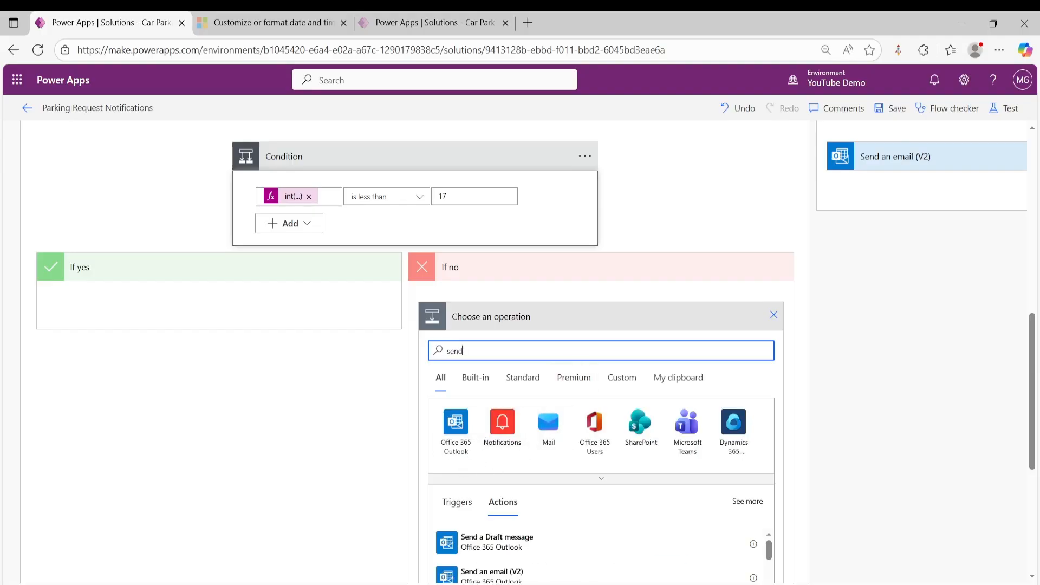
{"action": "left_click", "coordinate": [512, 573]}
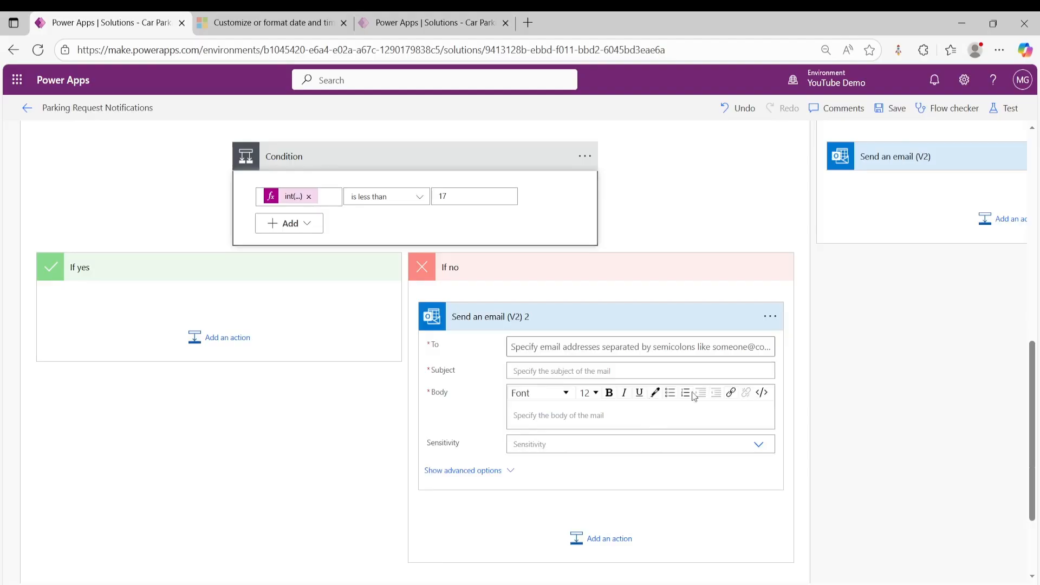
{"action": "left_click", "coordinate": [539, 347]}
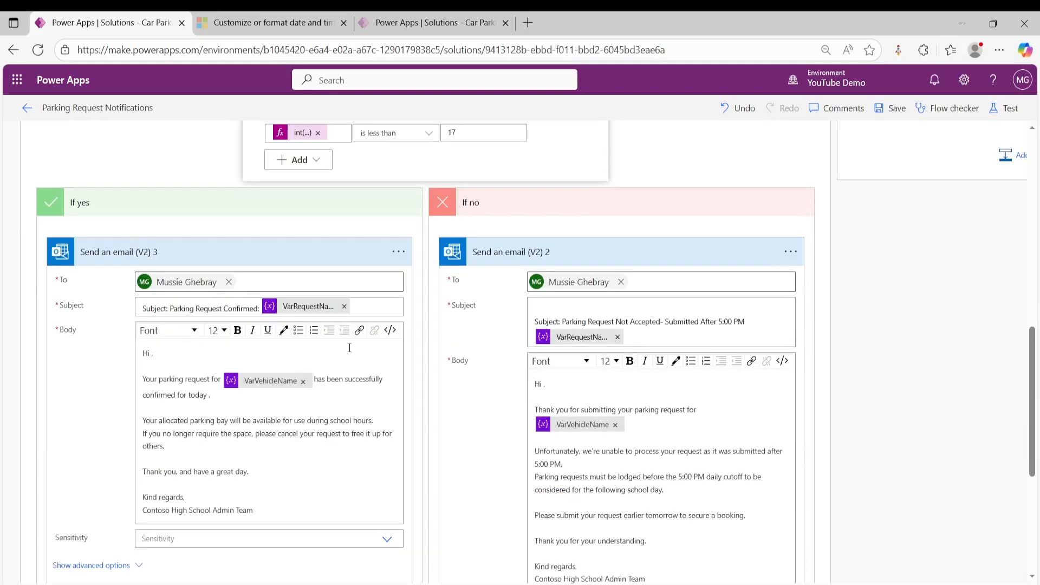
- Review the capacity check, the nested condition and the contents of the two emails in its If yes and If no branches
{"action": "scroll", "coordinate": [342, 350], "scroll_direction": "up", "scroll_amount": 1}
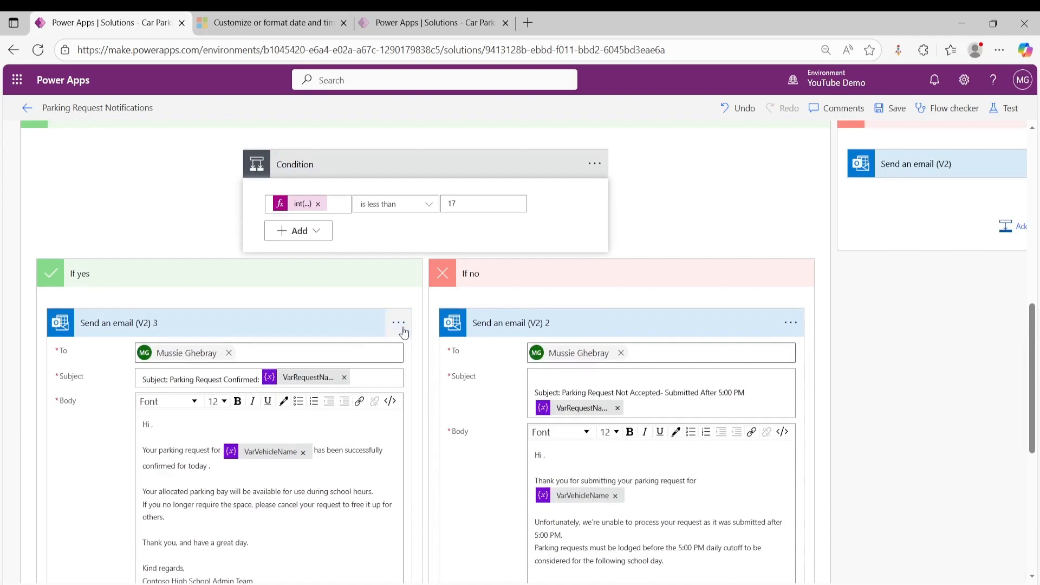
{"action": "scroll", "coordinate": [451, 326], "scroll_direction": "up", "scroll_amount": 1}
{"action": "scroll", "coordinate": [451, 327], "scroll_direction": "up", "scroll_amount": 3}
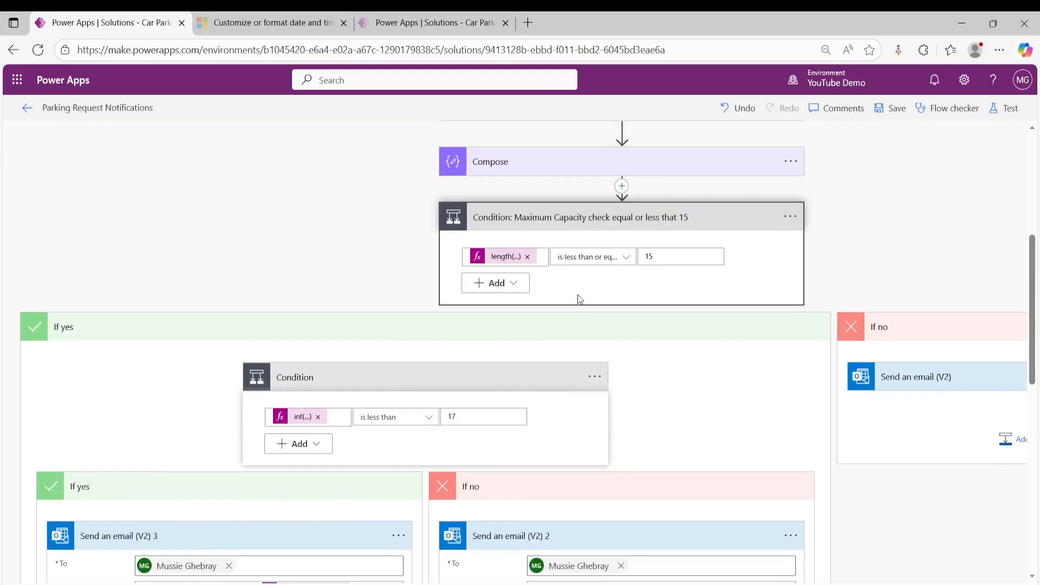
{"action": "scroll", "coordinate": [301, 356], "scroll_direction": "down", "scroll_amount": 1}
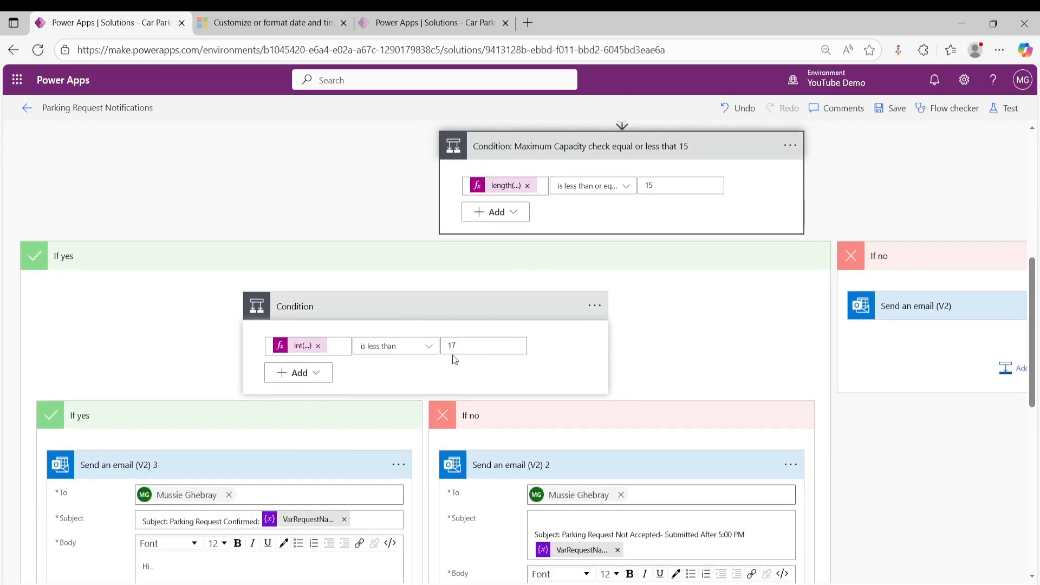
{"action": "scroll", "coordinate": [418, 359], "scroll_direction": "down", "scroll_amount": 3}
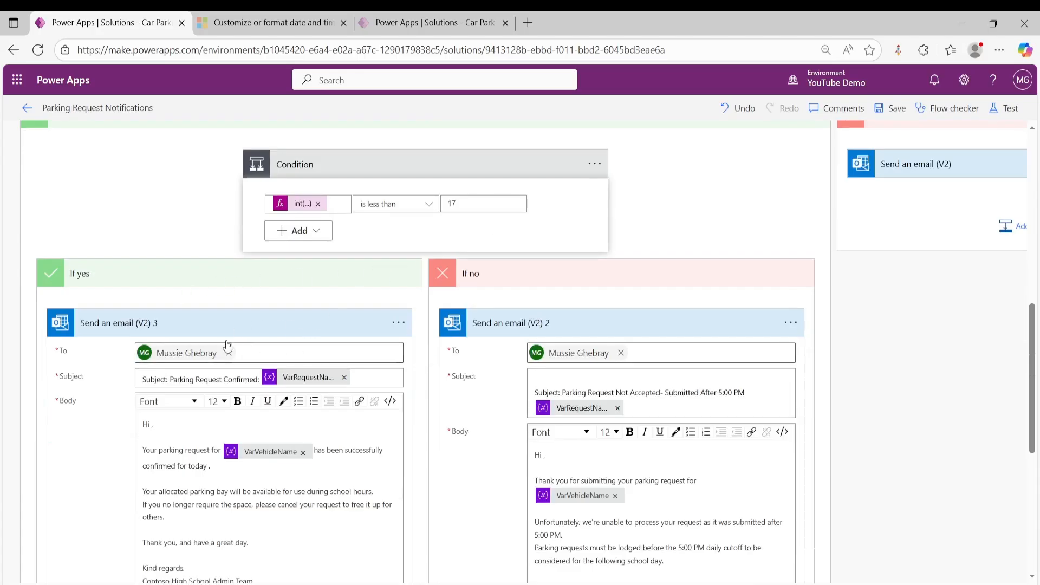
{"action": "scroll", "coordinate": [242, 320], "scroll_direction": "down", "scroll_amount": 3}
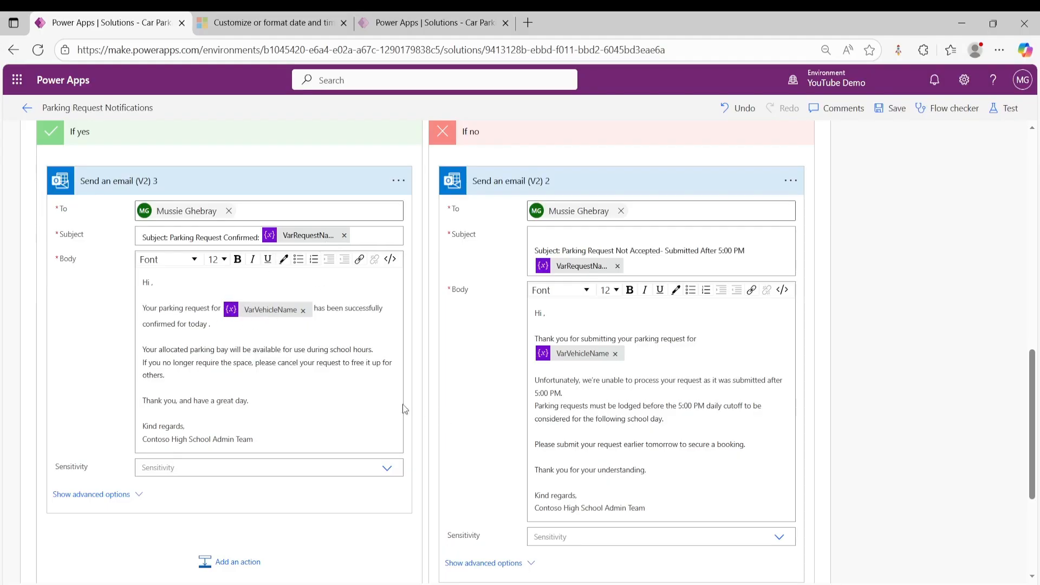
{"action": "scroll", "coordinate": [402, 407], "scroll_direction": "up", "scroll_amount": 1}
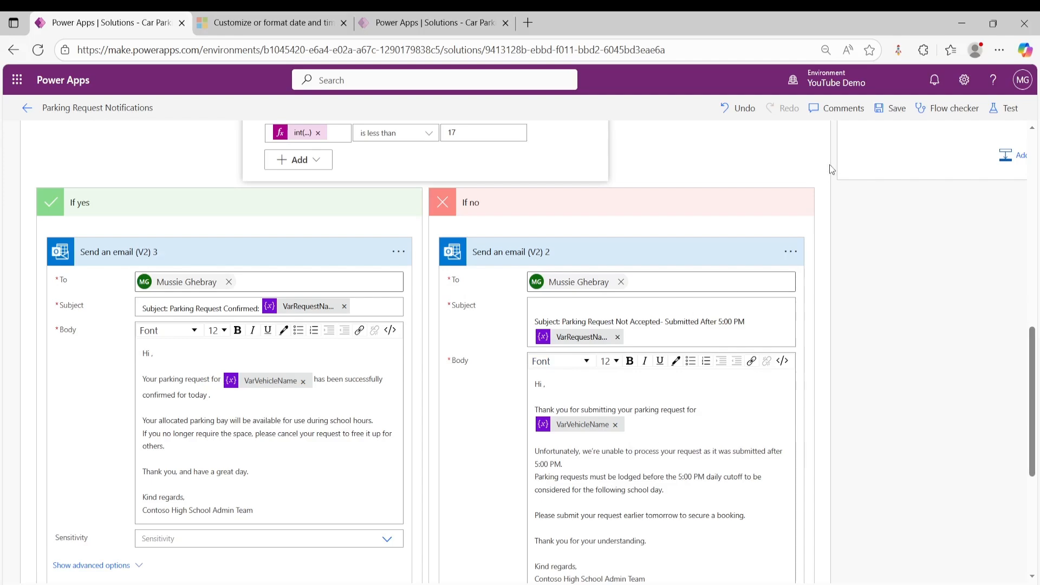
- Save the Parking Request Notifications flow and start a manual test of it
{"action": "left_click", "coordinate": [891, 110]}
{"action": "left_click", "coordinate": [1006, 109]}
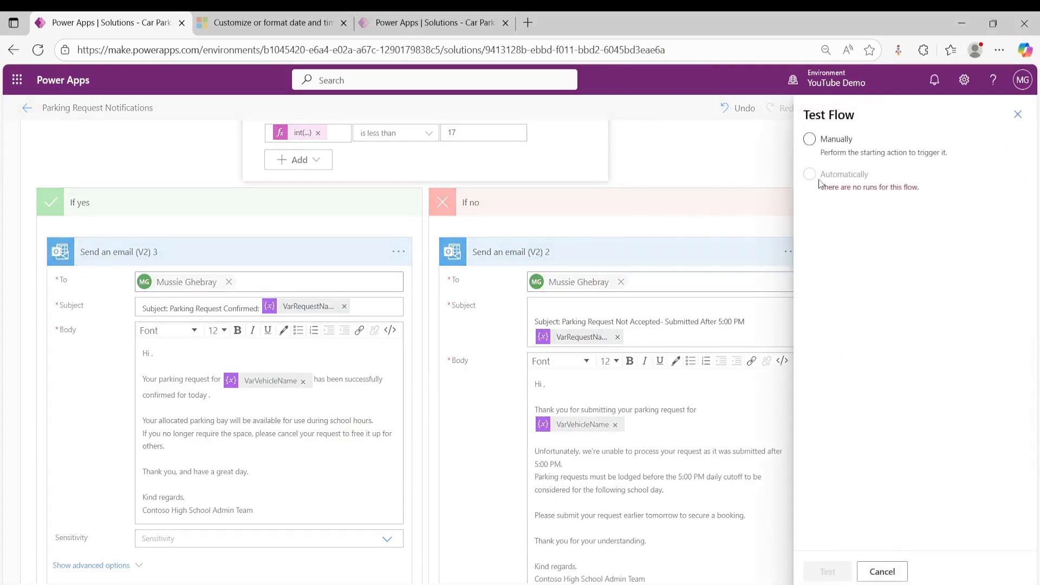
{"action": "left_click", "coordinate": [810, 140]}
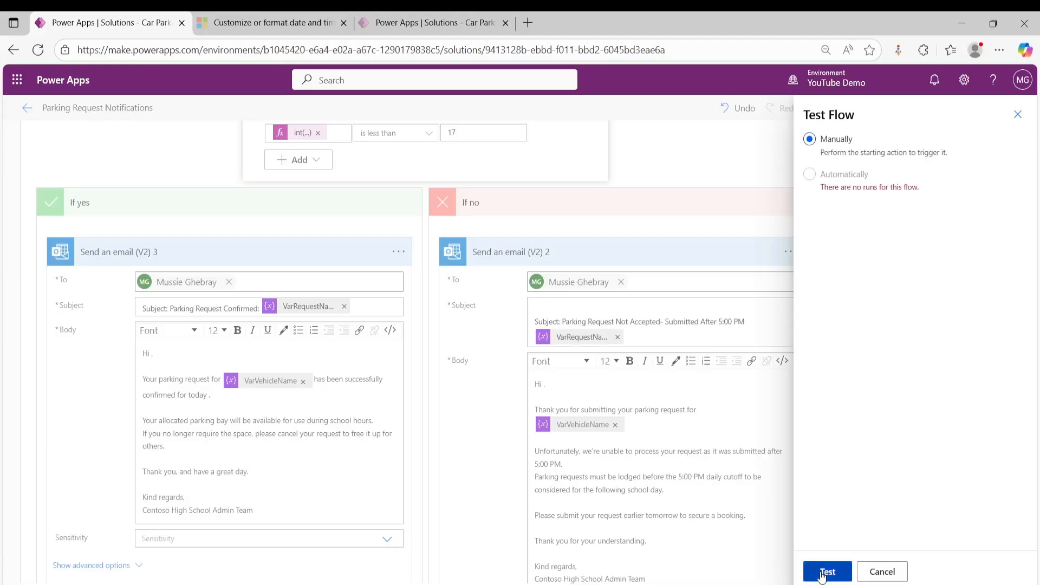
{"action": "left_click", "coordinate": [826, 572]}
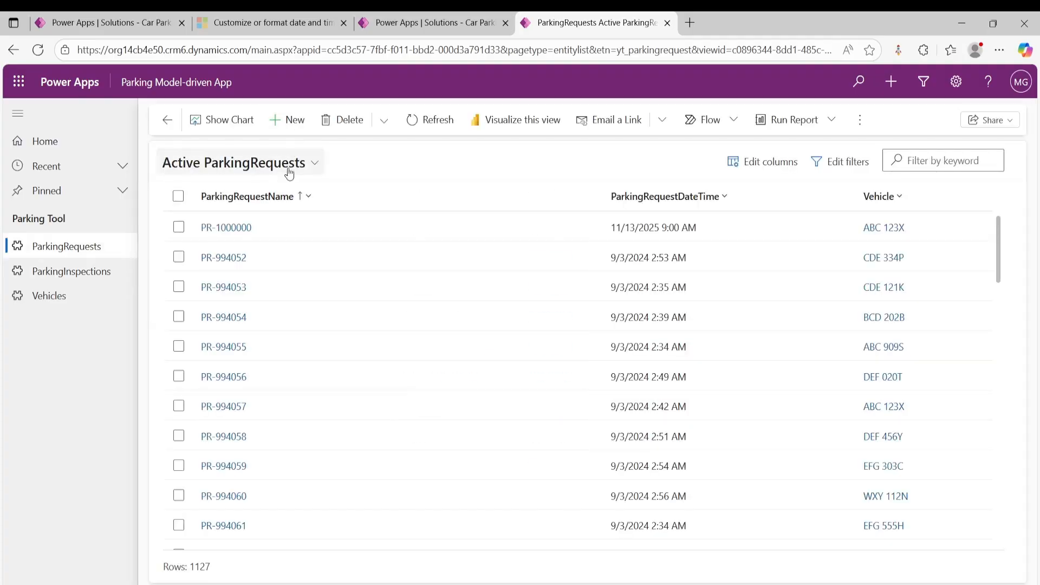
- In the Parking Model-driven App, show Active ParkingRequests Today and create a new request for vehicle 144PPP
{"action": "left_click", "coordinate": [309, 166]}
{"action": "left_click", "coordinate": [293, 249]}
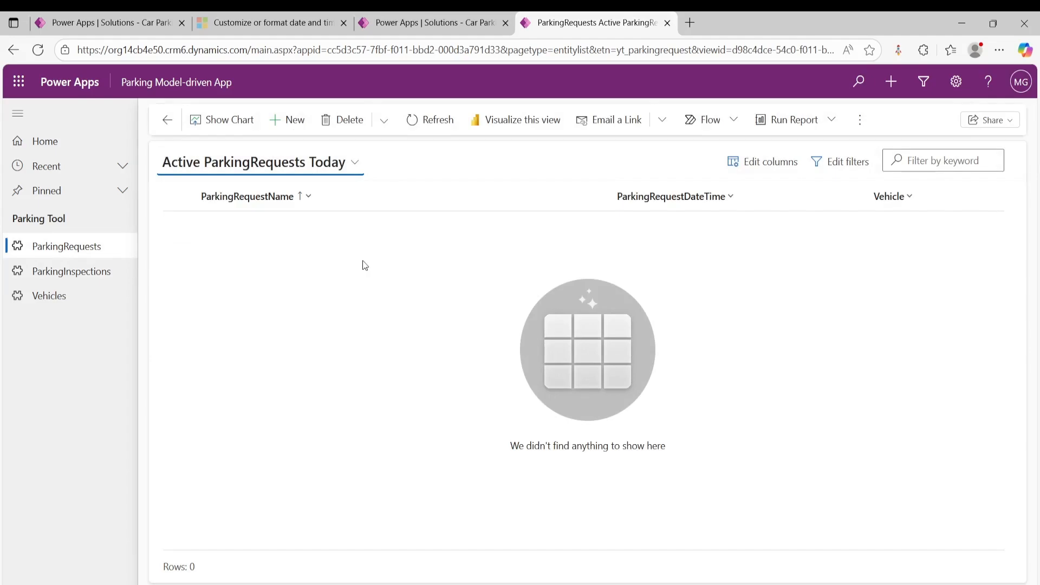
{"action": "left_click", "coordinate": [288, 122]}
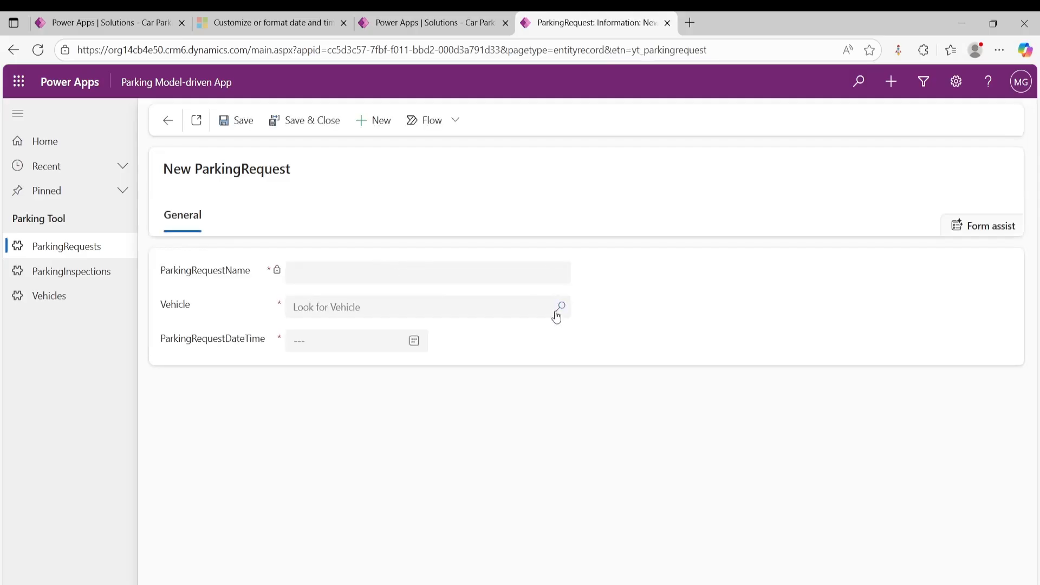
{"action": "left_click", "coordinate": [557, 314]}
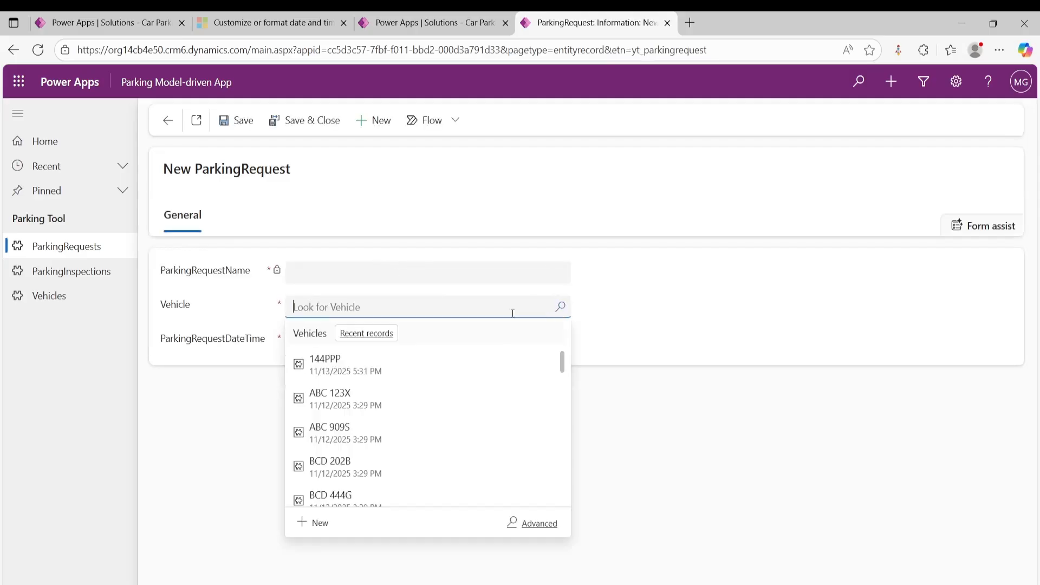
{"action": "left_click", "coordinate": [332, 372]}
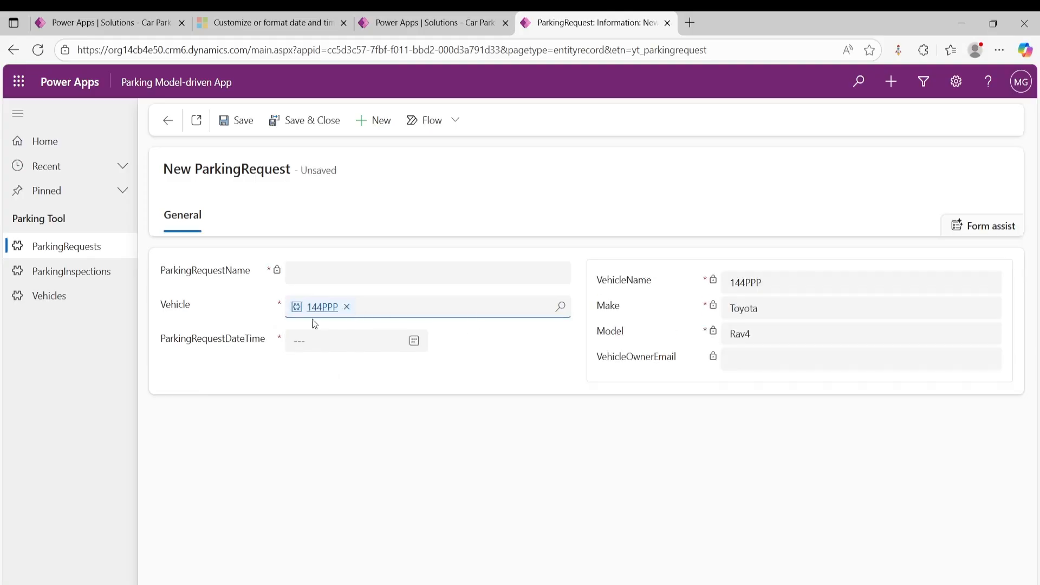
- Set the parking request's date and time to 11/18/2025 12:30 PM, and save and close the record
{"action": "left_click", "coordinate": [414, 340]}
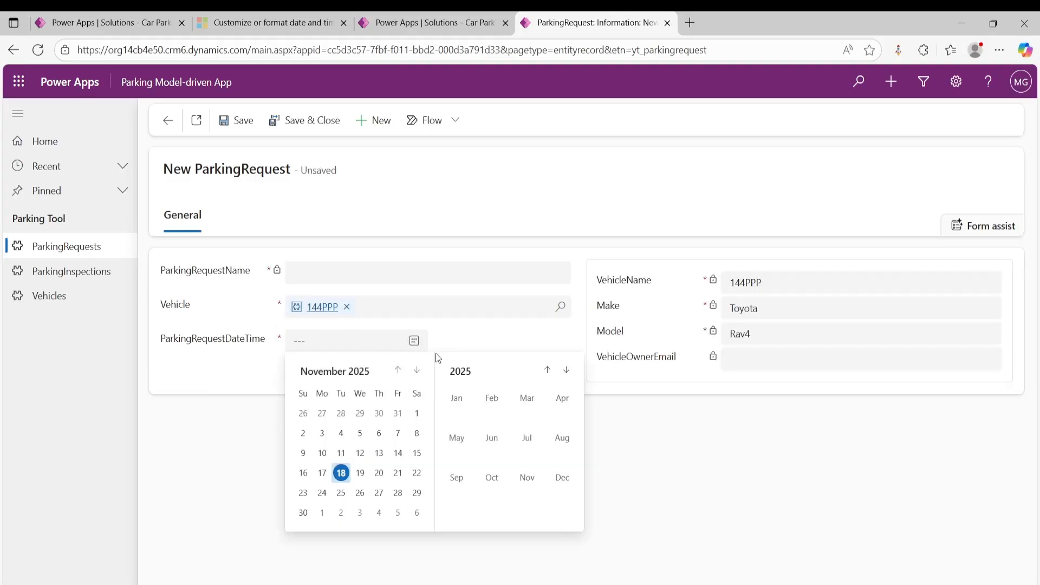
{"action": "left_click", "coordinate": [341, 473]}
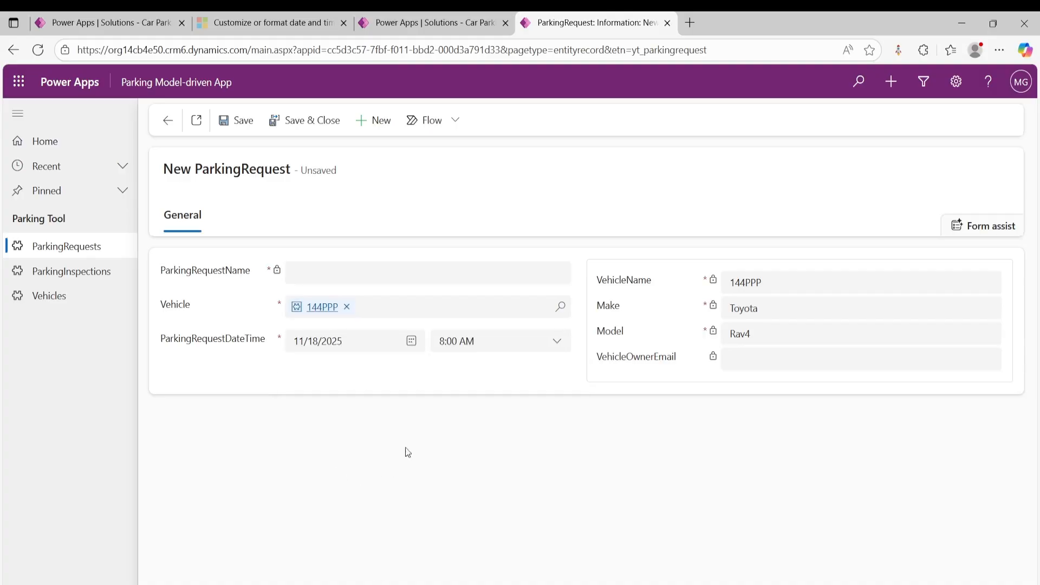
{"action": "left_click", "coordinate": [544, 342]}
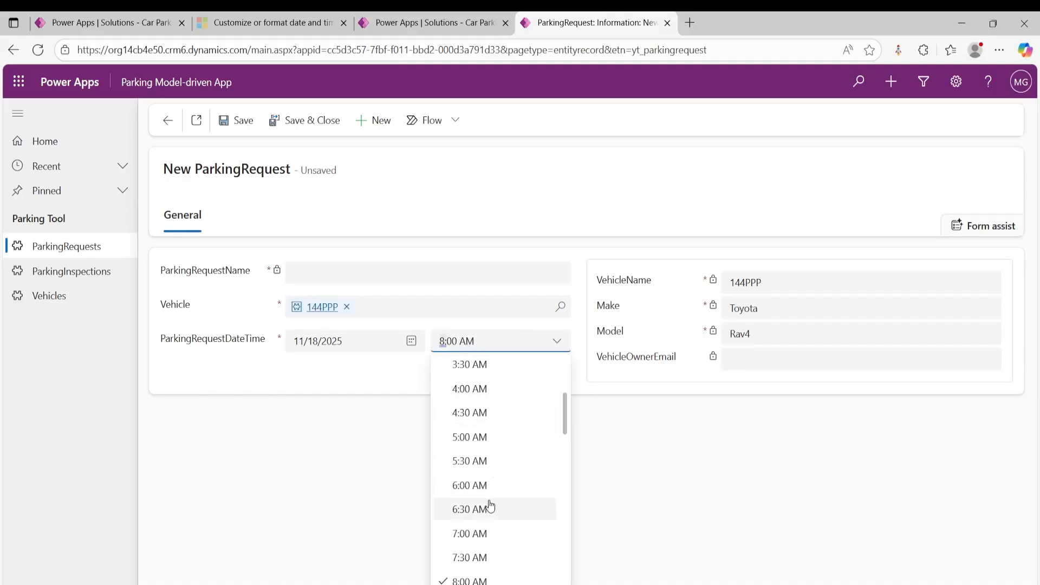
{"action": "scroll", "coordinate": [489, 507], "scroll_direction": "down", "scroll_amount": 1}
{"action": "scroll", "coordinate": [491, 527], "scroll_direction": "down", "scroll_amount": 3}
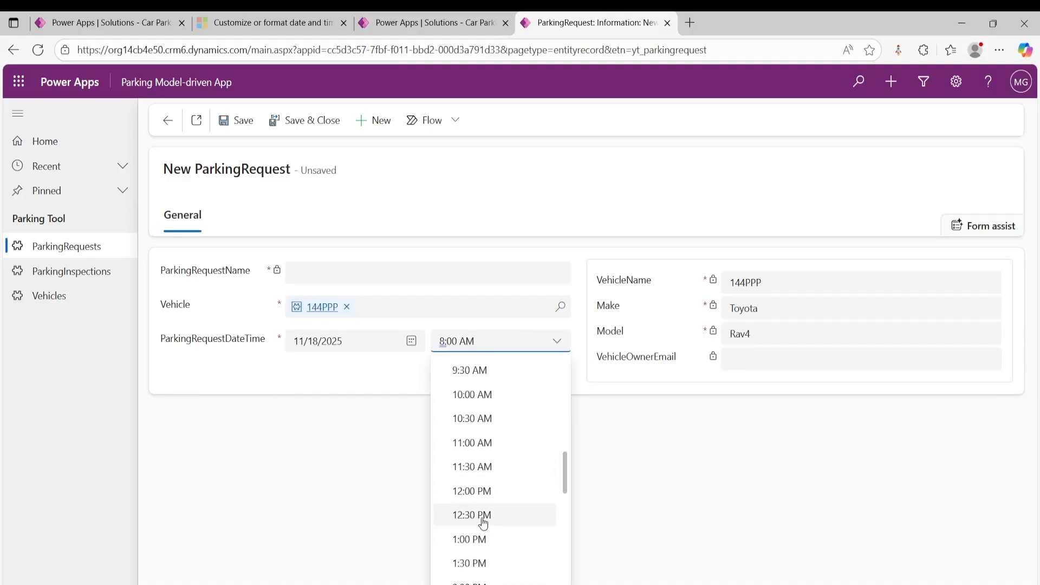
{"action": "left_click", "coordinate": [483, 516]}
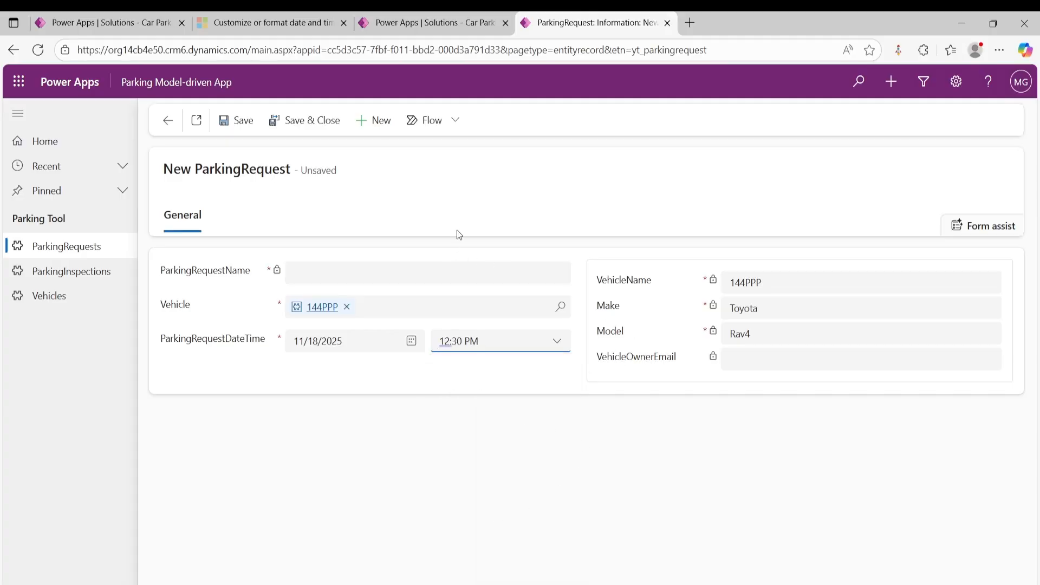
{"action": "left_click", "coordinate": [318, 120]}
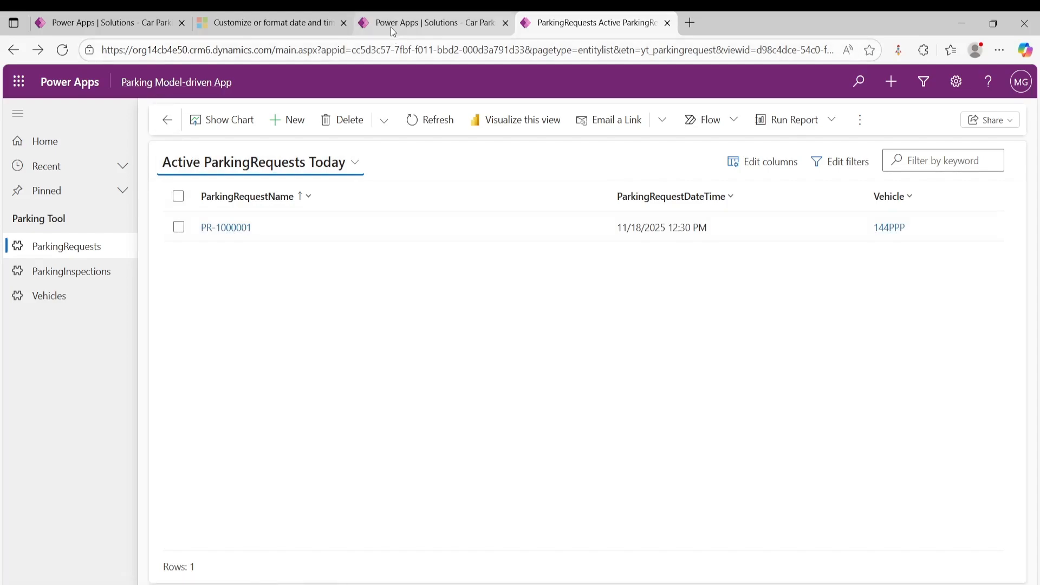
- Return to the flow's test run and examine the inputs and outputs of the Parking request table trigger
{"action": "left_click", "coordinate": [161, 23]}
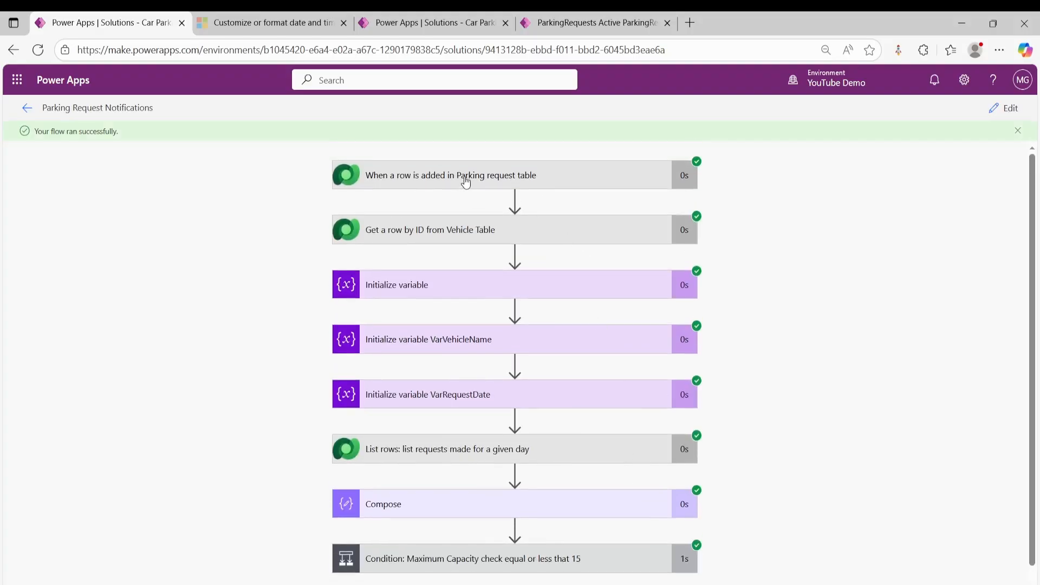
{"action": "left_click", "coordinate": [466, 183]}
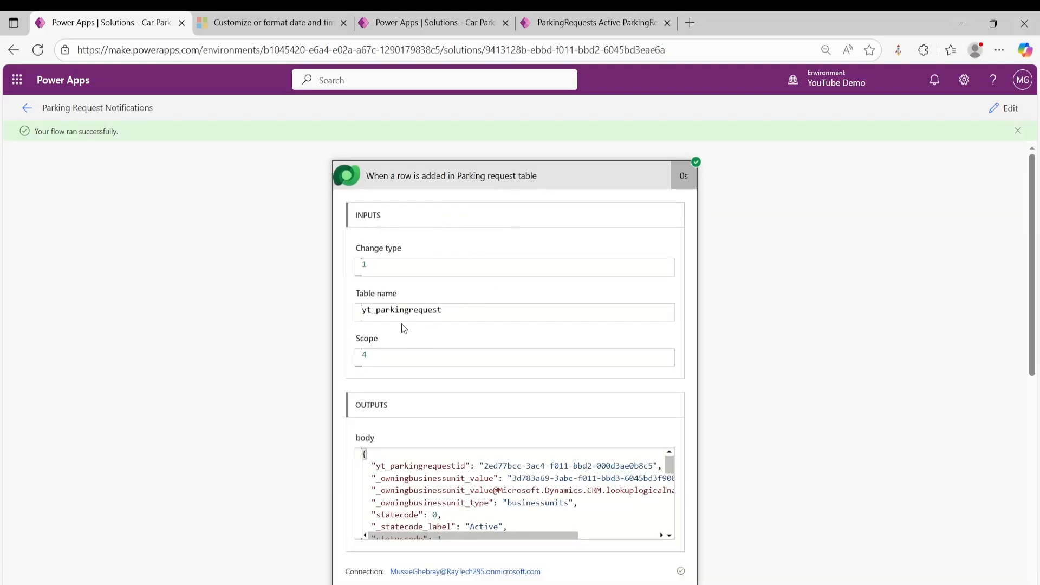
{"action": "scroll", "coordinate": [430, 343], "scroll_direction": "down", "scroll_amount": 3}
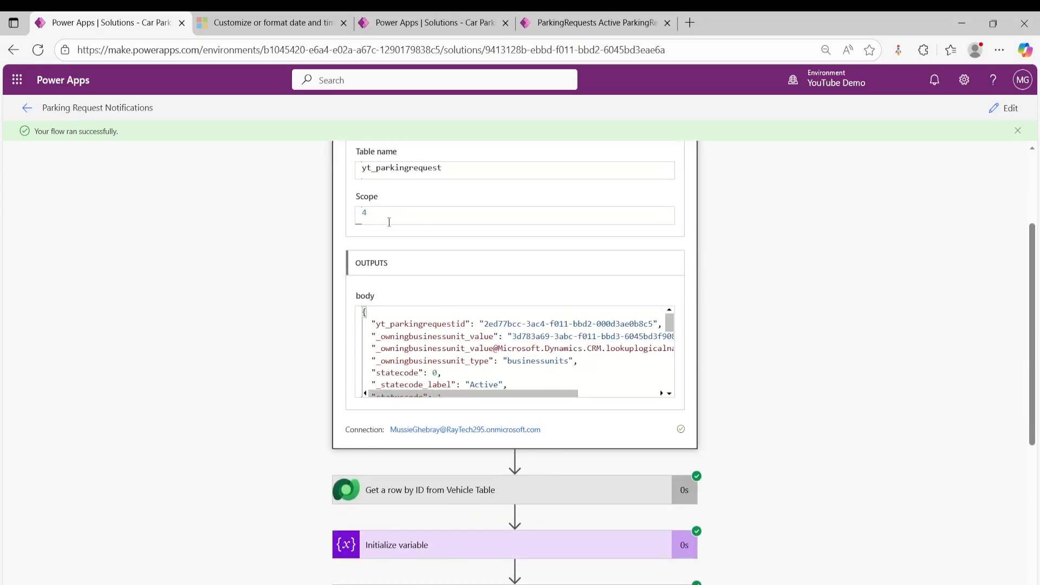
{"action": "scroll", "coordinate": [483, 264], "scroll_direction": "down", "scroll_amount": 3}
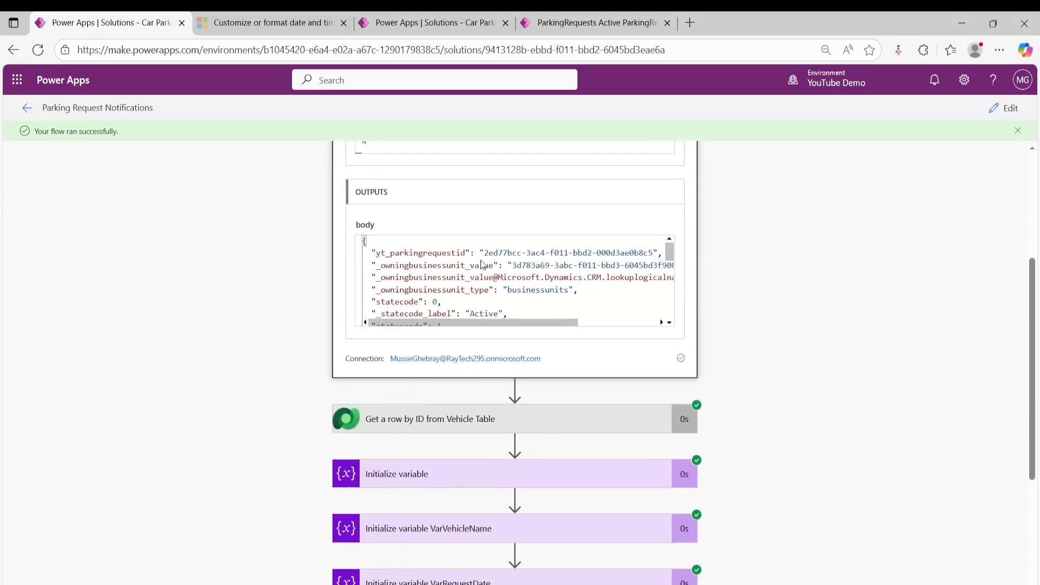
- Examine the run results of the action listing requests for a given day and of the Compose action
{"action": "scroll", "coordinate": [487, 358], "scroll_direction": "down", "scroll_amount": 3}
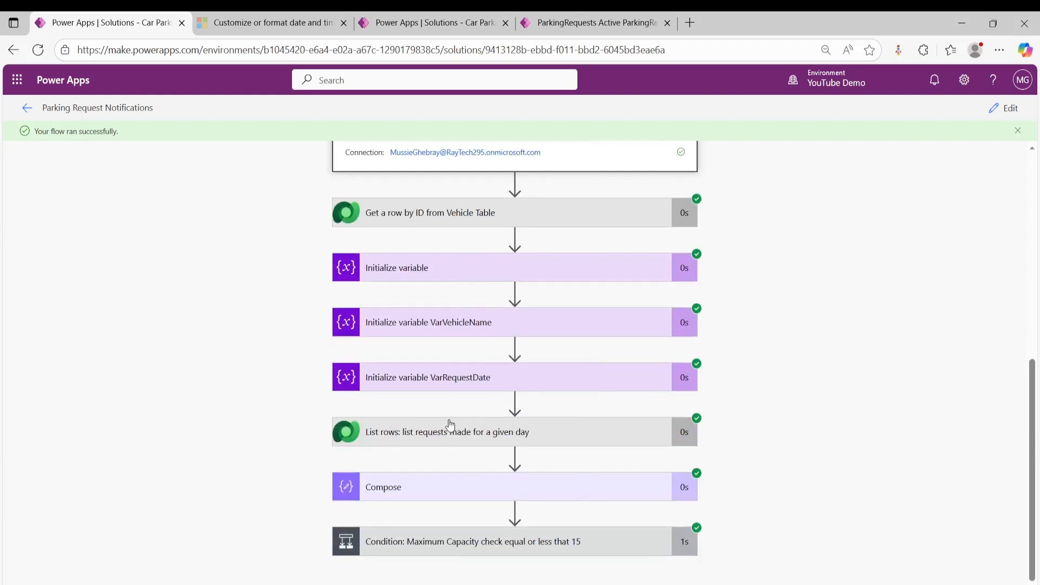
{"action": "left_click", "coordinate": [501, 432]}
{"action": "left_click", "coordinate": [514, 487]}
{"action": "scroll", "coordinate": [562, 415], "scroll_direction": "down", "scroll_amount": 3}
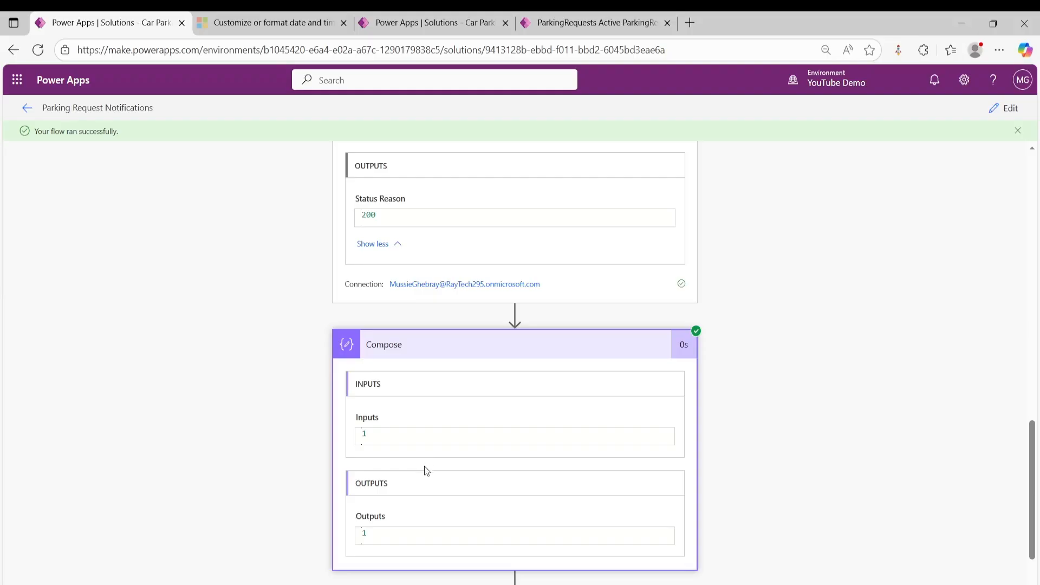
{"action": "scroll", "coordinate": [380, 464], "scroll_direction": "down", "scroll_amount": 1}
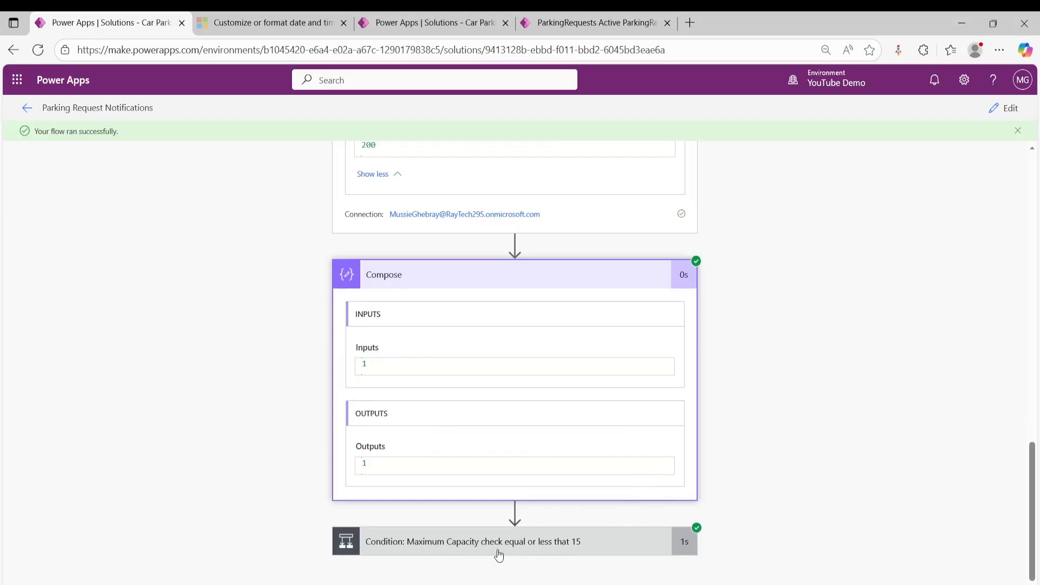
- Check the expression results of the maximum capacity condition and of the condition nested in its yes branch
{"action": "left_click", "coordinate": [513, 541]}
{"action": "scroll", "coordinate": [520, 486], "scroll_direction": "down", "scroll_amount": 3}
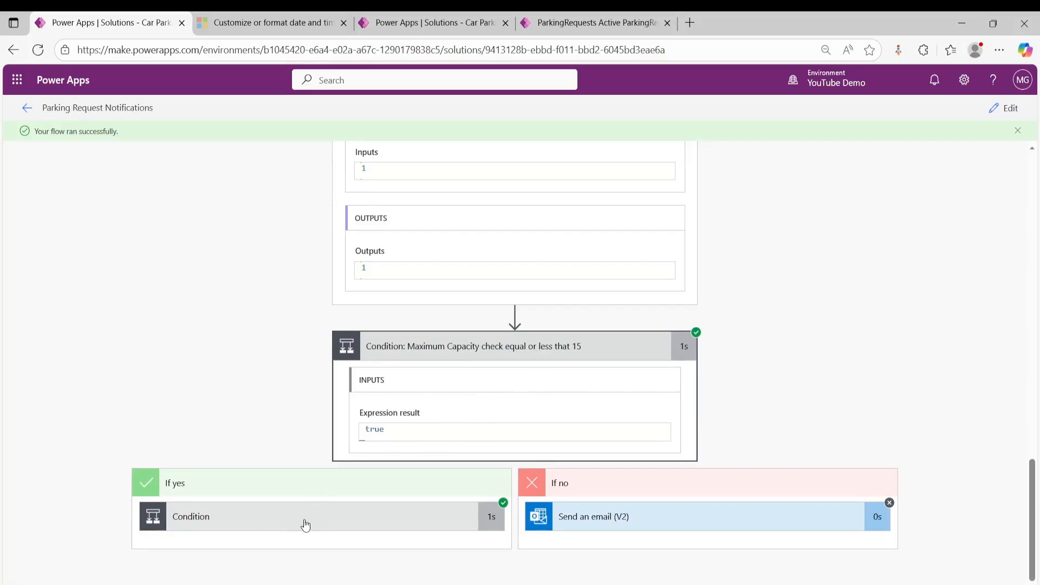
{"action": "left_click", "coordinate": [274, 517]}
{"action": "scroll", "coordinate": [351, 428], "scroll_direction": "down", "scroll_amount": 1}
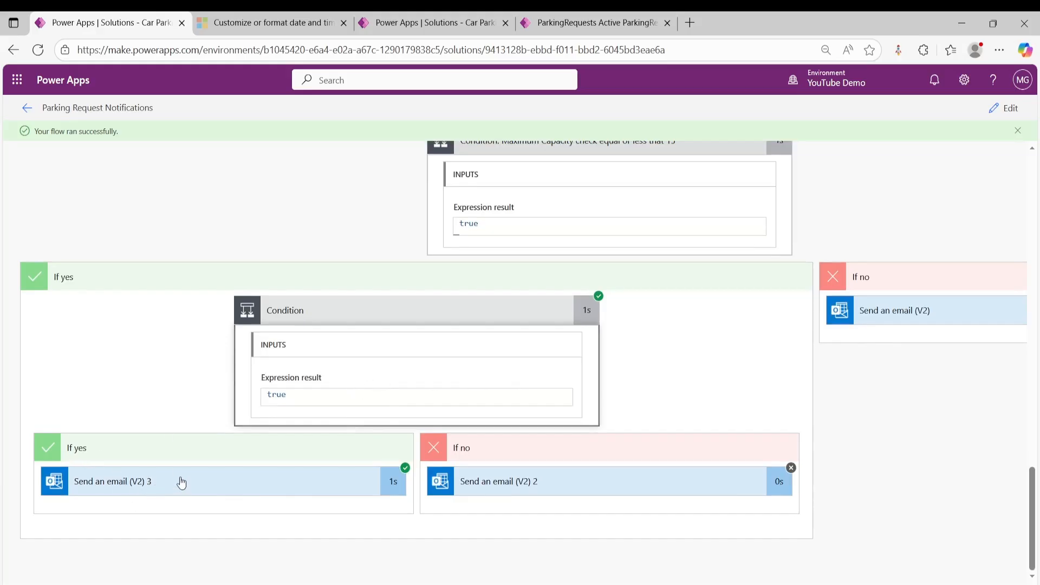
- Examine the subject and body of the email sent in the nested yes branch, checking them against the app's parking request list
{"action": "left_click", "coordinate": [181, 482]}
{"action": "scroll", "coordinate": [249, 404], "scroll_direction": "down", "scroll_amount": 5}
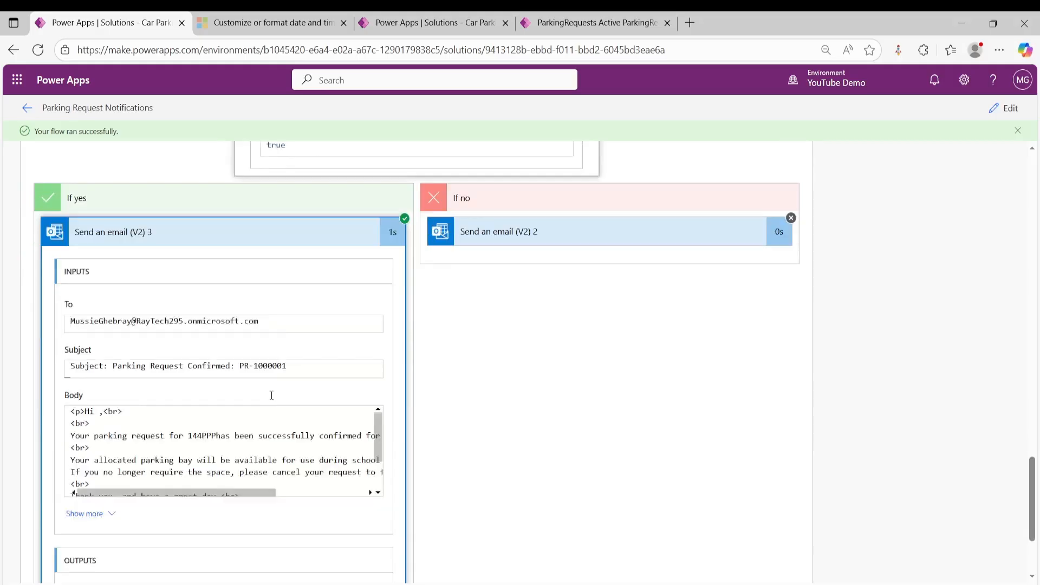
{"action": "scroll", "coordinate": [227, 398], "scroll_direction": "down", "scroll_amount": 1}
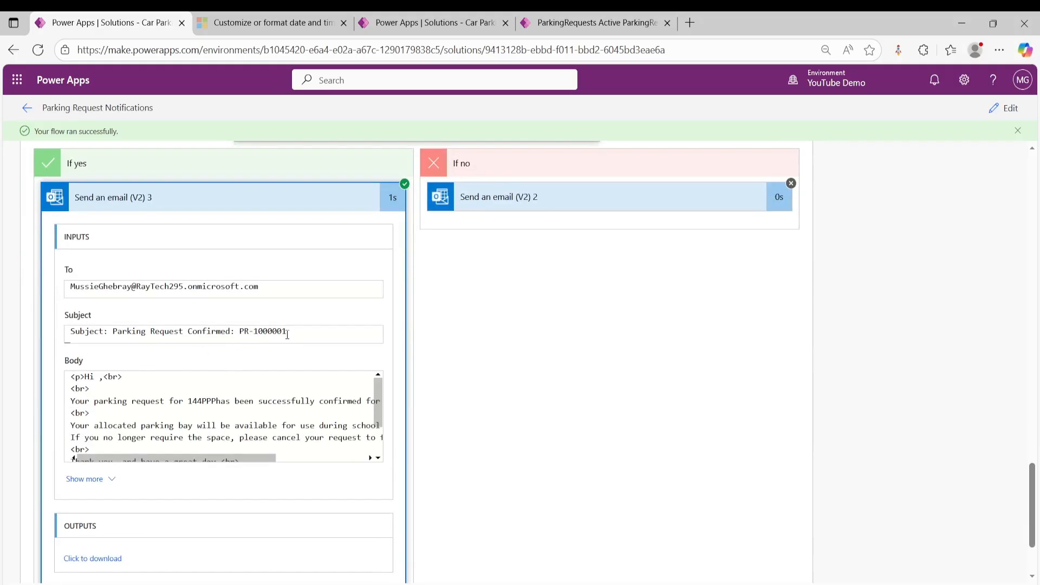
{"action": "left_click", "coordinate": [593, 22]}
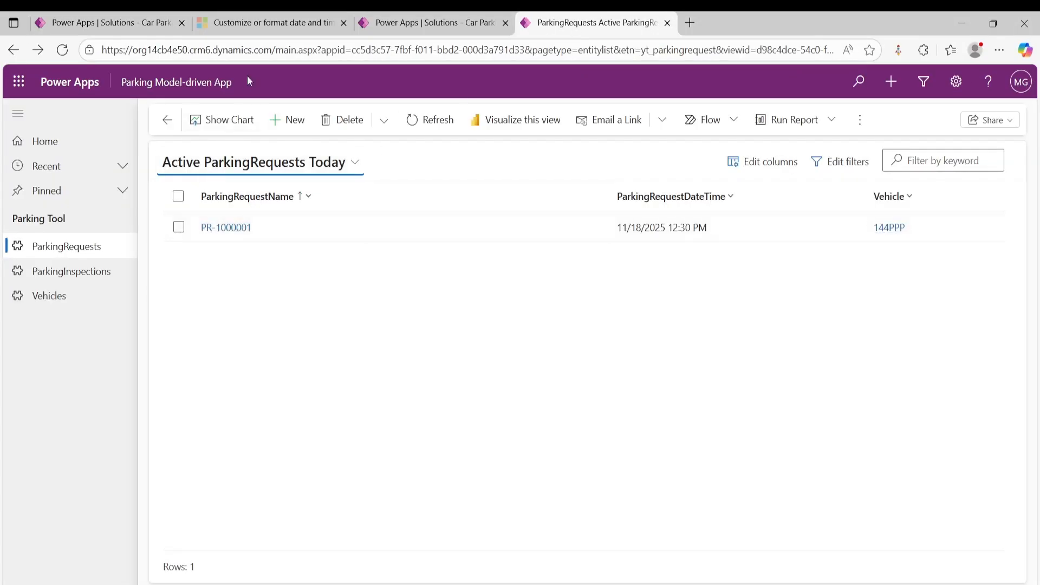
{"action": "left_click", "coordinate": [263, 24]}
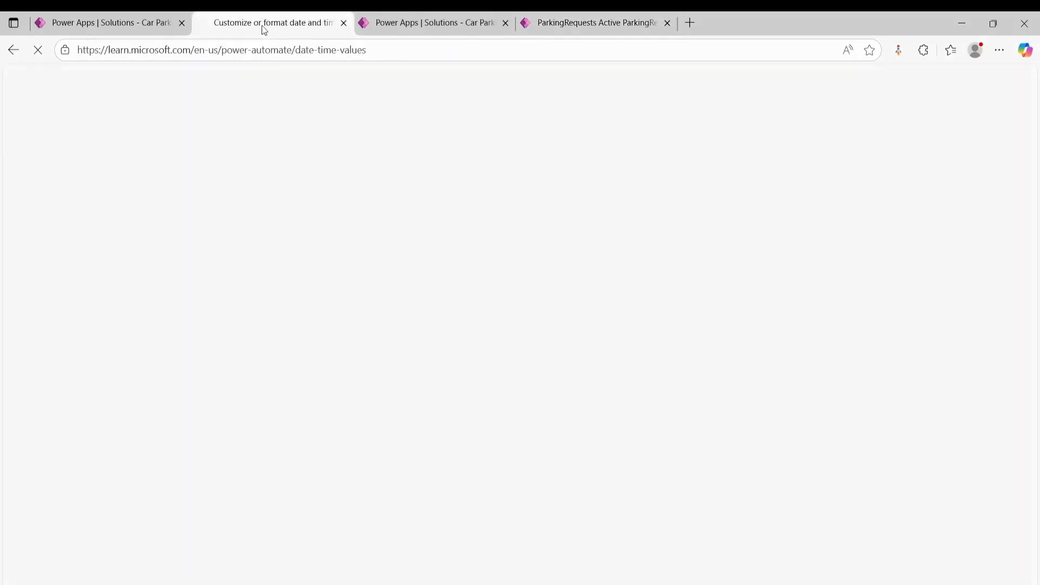
{"action": "left_click", "coordinate": [127, 24]}
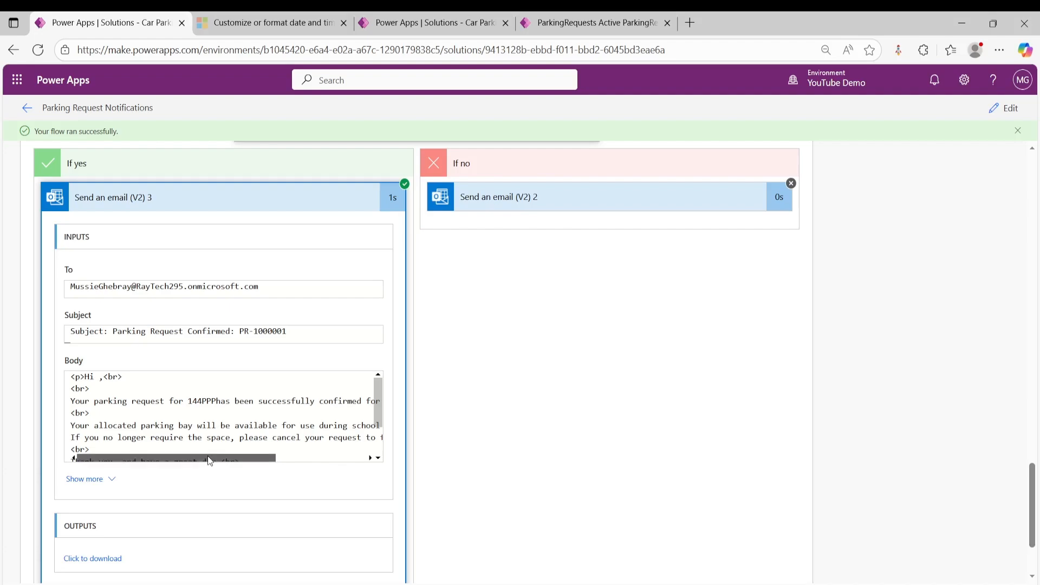
{"action": "left_click_drag", "start_coordinate": [210, 460], "coordinate": [270, 461]}
{"action": "scroll", "coordinate": [317, 413], "scroll_direction": "down", "scroll_amount": 2}
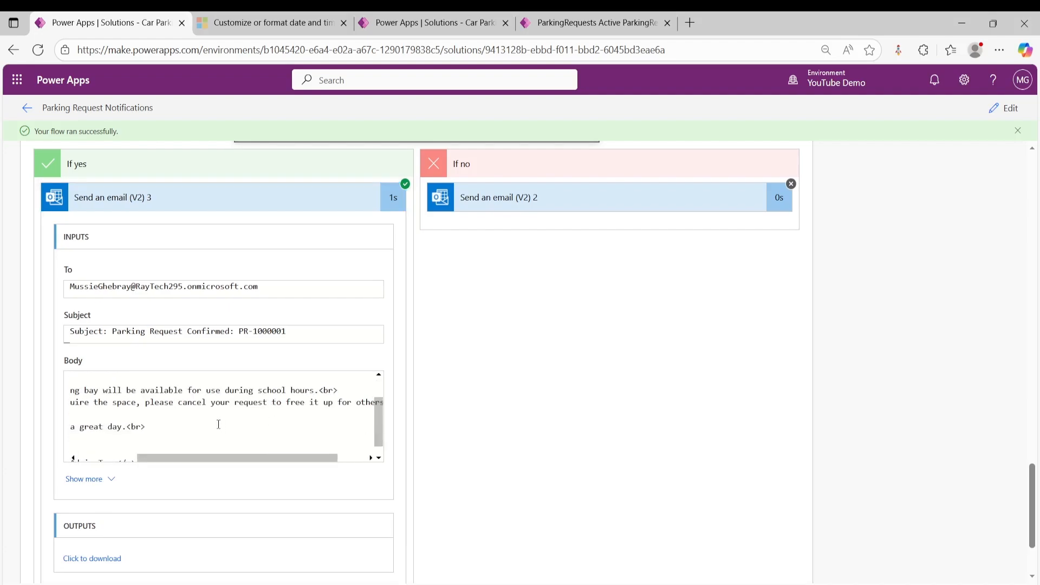
{"action": "left_click_drag", "start_coordinate": [205, 457], "coordinate": [138, 457]}
{"action": "scroll", "coordinate": [516, 351], "scroll_direction": "up", "scroll_amount": 4}
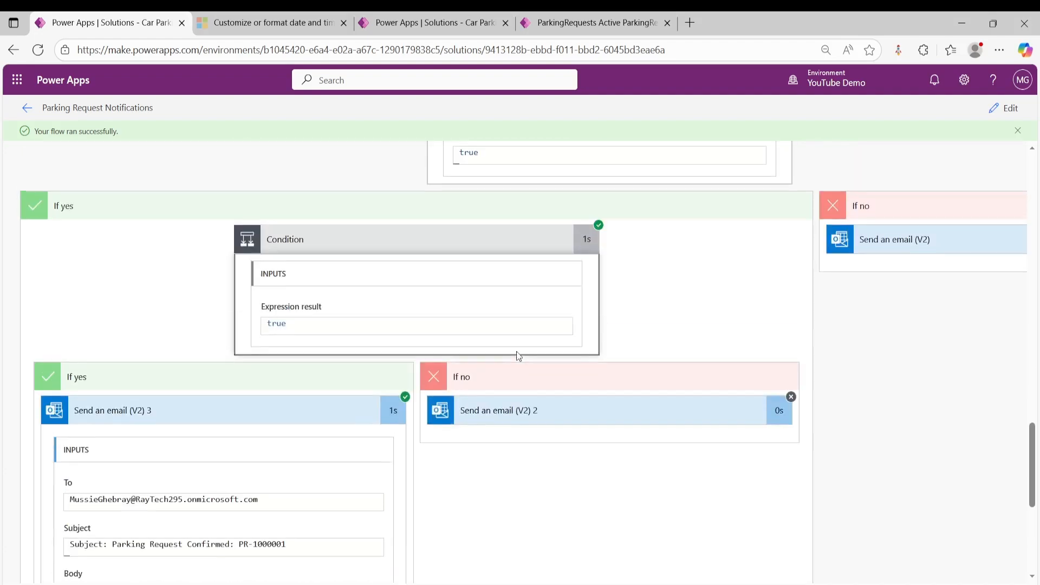
{"action": "scroll", "coordinate": [519, 355], "scroll_direction": "up", "scroll_amount": 4}
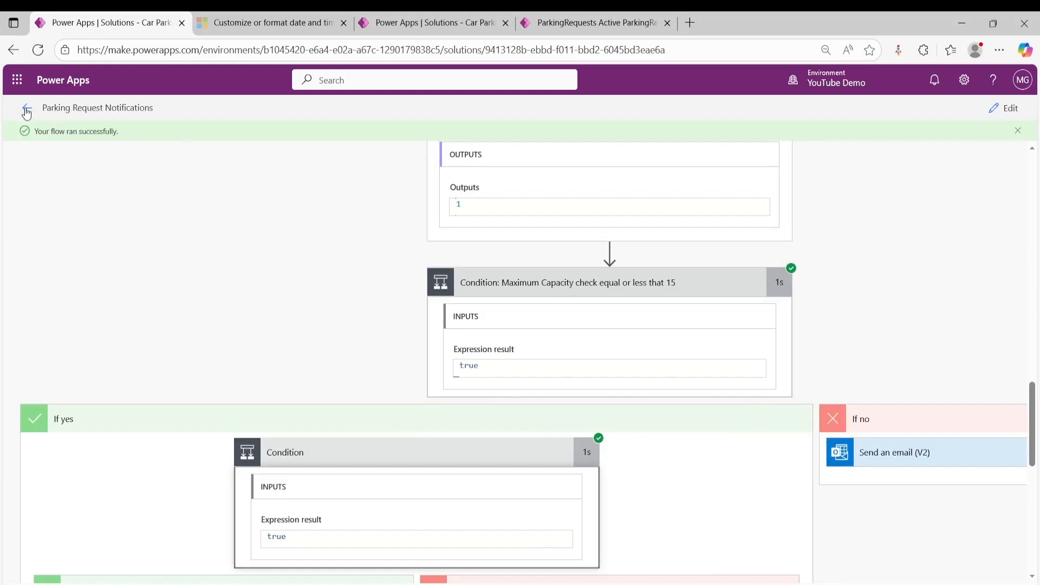
- Leave the flow run, switch to the Parking Model-driven App and start a new parking request for vehicle BCD 202B
{"action": "left_click", "coordinate": [27, 107]}
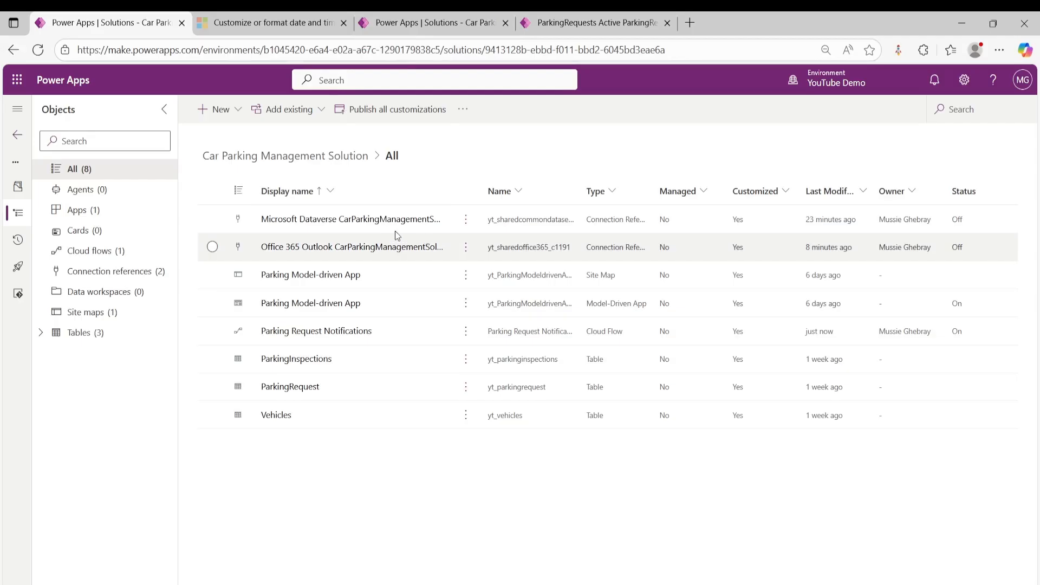
{"action": "left_click", "coordinate": [555, 22]}
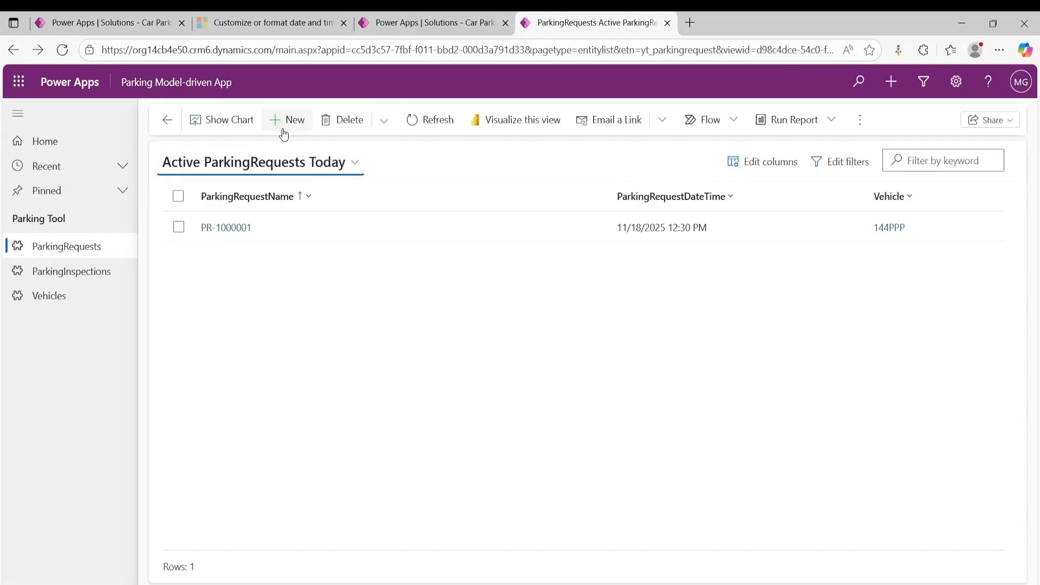
{"action": "left_click", "coordinate": [283, 131]}
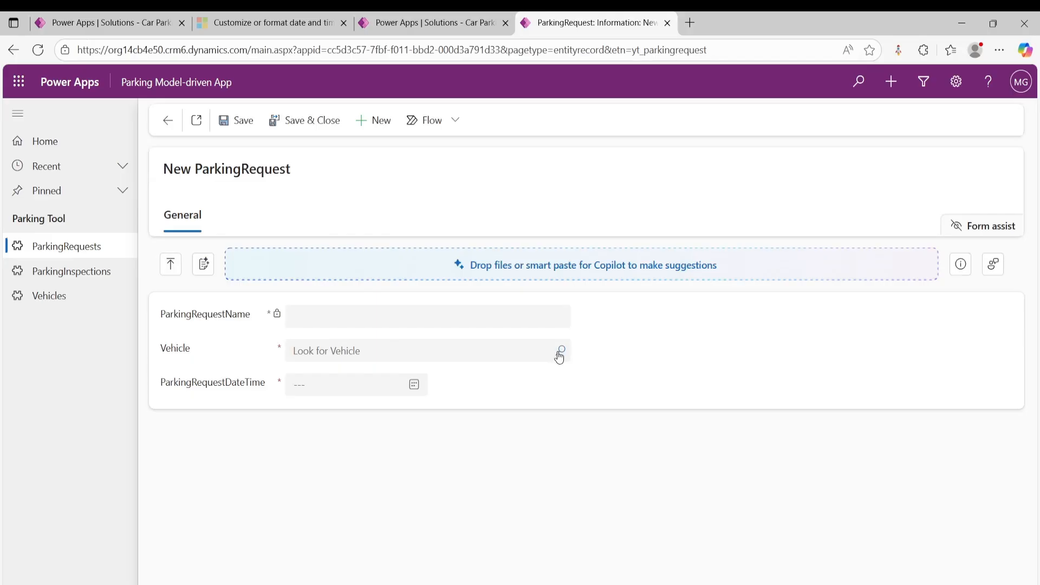
{"action": "left_click", "coordinate": [557, 355]}
{"action": "left_click", "coordinate": [352, 270]}
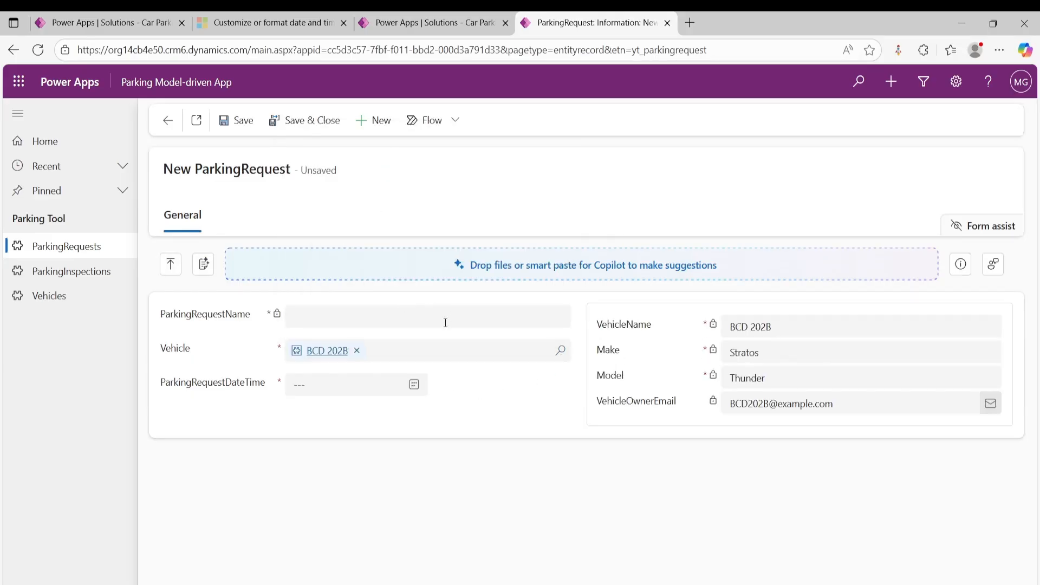
- Set the BCD 202B request's date and time to 11/18/2025 1:00 PM, and save and close the record
{"action": "left_click", "coordinate": [414, 384]}
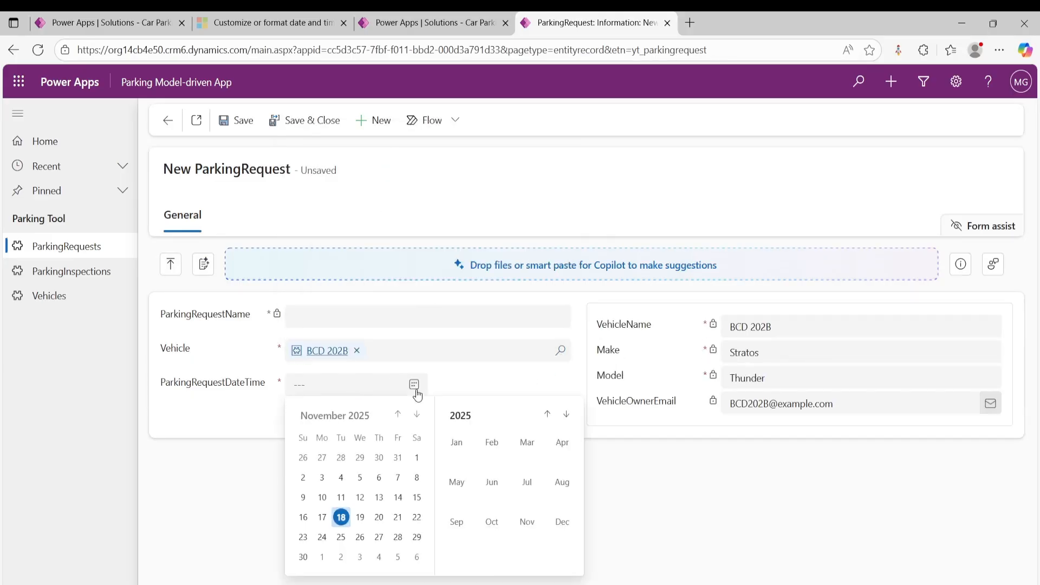
{"action": "left_click", "coordinate": [342, 518]}
{"action": "left_click", "coordinate": [557, 386]}
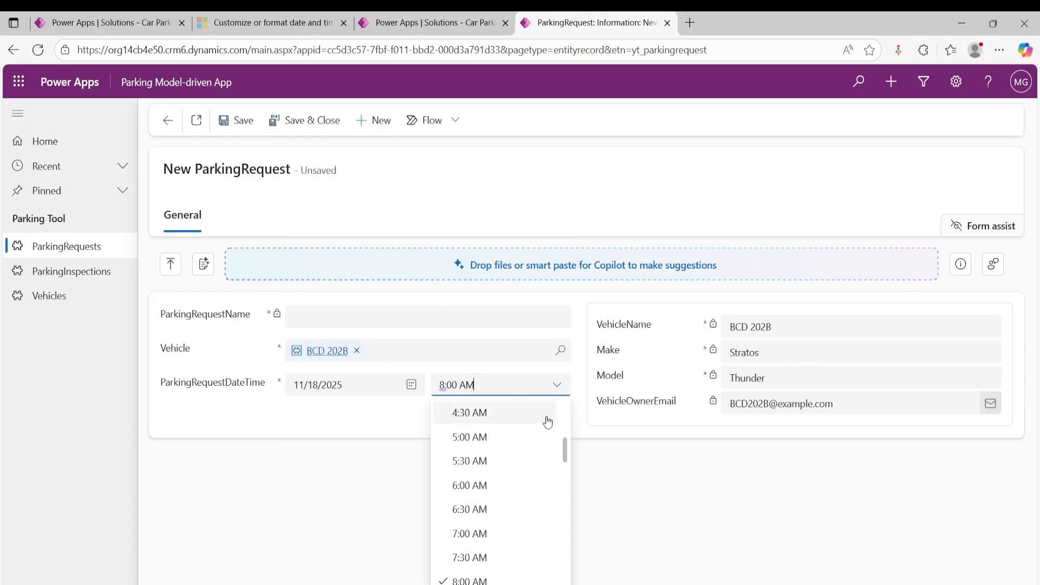
{"action": "scroll", "coordinate": [502, 537], "scroll_direction": "down", "scroll_amount": 5}
{"action": "left_click", "coordinate": [478, 538]}
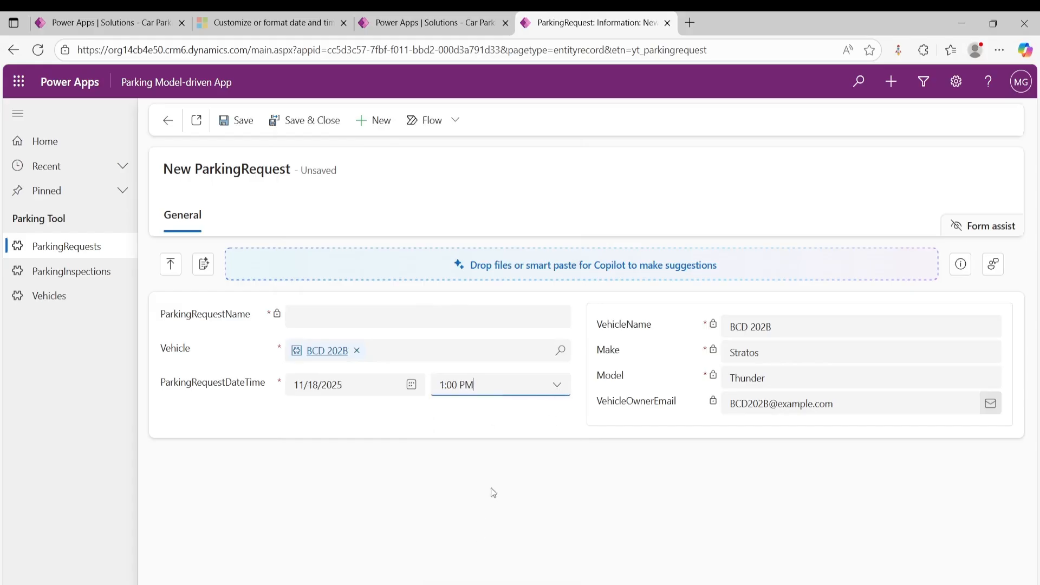
{"action": "left_click", "coordinate": [302, 128]}
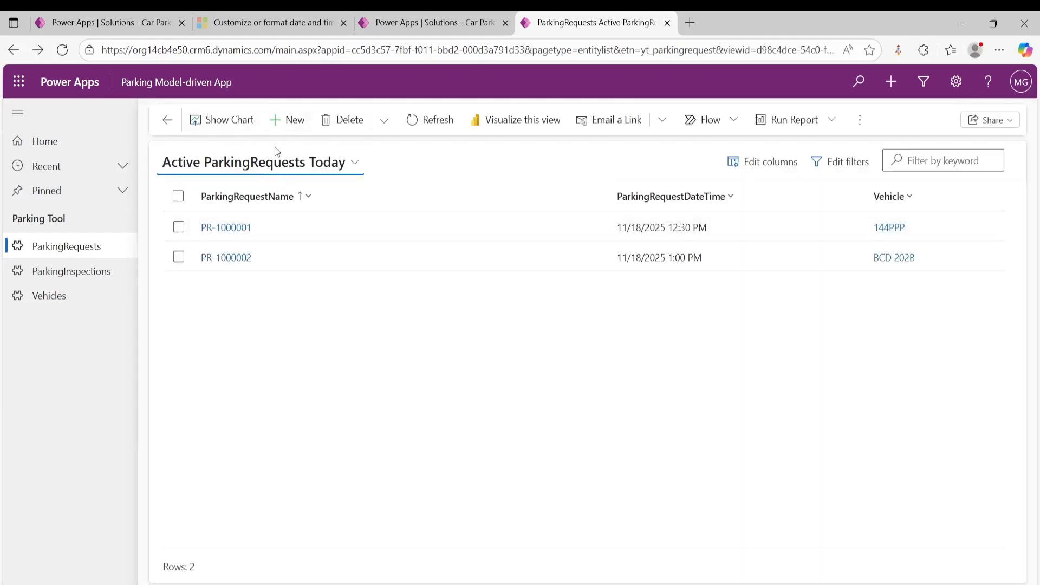
{"action": "left_click", "coordinate": [291, 125]}
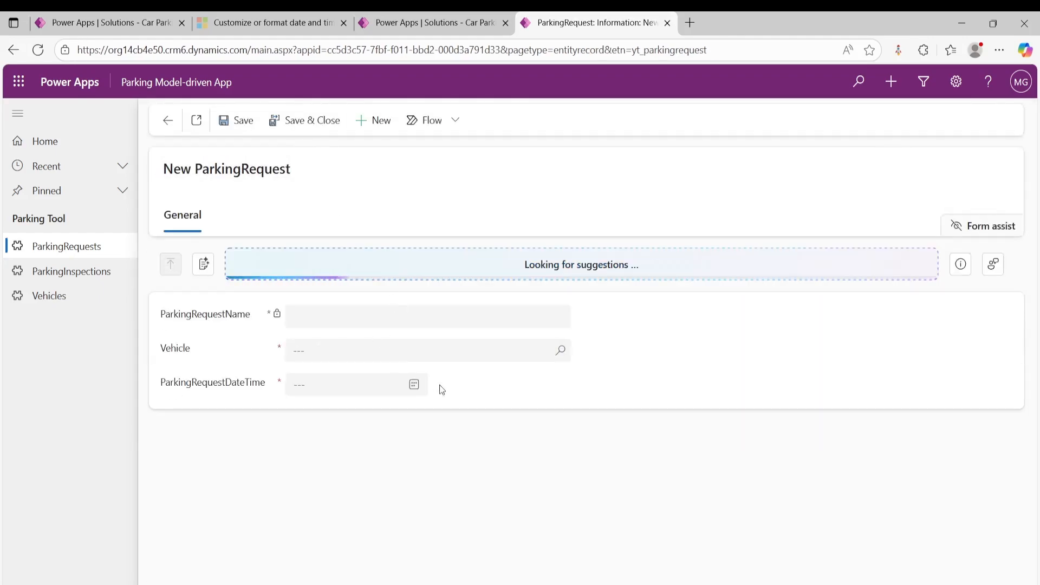
{"action": "left_click", "coordinate": [558, 353]}
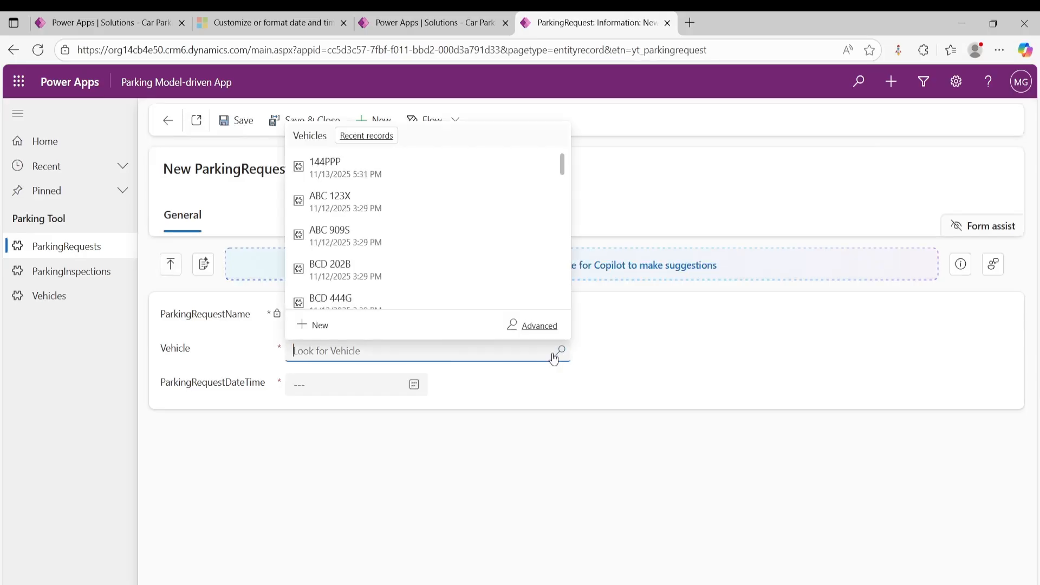
{"action": "left_click", "coordinate": [334, 299]}
- Set the BCD 444G request's date and time to 11/18/2025 5:30 PM, and save and close the record
{"action": "left_click", "coordinate": [414, 384]}
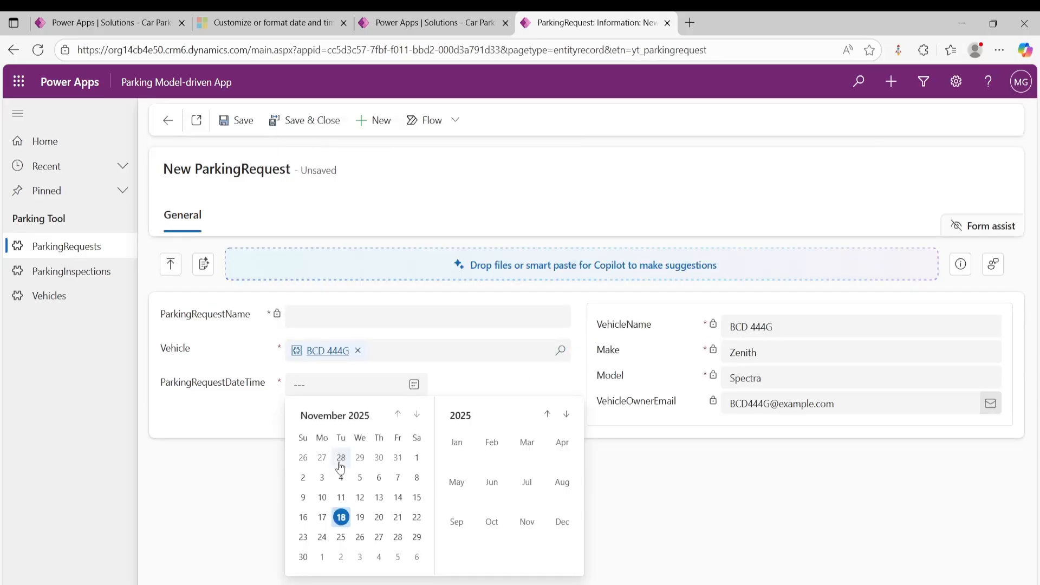
{"action": "left_click", "coordinate": [341, 517]}
{"action": "left_click", "coordinate": [545, 392]}
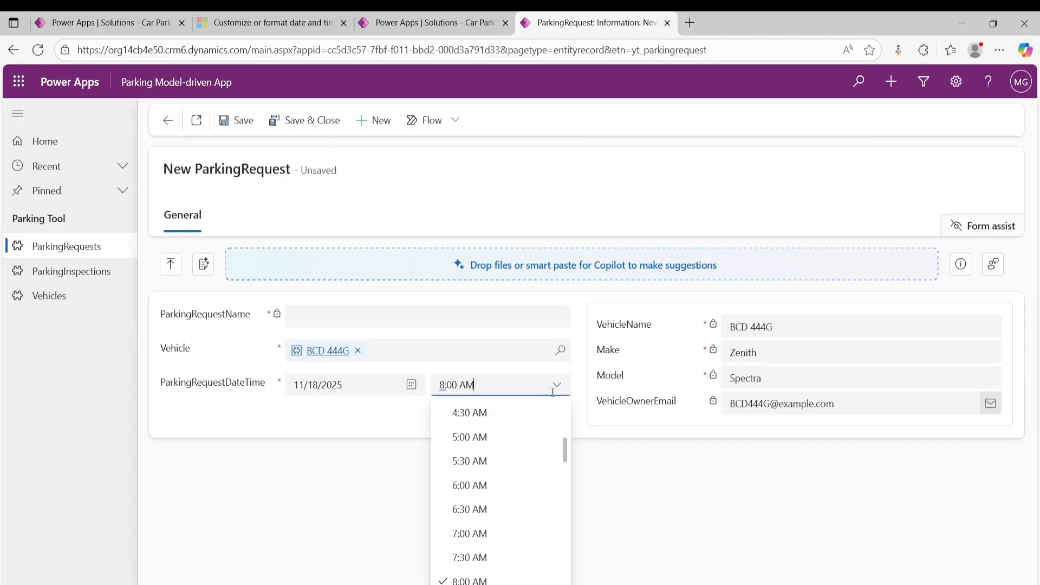
{"action": "scroll", "coordinate": [541, 464], "scroll_direction": "down", "scroll_amount": 15}
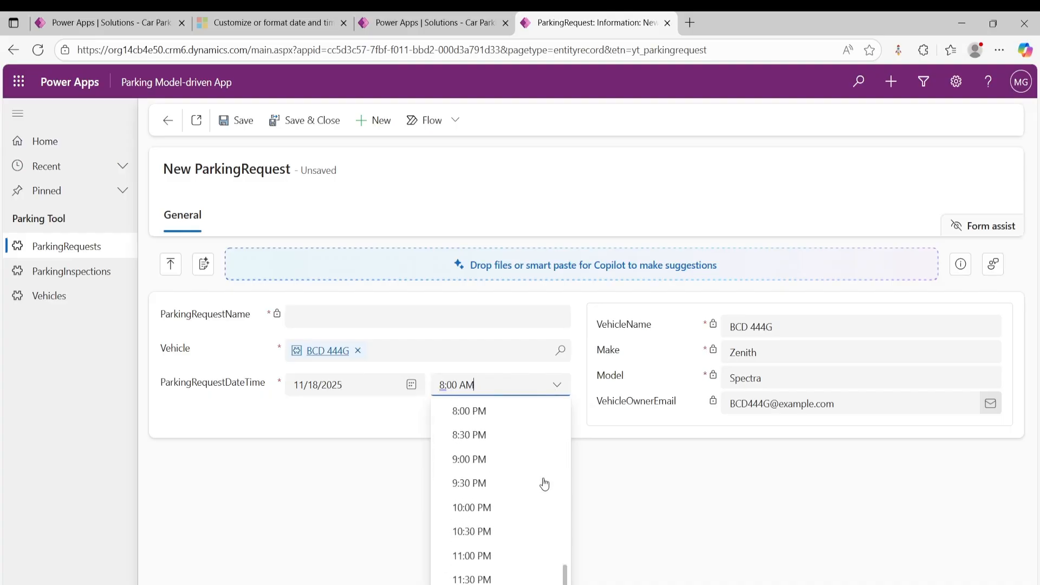
{"action": "scroll", "coordinate": [491, 497], "scroll_direction": "up", "scroll_amount": 3}
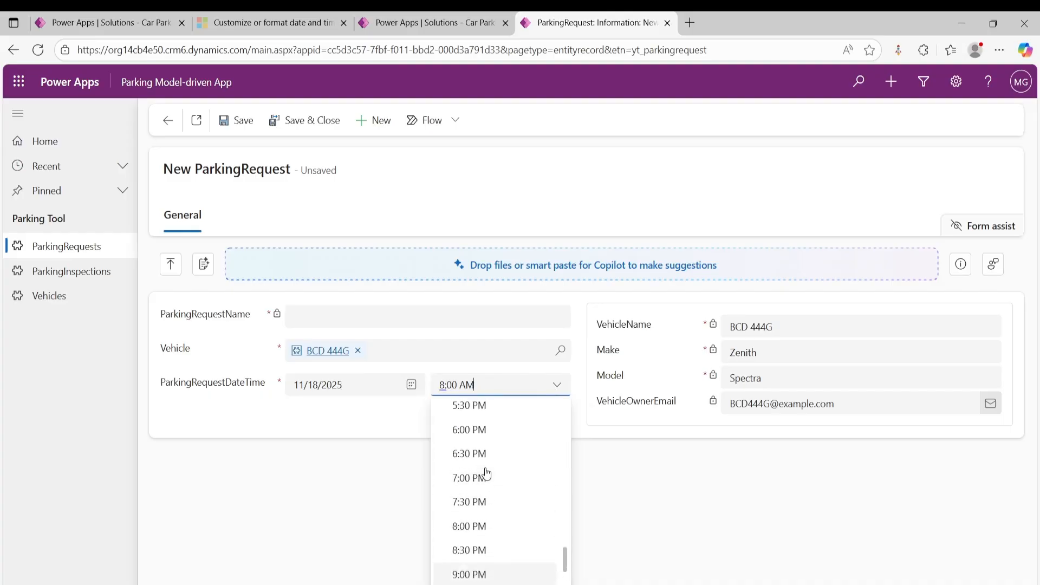
{"action": "left_click", "coordinate": [475, 440]}
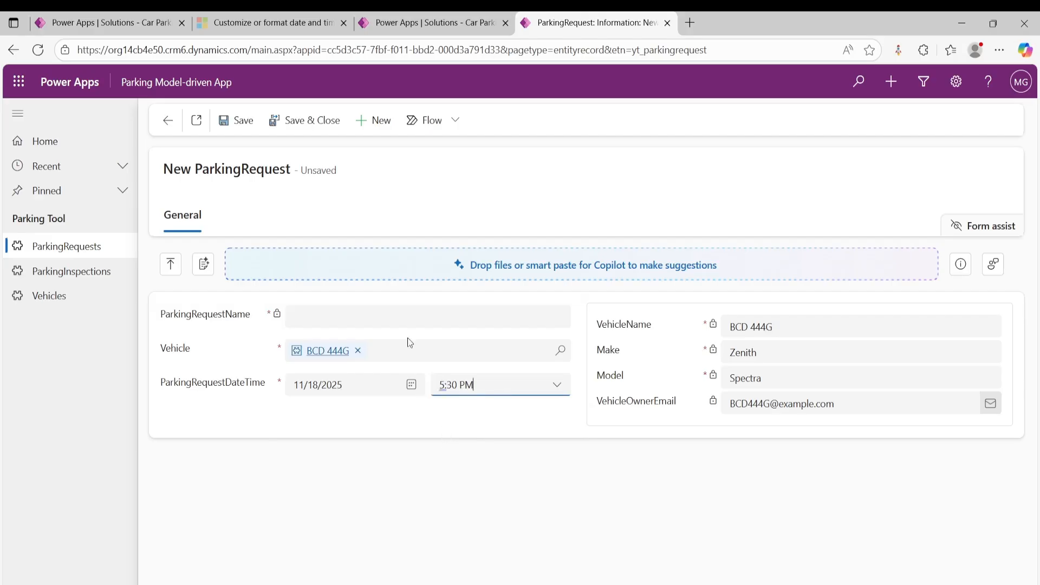
{"action": "left_click", "coordinate": [300, 122]}
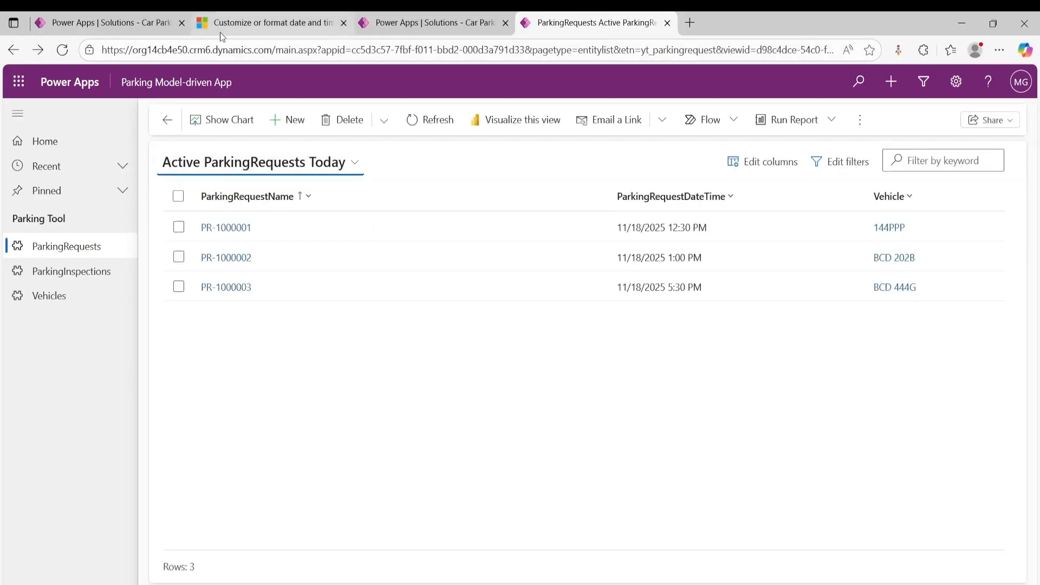
- Return to Power Apps, leave the solution, open Power Automate and switch it to the YouTube Demo environment
{"action": "left_click", "coordinate": [107, 22]}
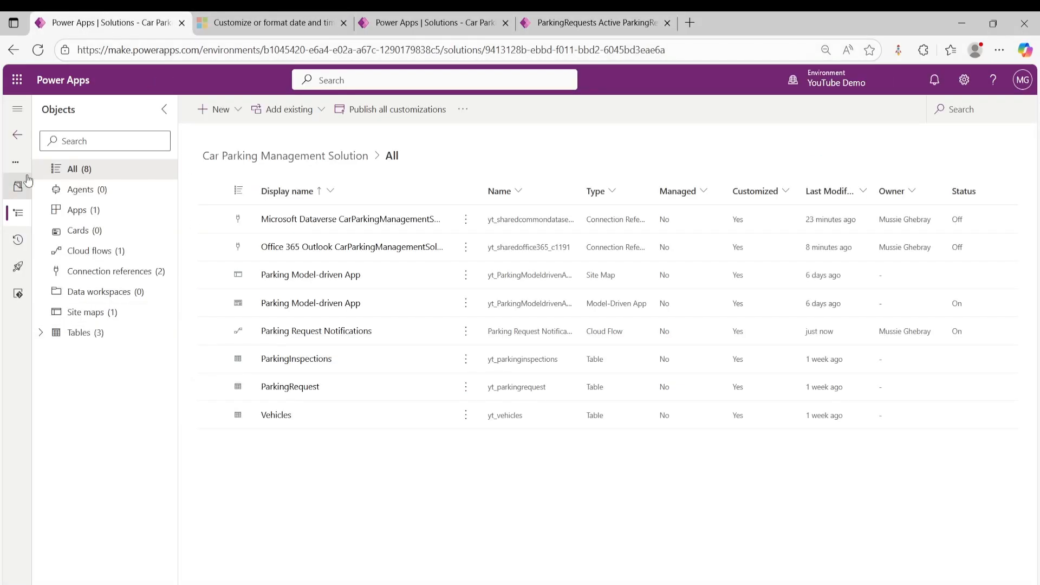
{"action": "left_click", "coordinate": [17, 140]}
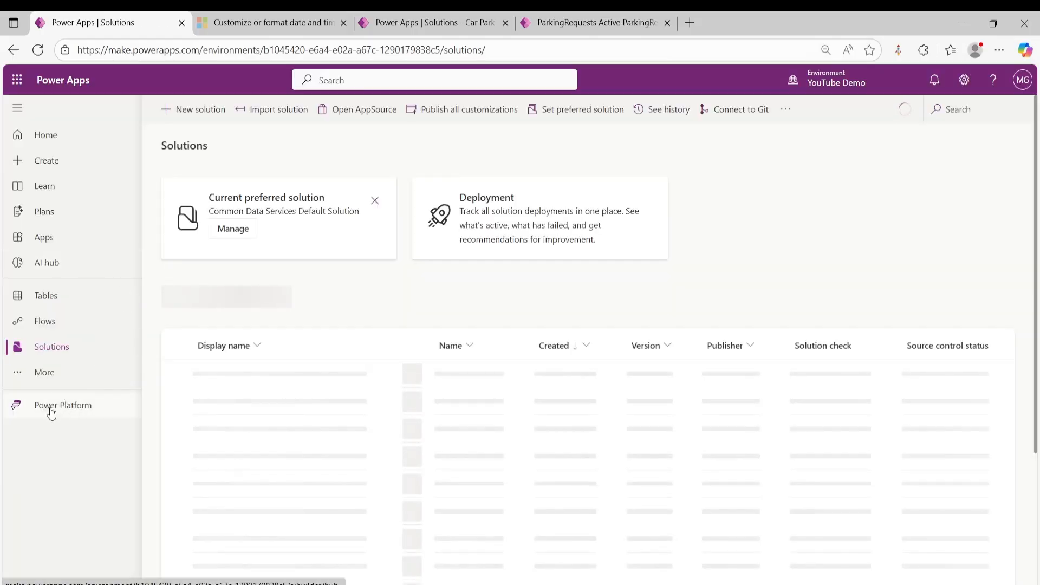
{"action": "left_click", "coordinate": [48, 405]}
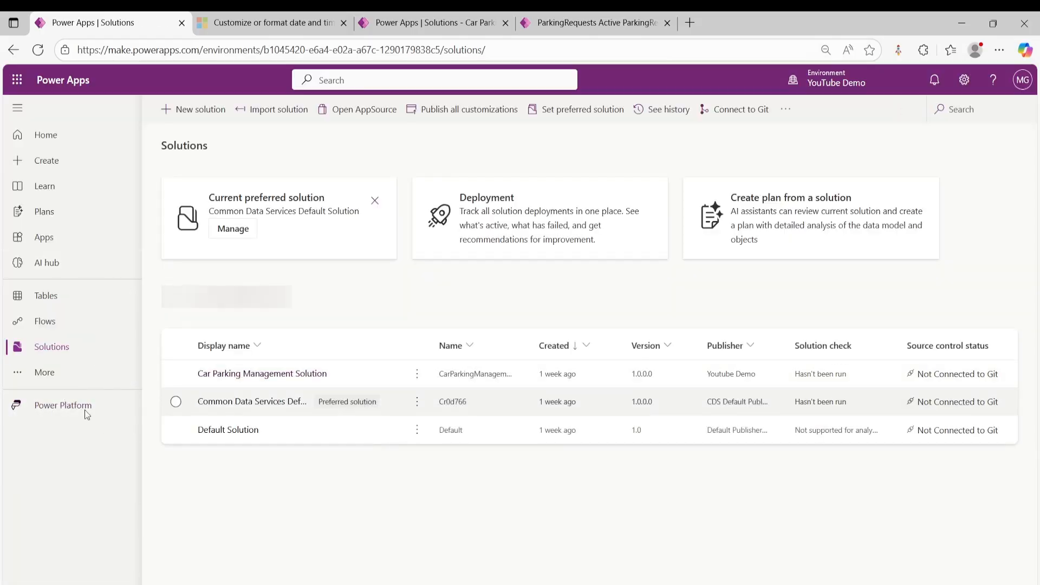
{"action": "left_click", "coordinate": [63, 411]}
{"action": "left_click", "coordinate": [194, 386]}
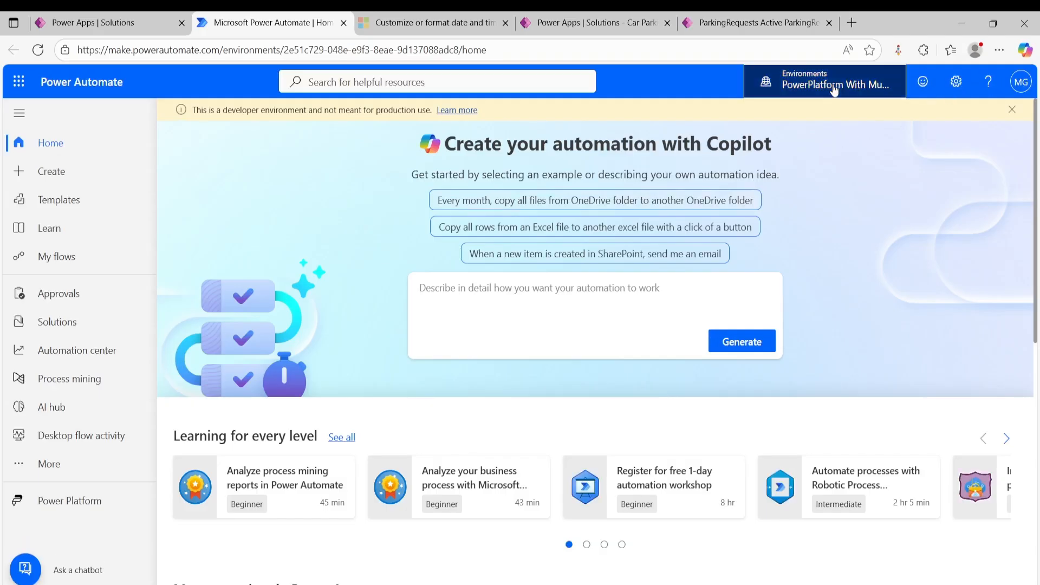
{"action": "left_click", "coordinate": [834, 85]}
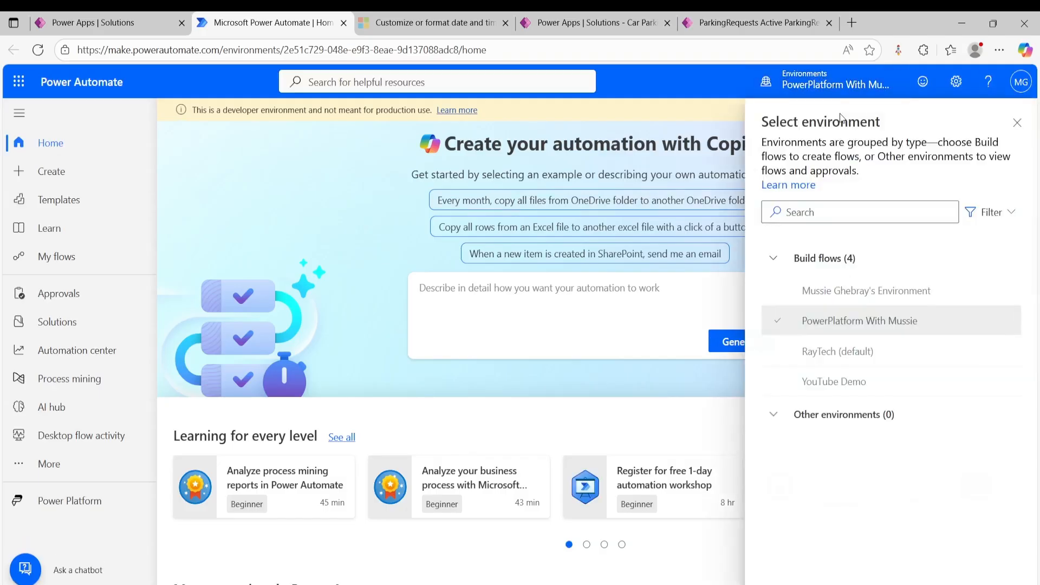
{"action": "left_click", "coordinate": [835, 383]}
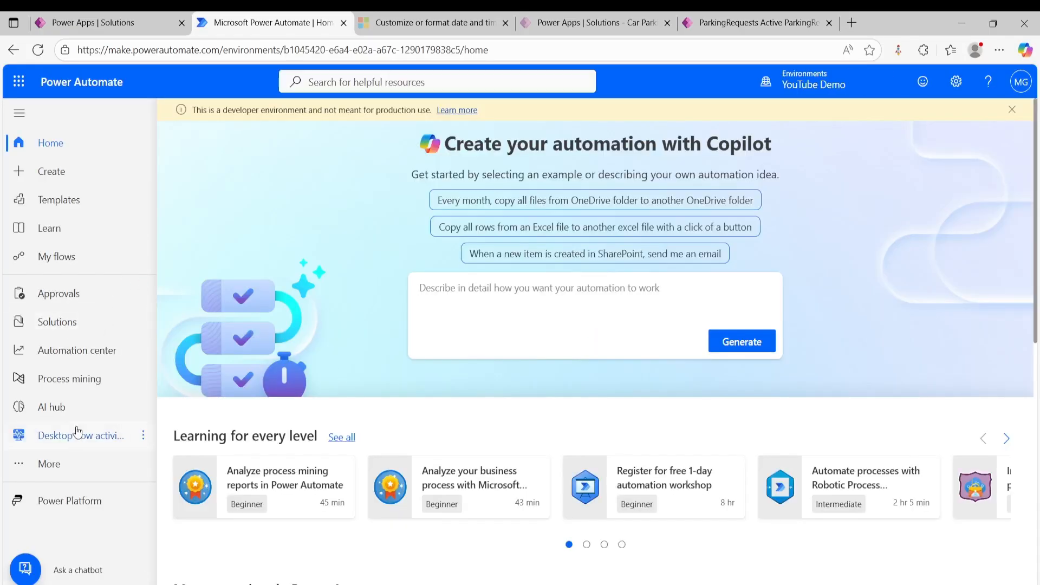
- Open the Parking Request Notifications flow's run history, open the middle of the three runs and dismiss the Copilot pane
{"action": "left_click", "coordinate": [64, 256]}
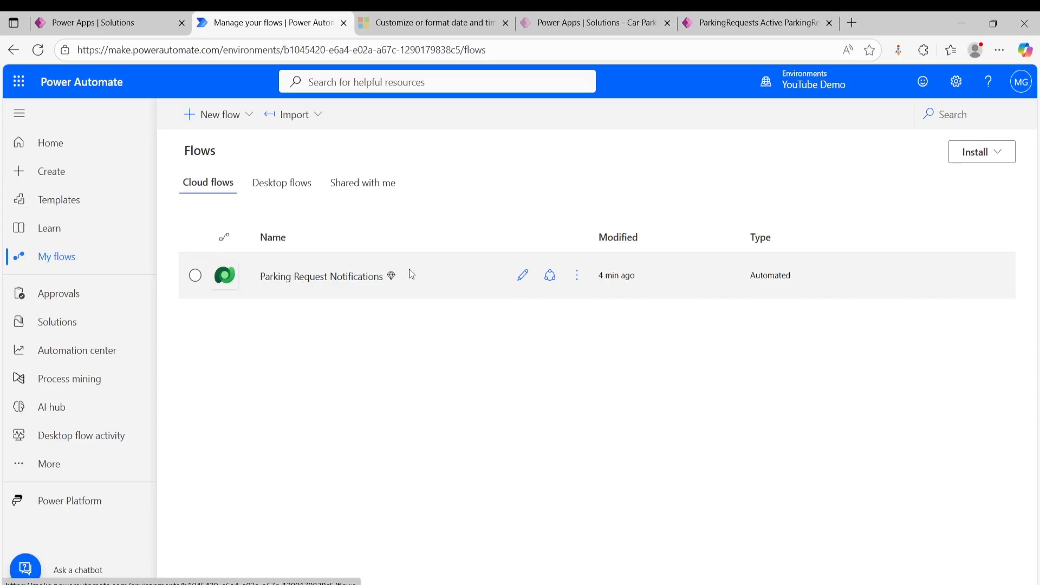
{"action": "left_click", "coordinate": [305, 278]}
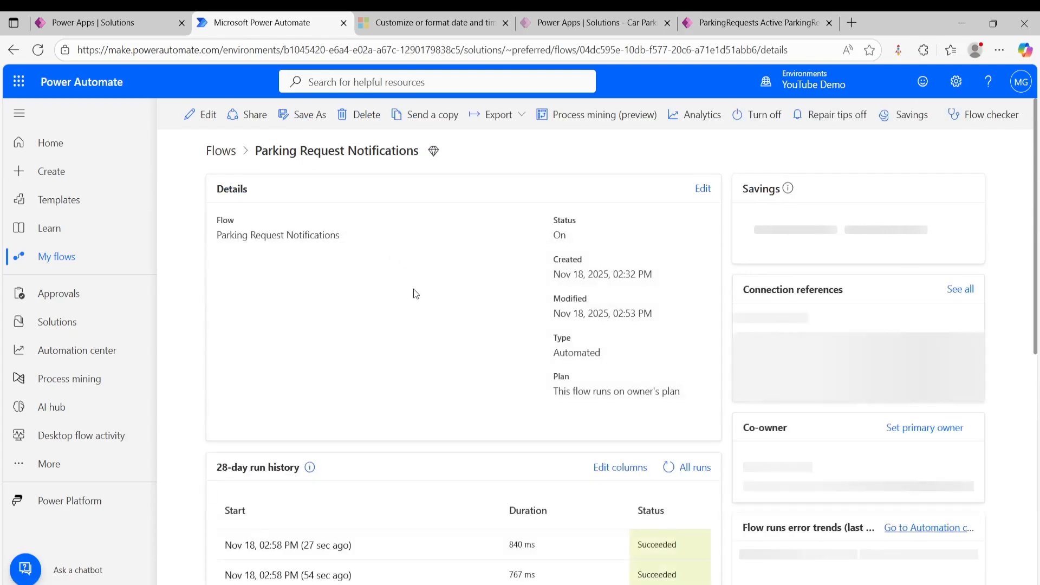
{"action": "scroll", "coordinate": [470, 336], "scroll_direction": "down", "scroll_amount": 2}
{"action": "scroll", "coordinate": [470, 336], "scroll_direction": "down", "scroll_amount": 3}
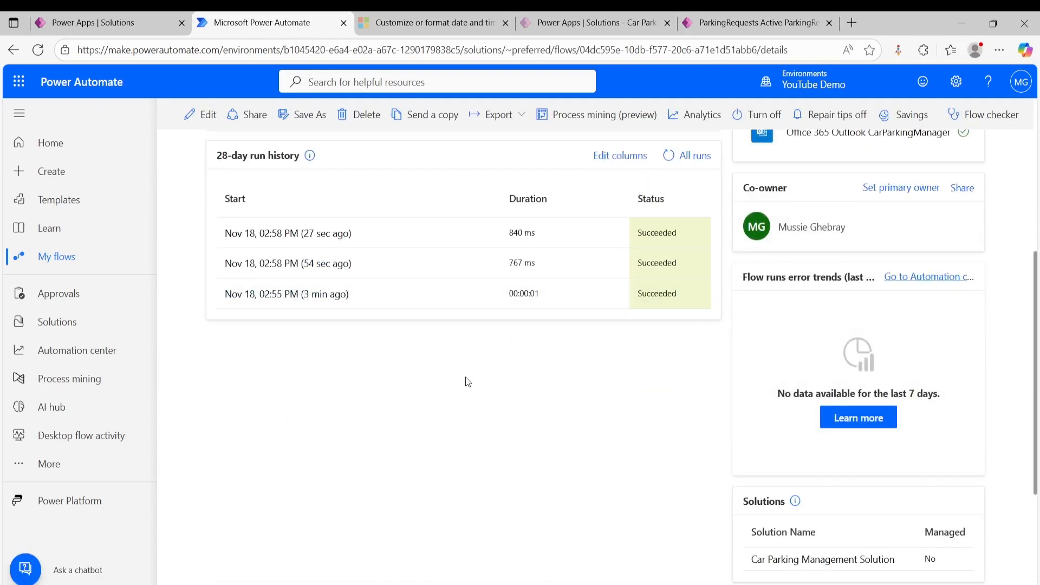
{"action": "scroll", "coordinate": [465, 379], "scroll_direction": "up", "scroll_amount": 1}
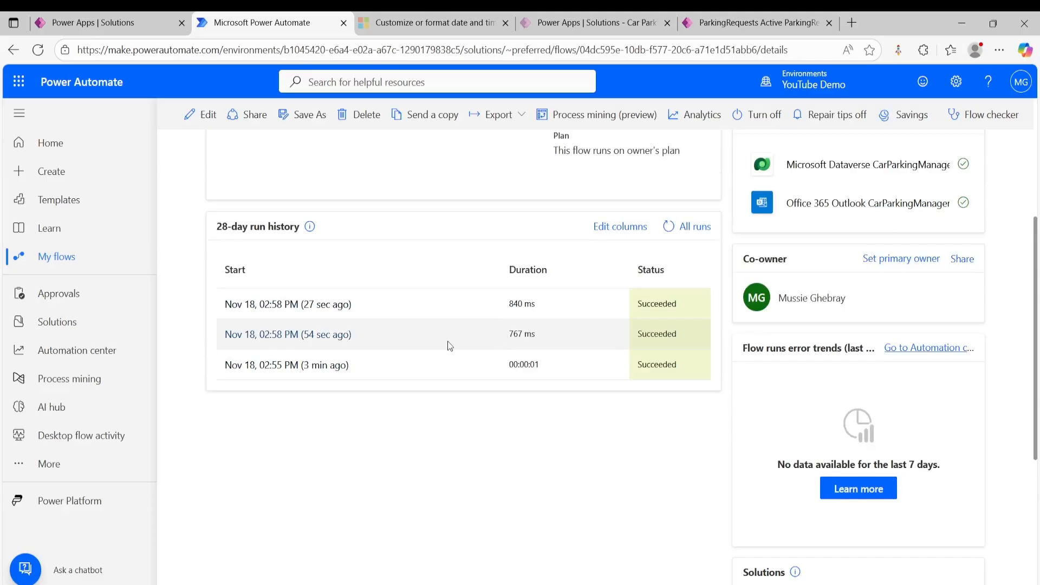
{"action": "left_click", "coordinate": [332, 339]}
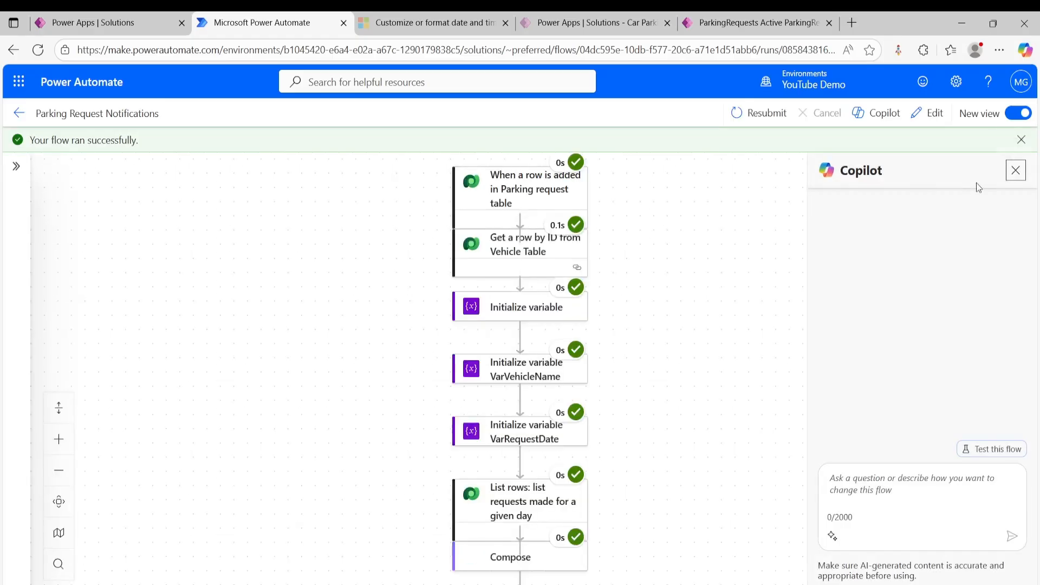
{"action": "left_click", "coordinate": [1012, 177]}
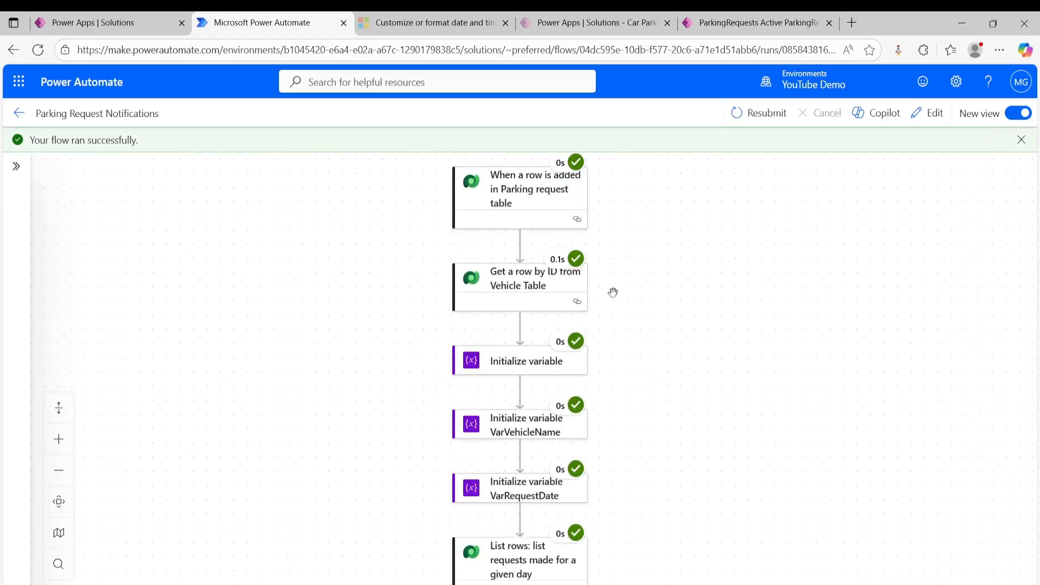
- Examine the Compose action's inputs and outputs in this run for the number of requests on that day
{"action": "scroll", "coordinate": [508, 234], "scroll_direction": "down", "scroll_amount": 2}
{"action": "scroll", "coordinate": [520, 335], "scroll_direction": "down", "scroll_amount": 1}
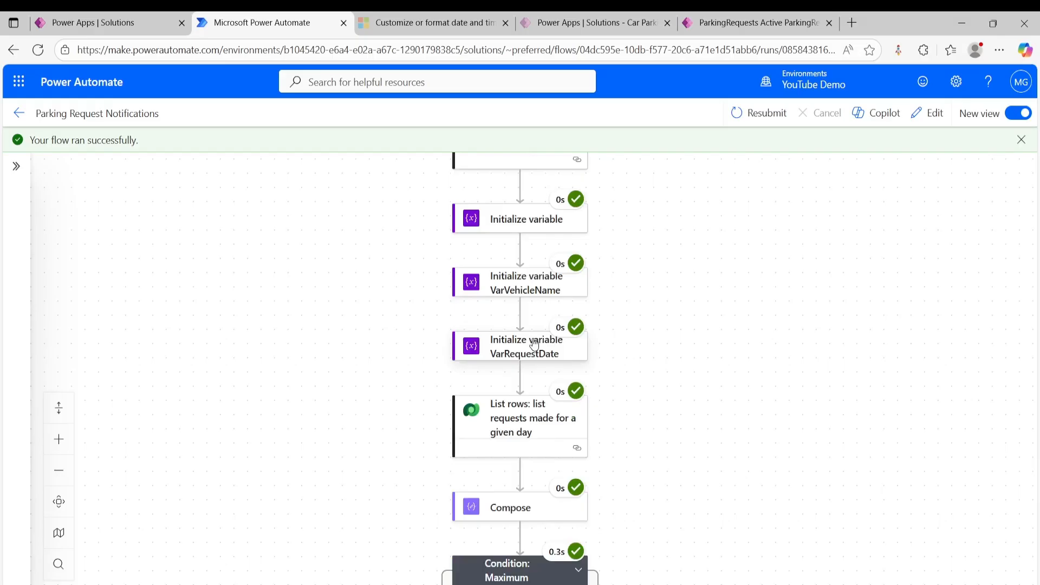
{"action": "left_click", "coordinate": [517, 514]}
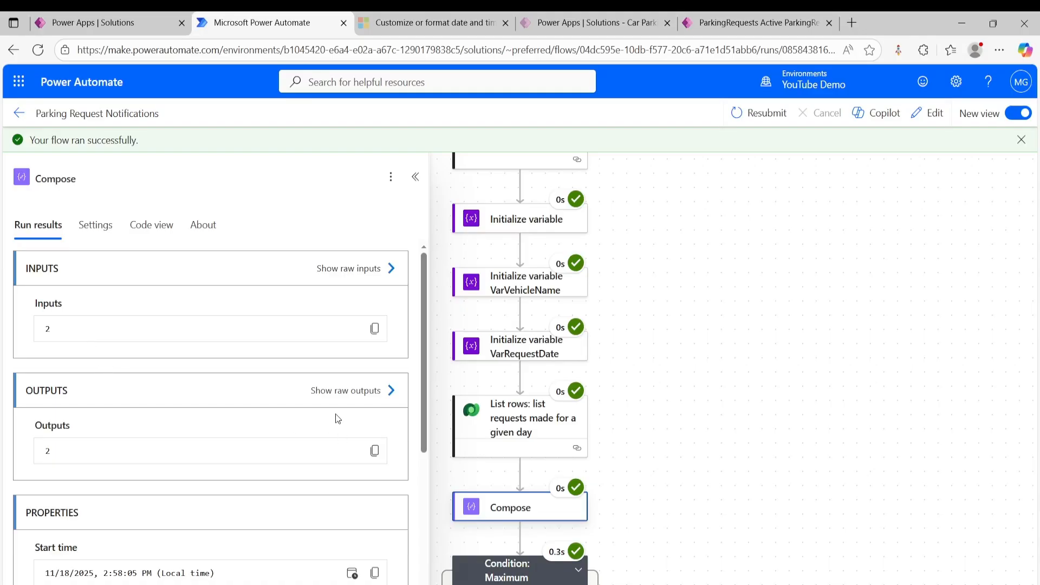
- Inspect the Maximum Capacity condition's result and expand it and its nested condition to see which email branch ran
{"action": "scroll", "coordinate": [558, 454], "scroll_direction": "down", "scroll_amount": 4}
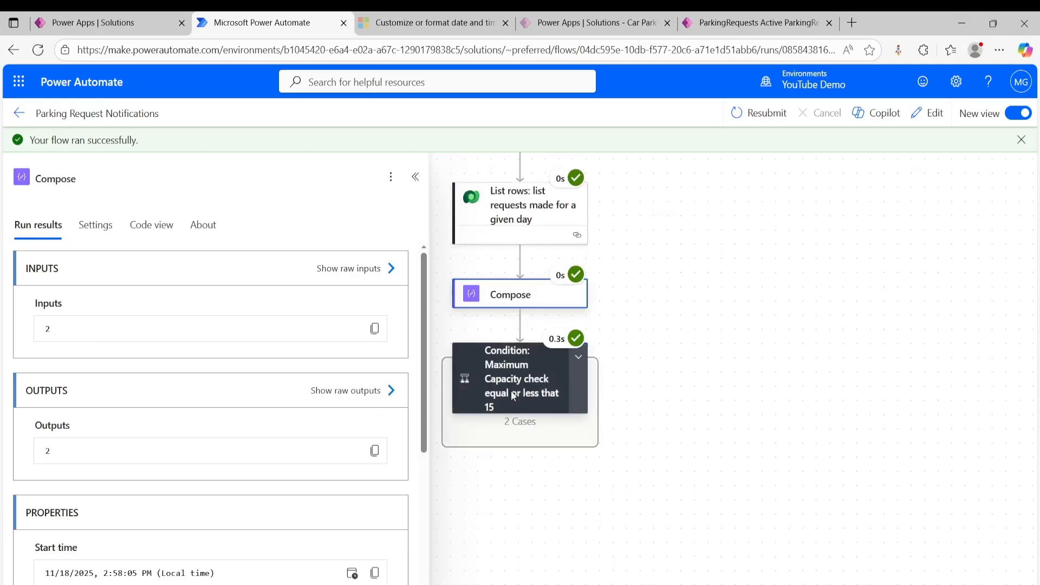
{"action": "left_click", "coordinate": [531, 361]}
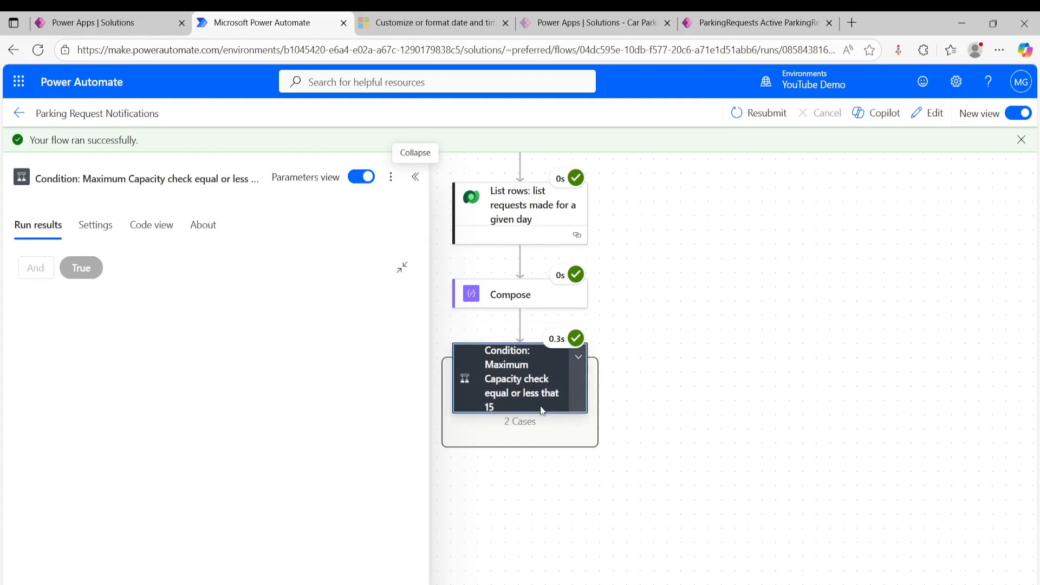
{"action": "left_click", "coordinate": [579, 357]}
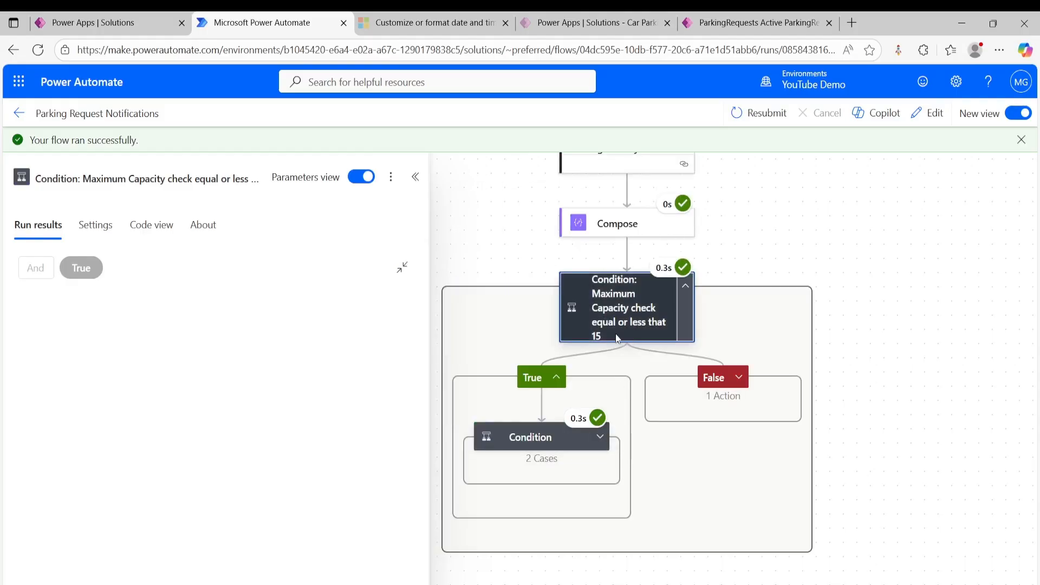
{"action": "left_click", "coordinate": [600, 437]}
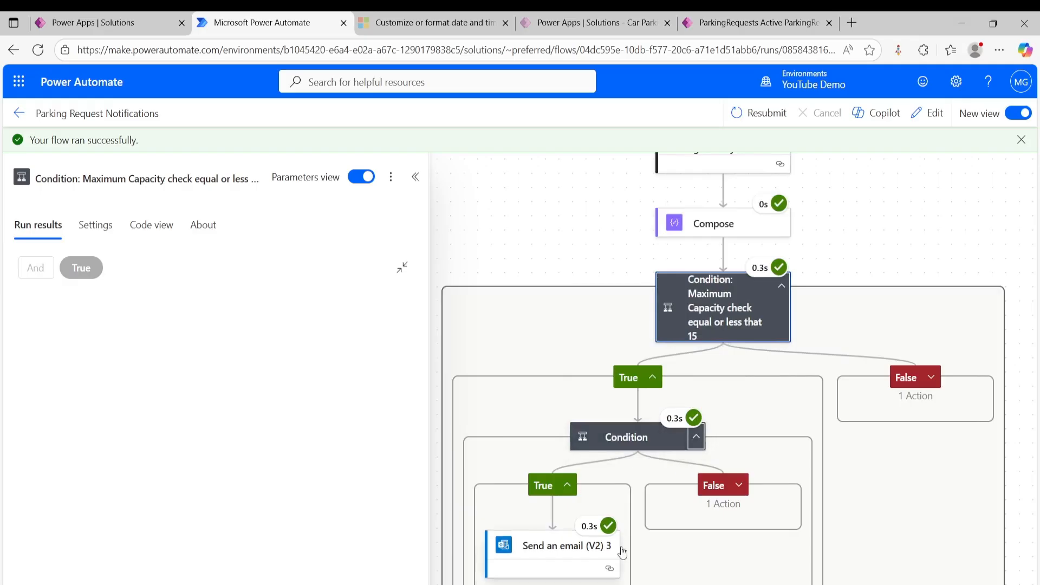
{"action": "scroll", "coordinate": [556, 549], "scroll_direction": "down", "scroll_amount": 2}
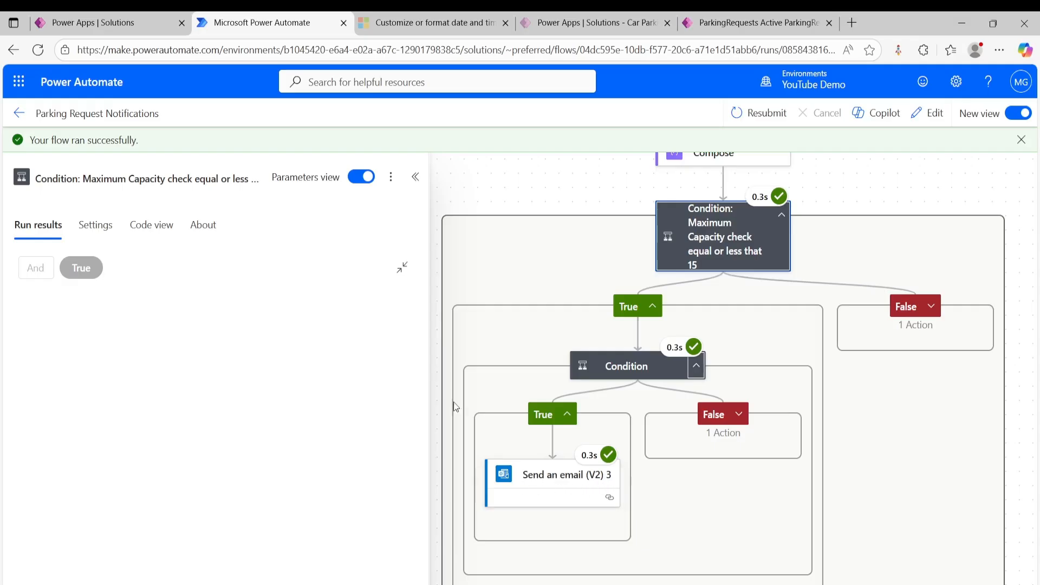
- Return to the flow's run history, open the most recent run and turn off the new view
{"action": "left_click", "coordinate": [19, 112]}
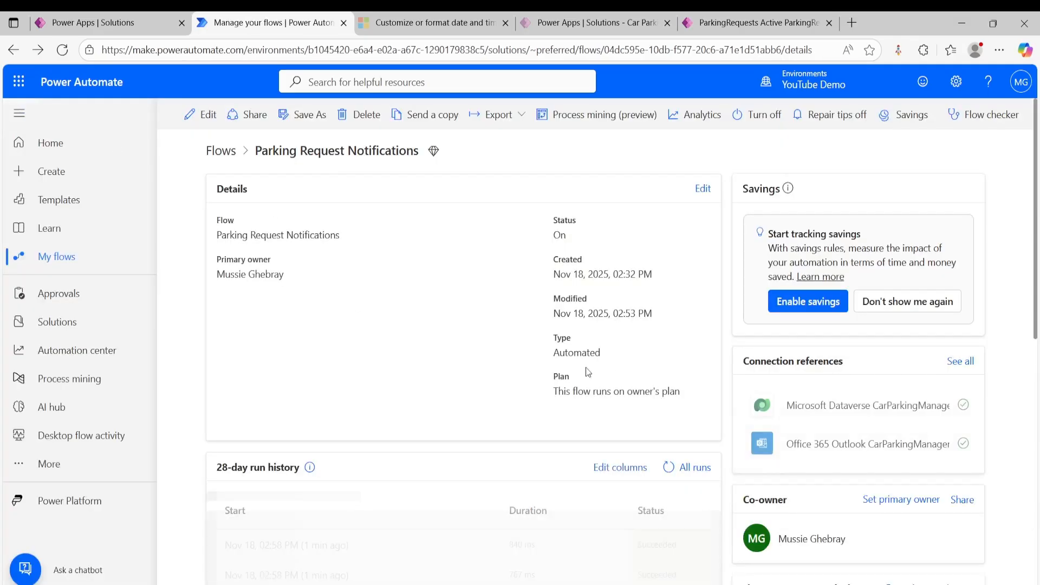
{"action": "scroll", "coordinate": [413, 357], "scroll_direction": "down", "scroll_amount": 3}
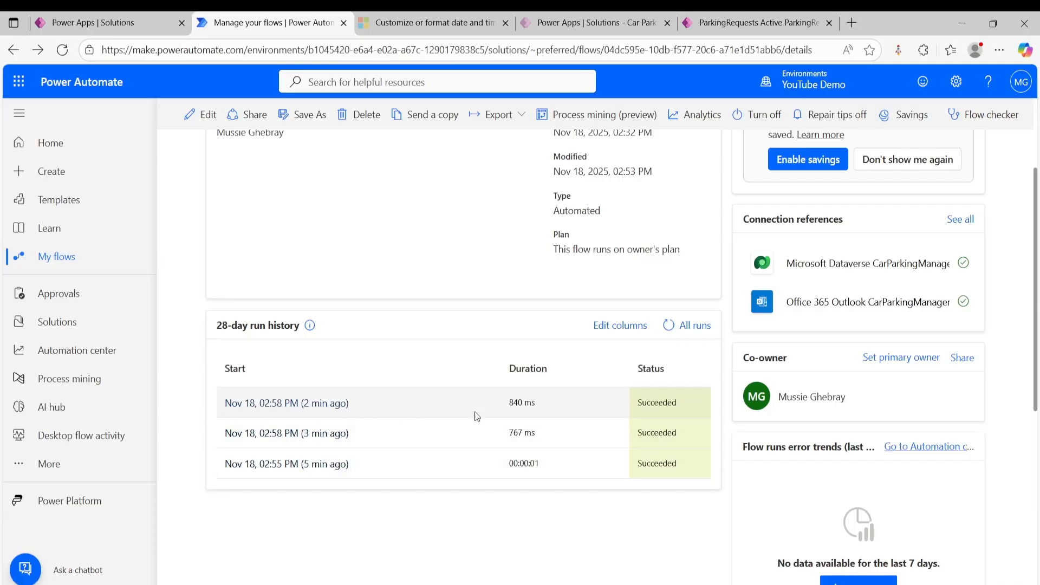
{"action": "left_click", "coordinate": [328, 405]}
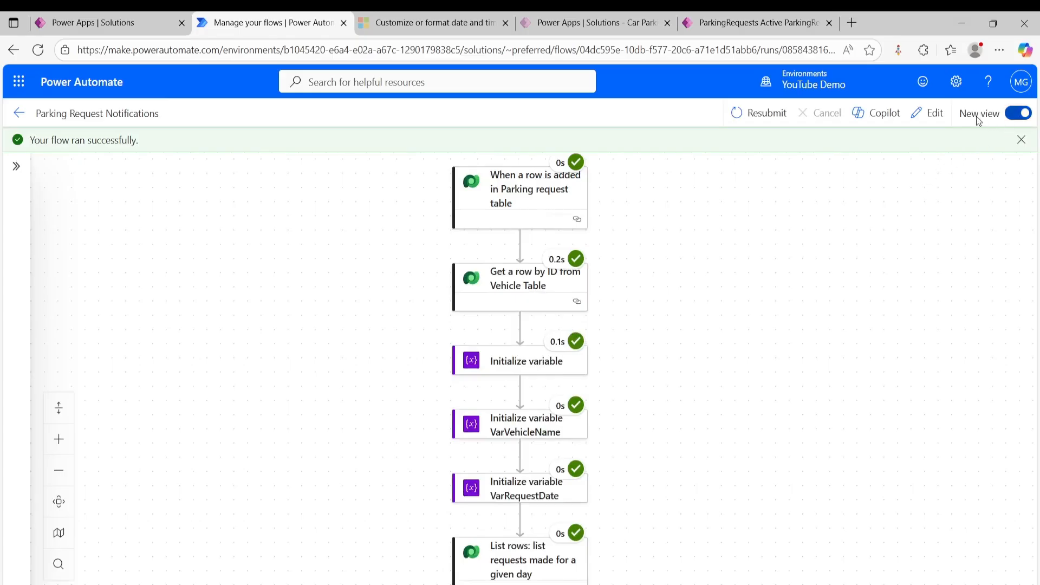
{"action": "left_click", "coordinate": [1019, 114]}
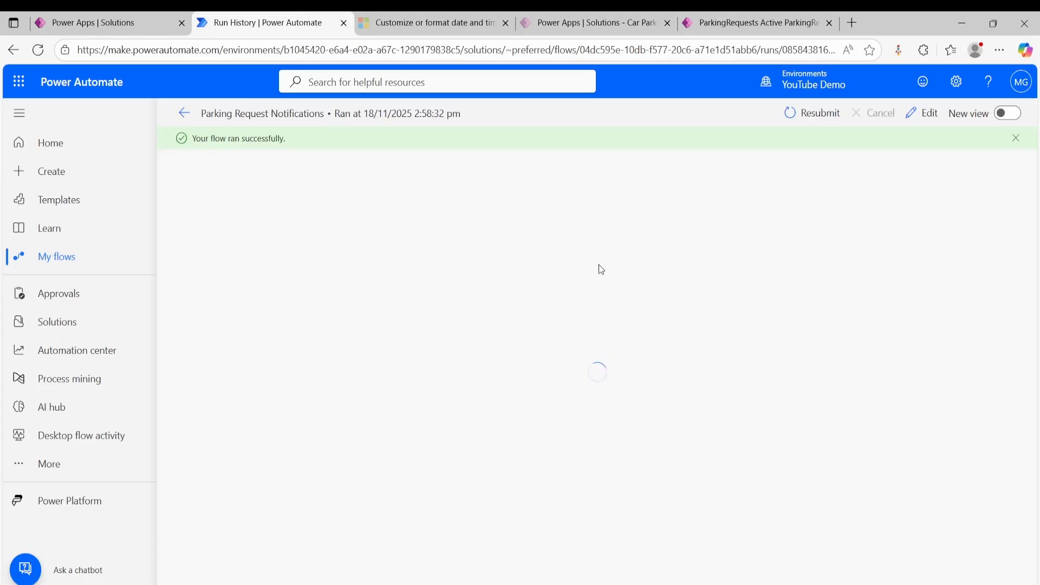
- Expand the Compose action and the Maximum Capacity condition to examine the request count and the capacity check result
{"action": "scroll", "coordinate": [635, 298], "scroll_direction": "down", "scroll_amount": 2}
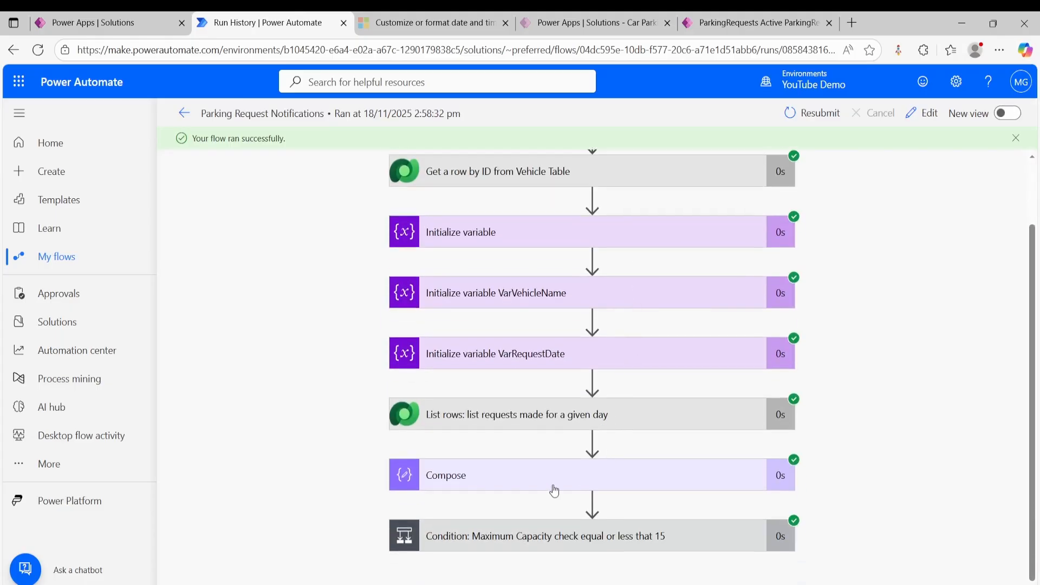
{"action": "left_click", "coordinate": [574, 481]}
{"action": "scroll", "coordinate": [580, 437], "scroll_direction": "down", "scroll_amount": 4}
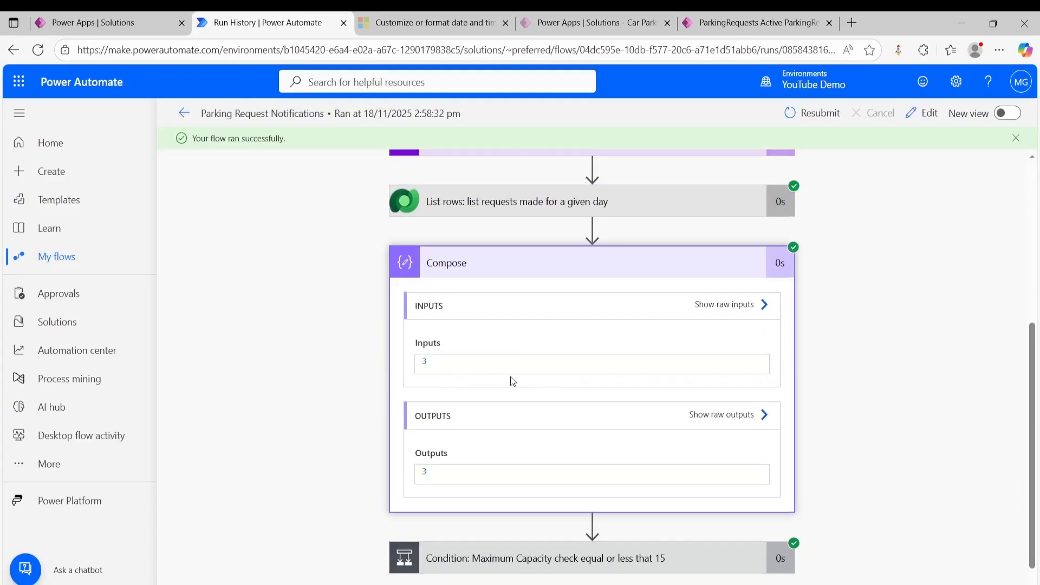
{"action": "scroll", "coordinate": [513, 381], "scroll_direction": "down", "scroll_amount": 1}
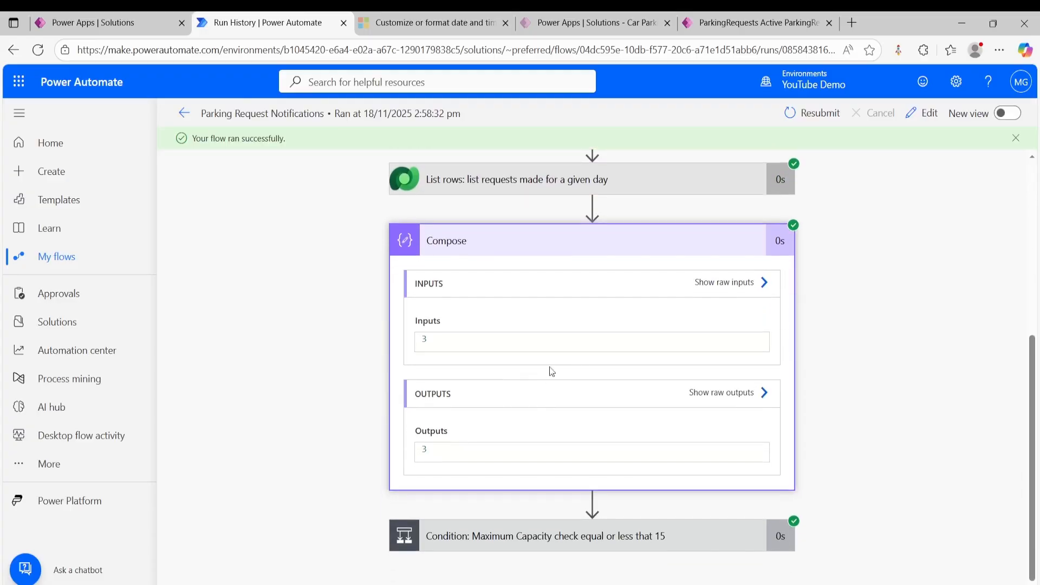
{"action": "left_click", "coordinate": [591, 552]}
{"action": "scroll", "coordinate": [638, 400], "scroll_direction": "down", "scroll_amount": 4}
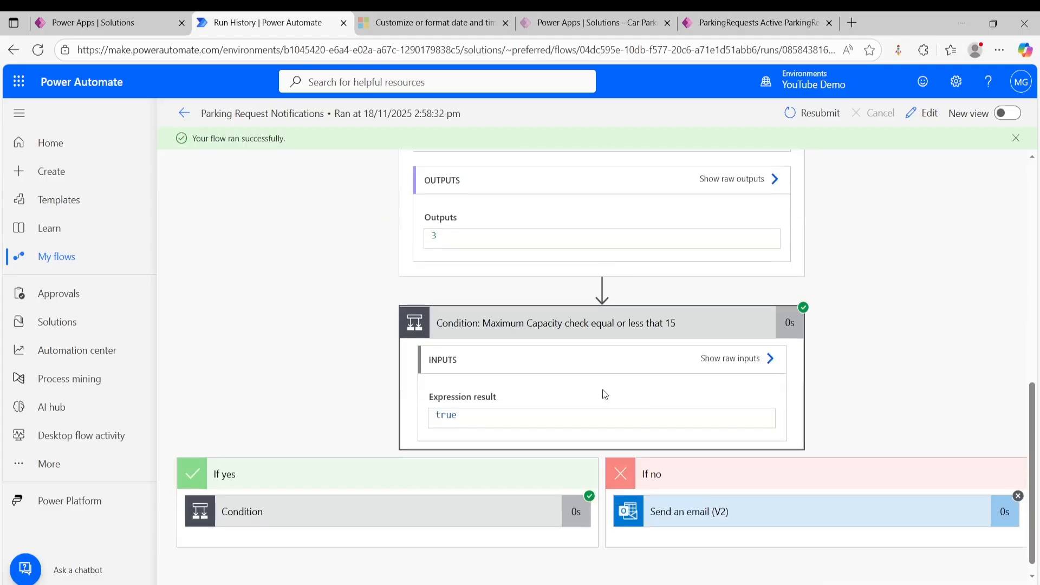
{"action": "scroll", "coordinate": [580, 292], "scroll_direction": "up", "scroll_amount": 1}
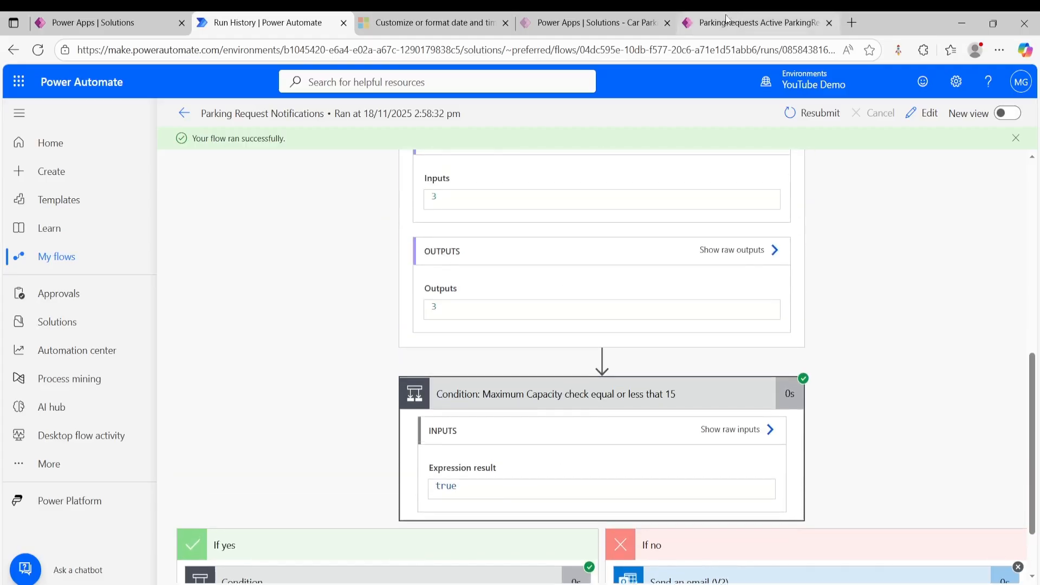
- Check today's active parking requests in the Parking Model-driven App against the count, and return to the flow run
{"action": "left_click", "coordinate": [724, 27]}
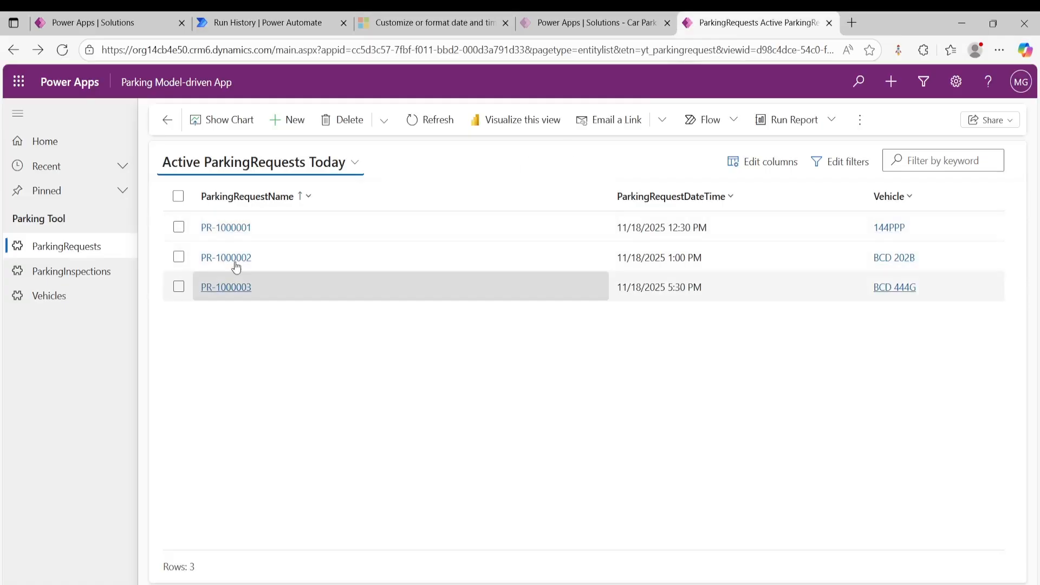
{"action": "left_click", "coordinate": [459, 123]}
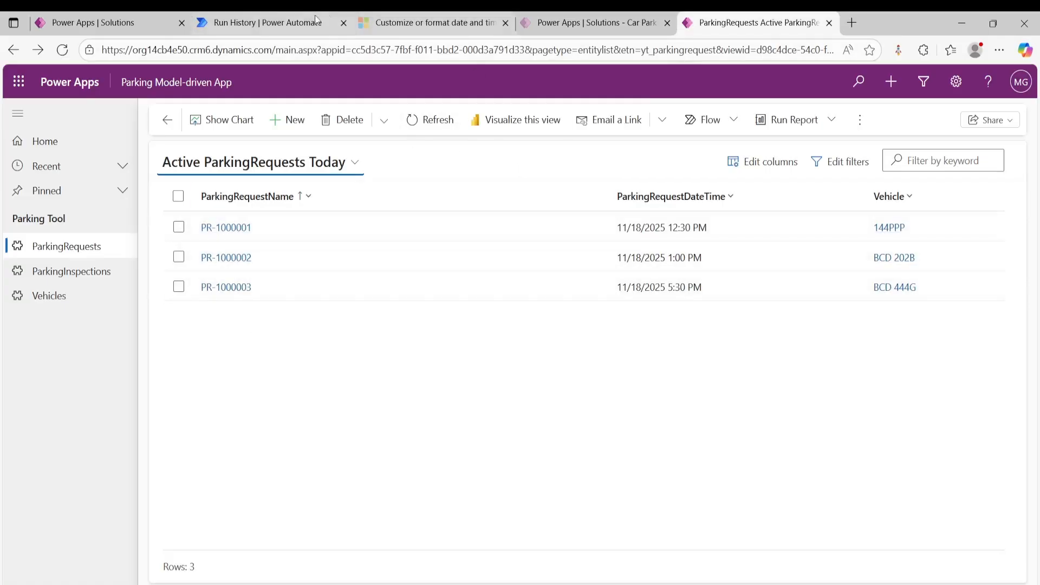
{"action": "left_click", "coordinate": [265, 23]}
- Expand the nested Condition under the capacity check's If yes branch and examine its expression result and both email branches
{"action": "scroll", "coordinate": [635, 375], "scroll_direction": "down", "scroll_amount": 1}
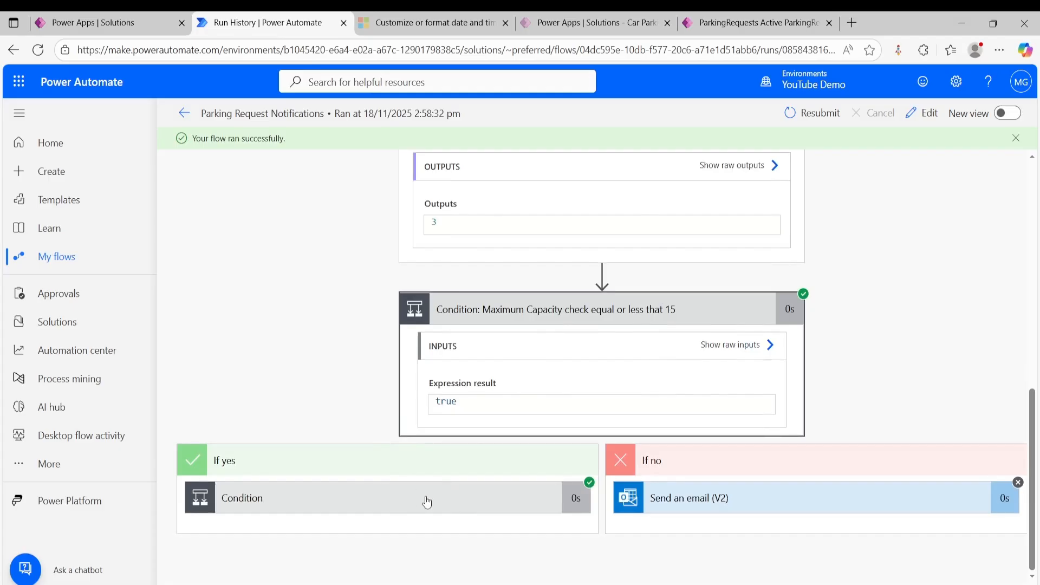
{"action": "left_click", "coordinate": [427, 502]}
{"action": "scroll", "coordinate": [496, 393], "scroll_direction": "down", "scroll_amount": 2}
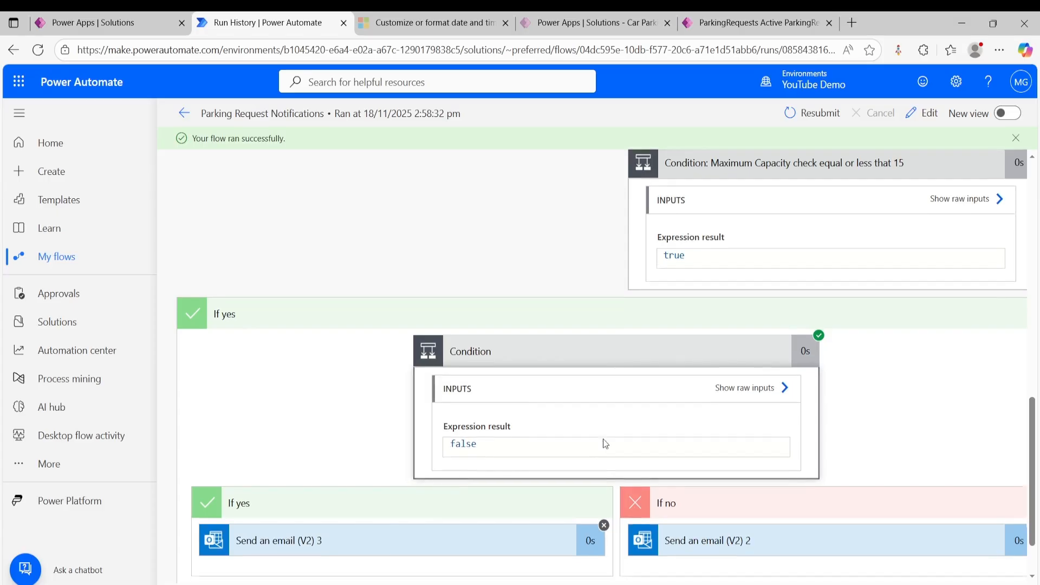
{"action": "scroll", "coordinate": [603, 444], "scroll_direction": "down", "scroll_amount": 2}
{"action": "scroll", "coordinate": [743, 572], "scroll_direction": "right", "scroll_amount": 3}
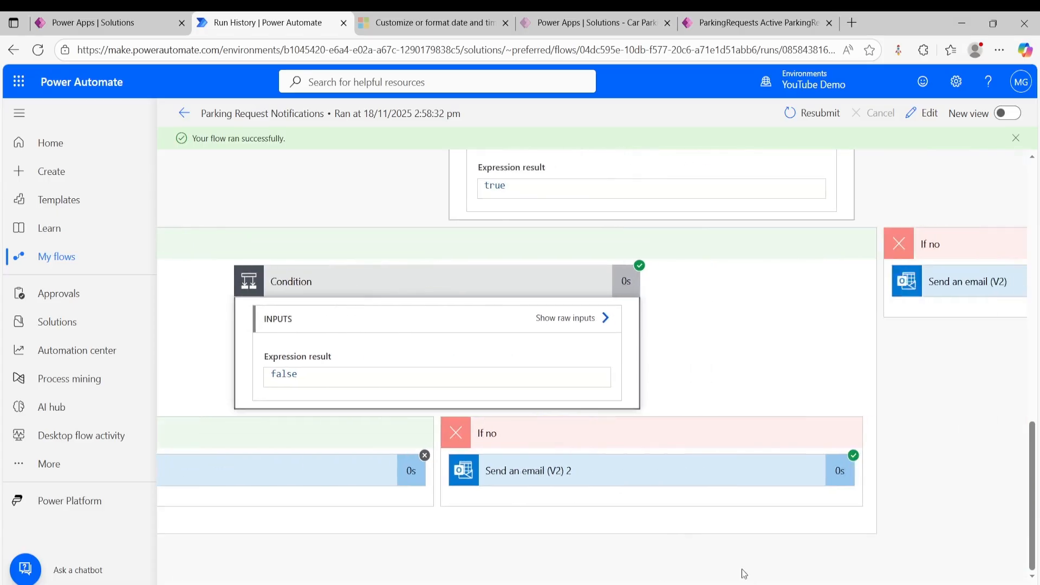
- Expand the Send an email (V2) 2 action in the If no branch and read its full subject and body
{"action": "left_click", "coordinate": [681, 482]}
{"action": "scroll", "coordinate": [654, 465], "scroll_direction": "down", "scroll_amount": 3}
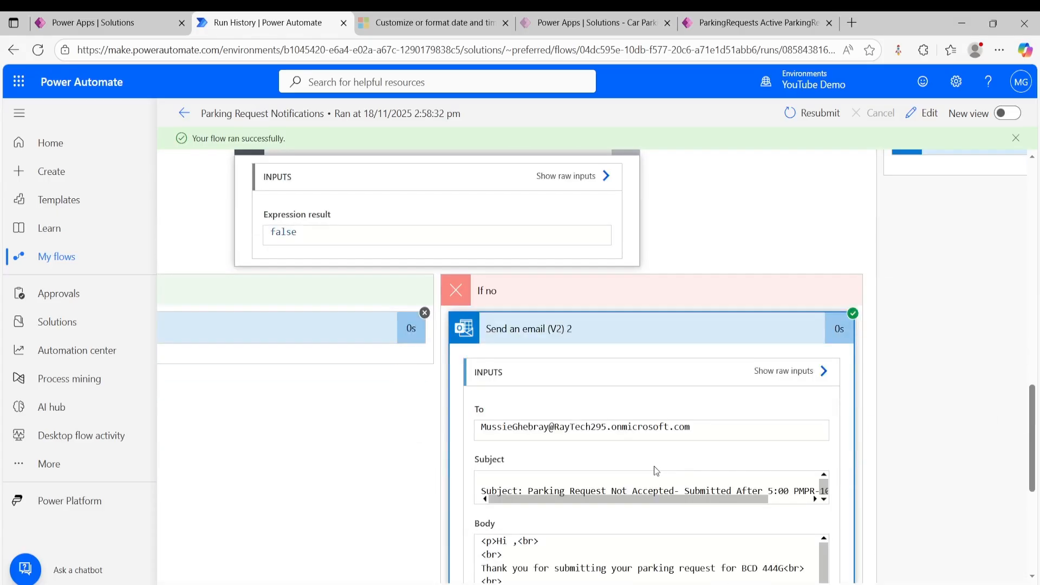
{"action": "scroll", "coordinate": [652, 408], "scroll_direction": "down", "scroll_amount": 3}
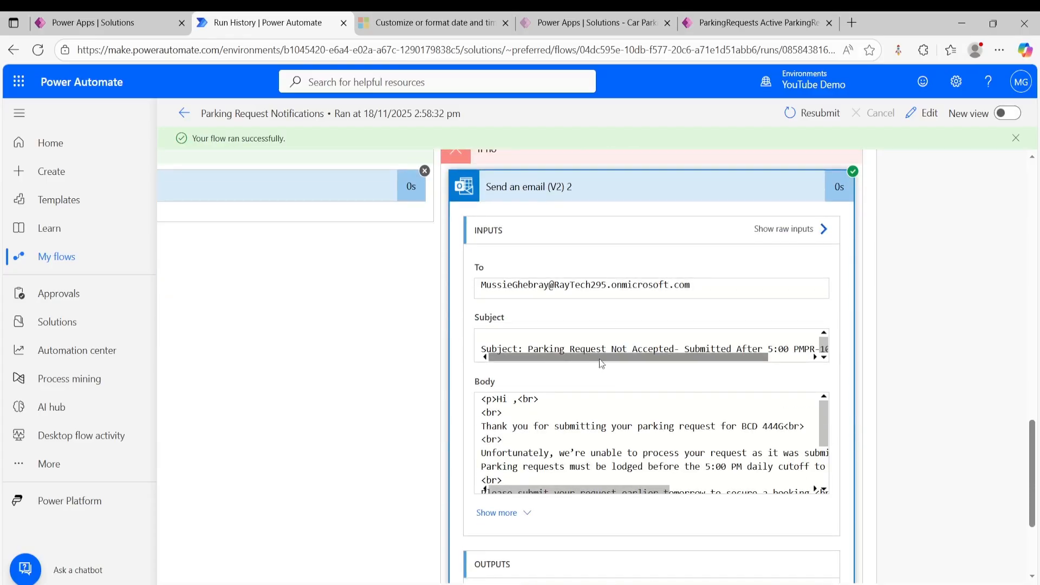
{"action": "left_click_drag", "start_coordinate": [661, 360], "coordinate": [720, 362]}
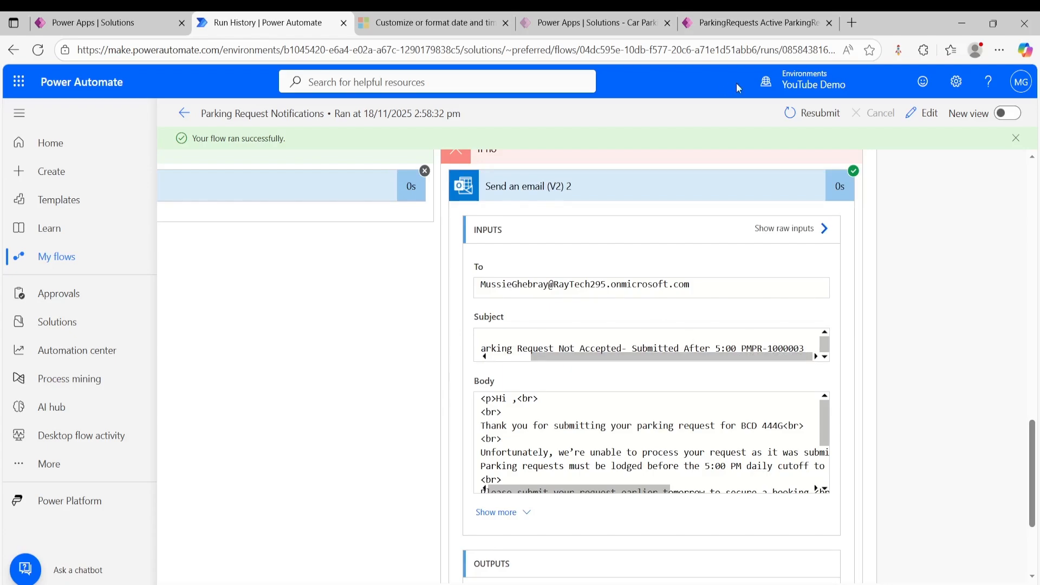
- Open the BCD 444G parking request in the model-driven app to compare its details with the email, and return to the flow run
{"action": "left_click", "coordinate": [716, 23]}
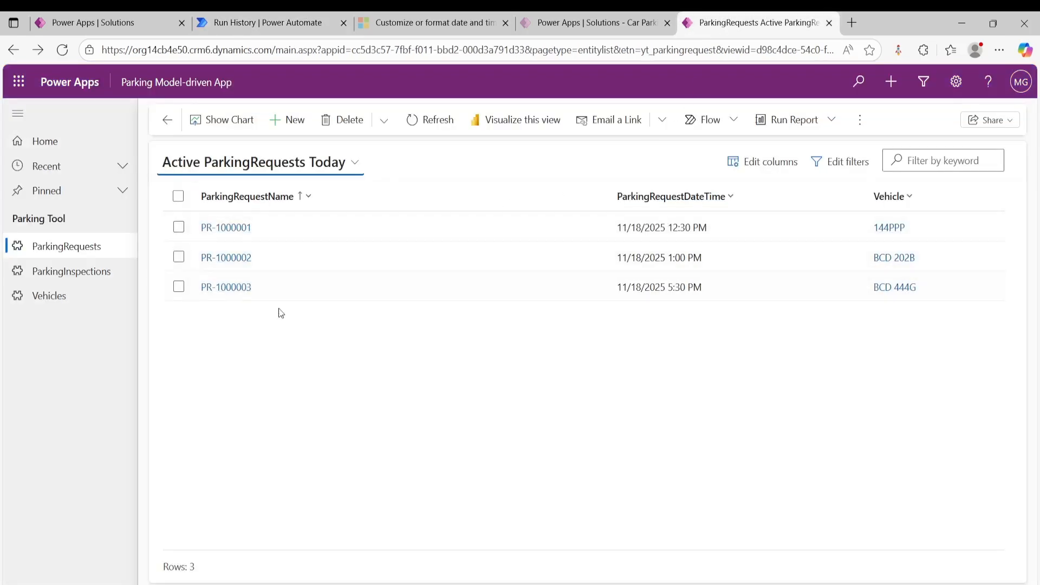
{"action": "left_click", "coordinate": [231, 290]}
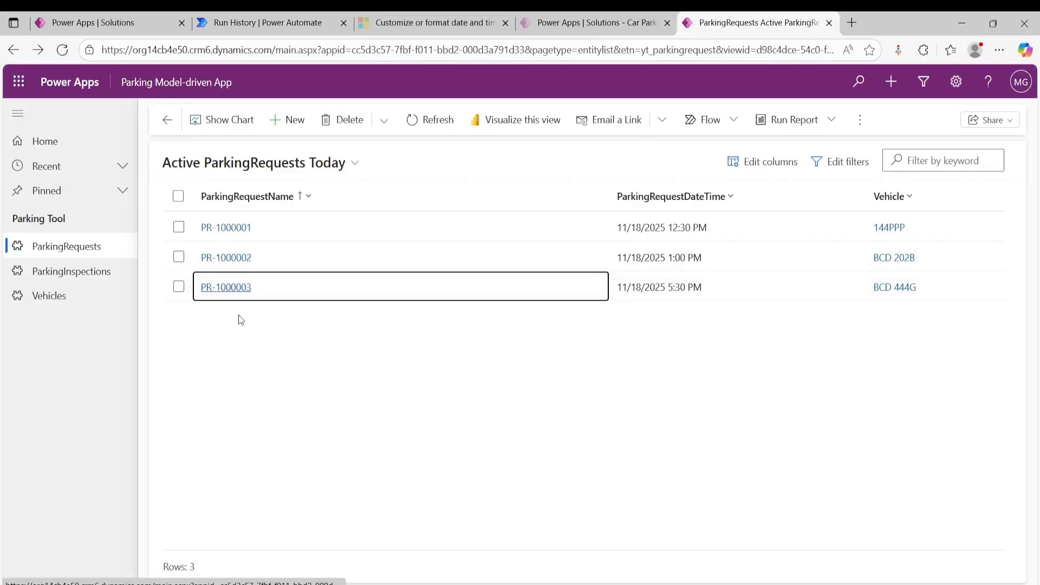
{"action": "left_click", "coordinate": [267, 24]}
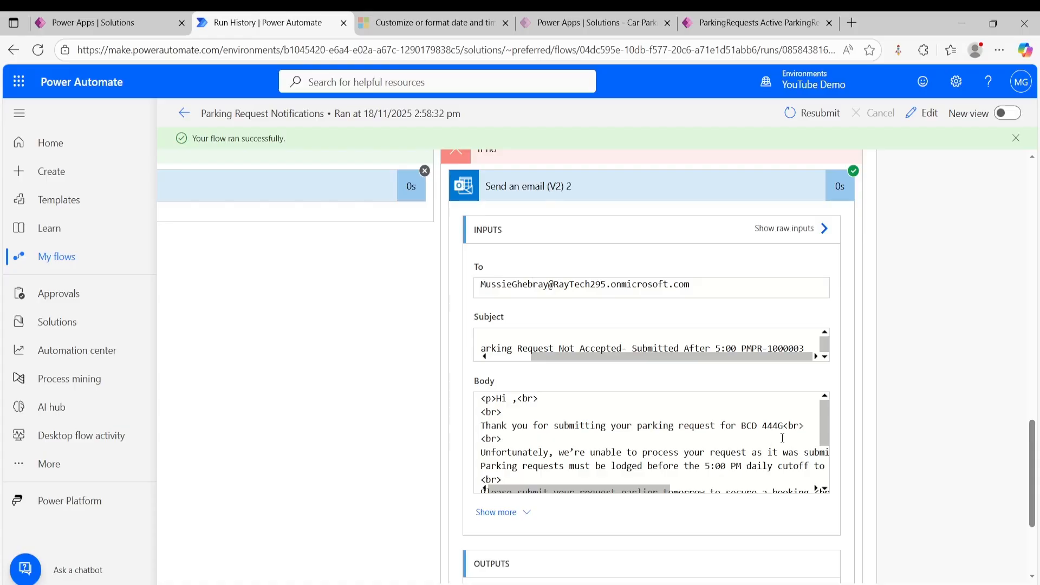
{"action": "left_click", "coordinate": [720, 32]}
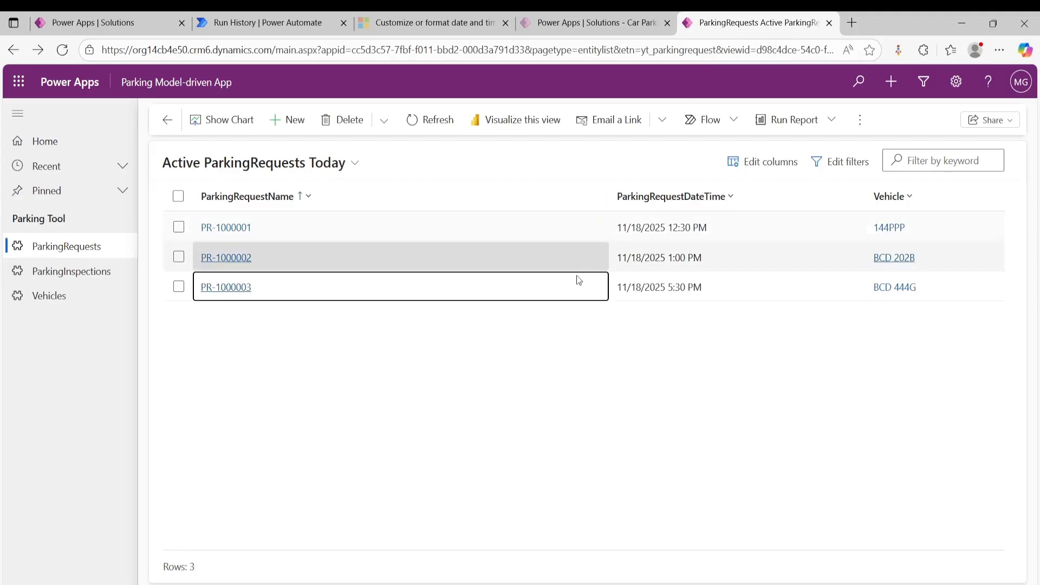
{"action": "left_click", "coordinate": [223, 288]}
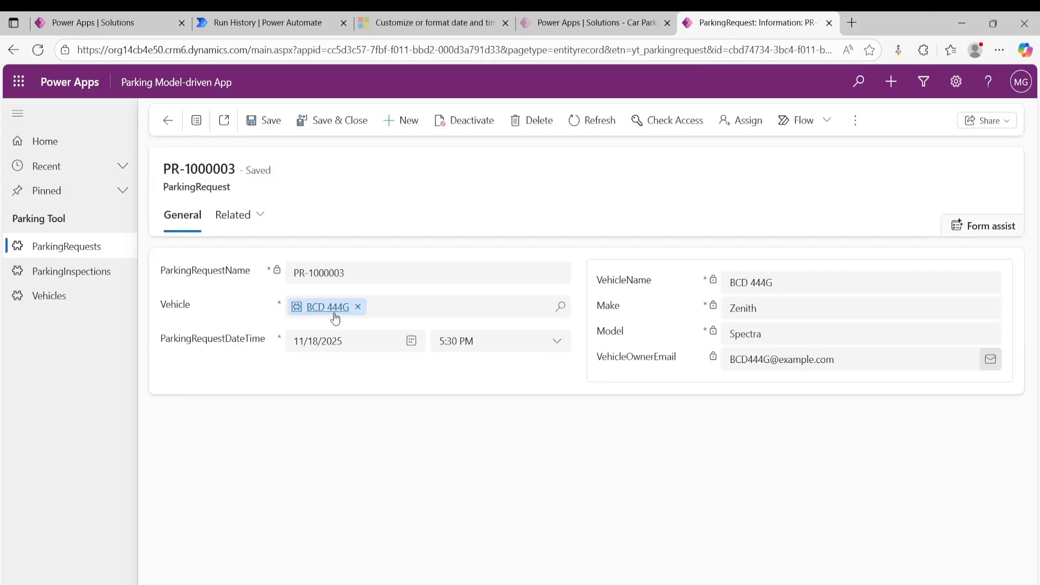
{"action": "left_click", "coordinate": [265, 22]}
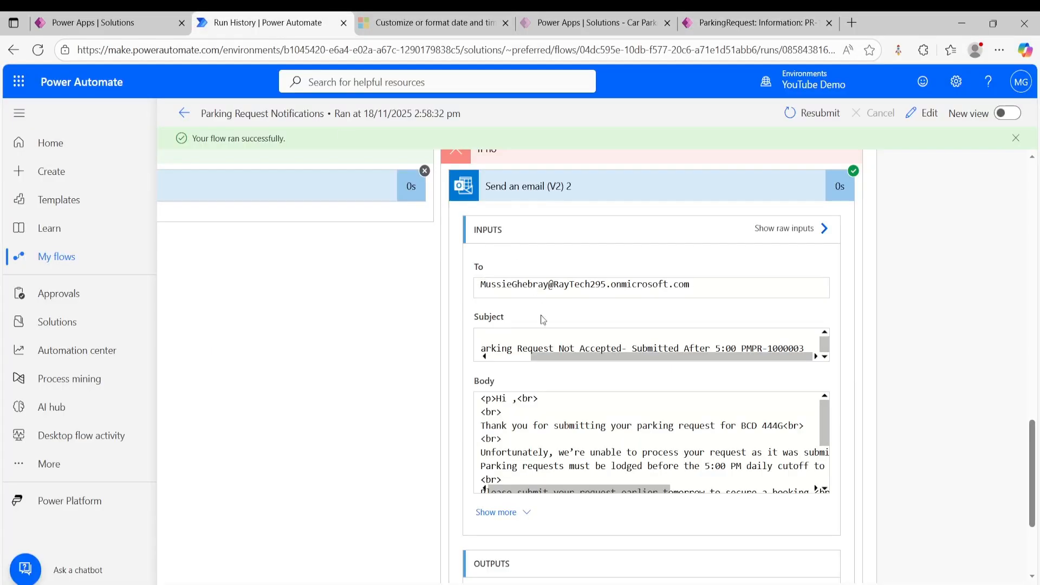